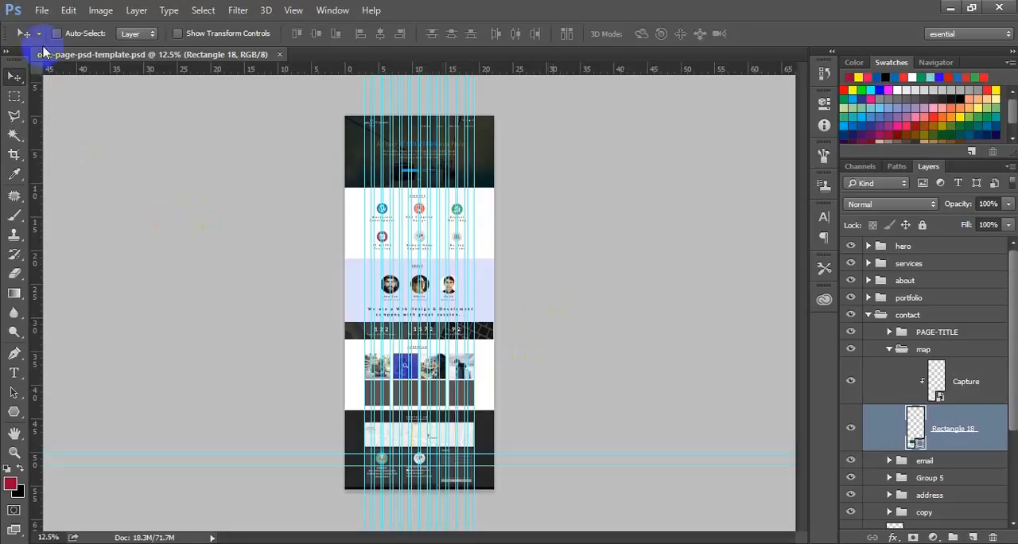
Save the web page design as one-page-psd-template.jpg in JPEG format at quality 12, Baseline ("Standard"), replacing the existing file.
left_click(42, 10)
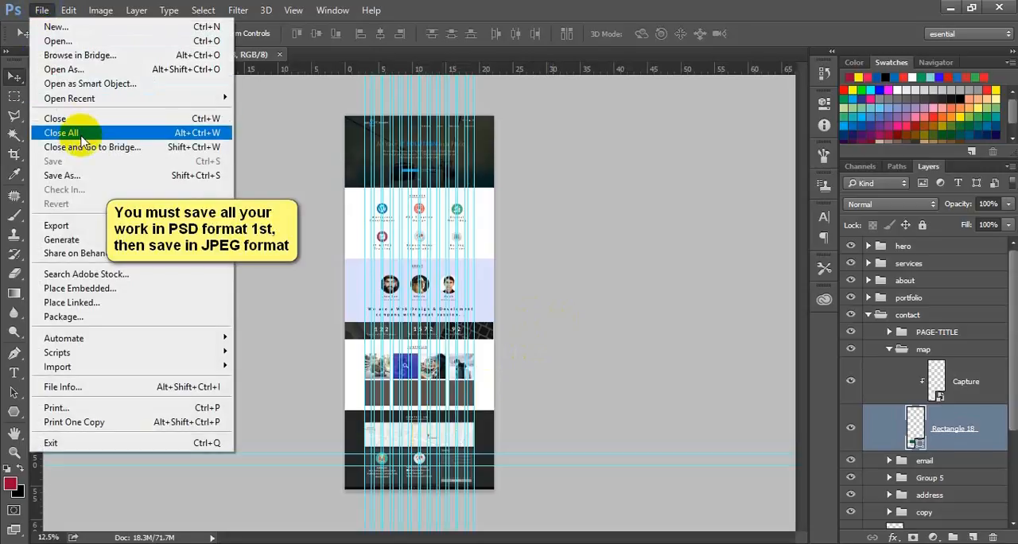
left_click(125, 177)
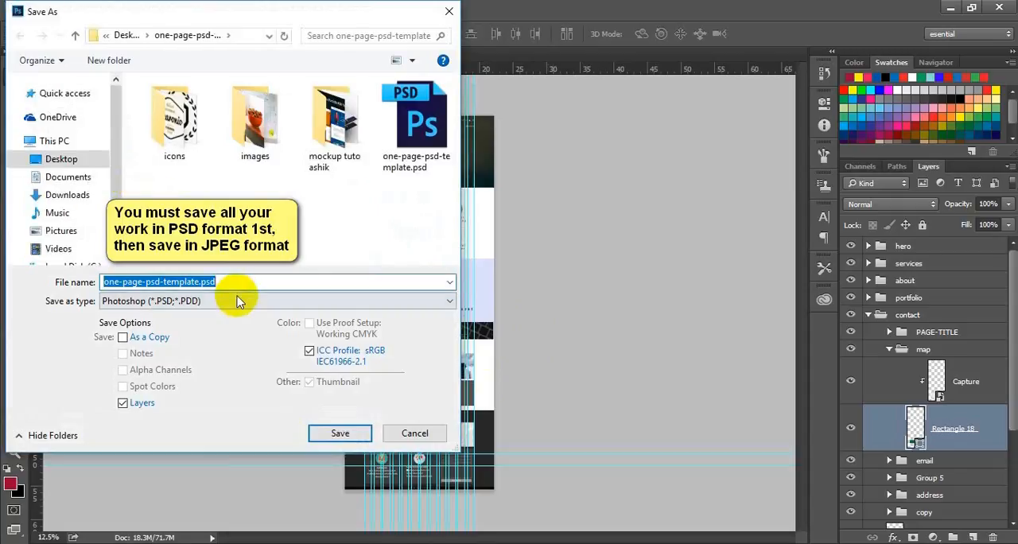
left_click(230, 301)
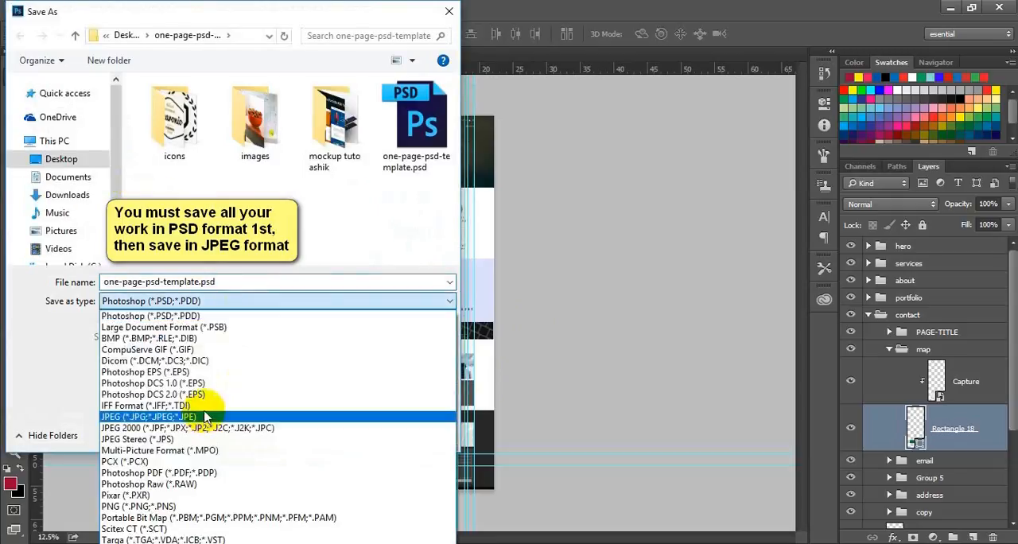
left_click(205, 417)
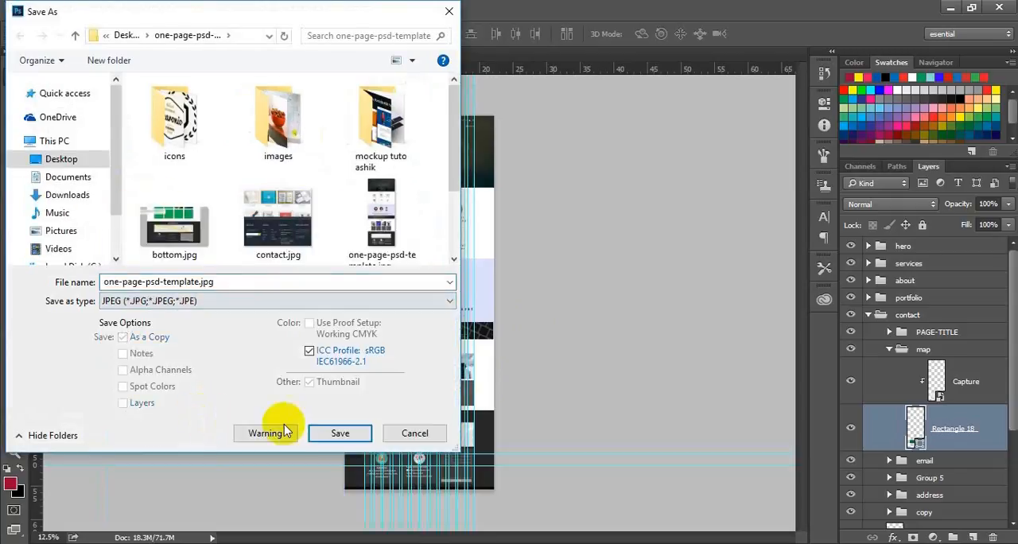
left_click(332, 441)
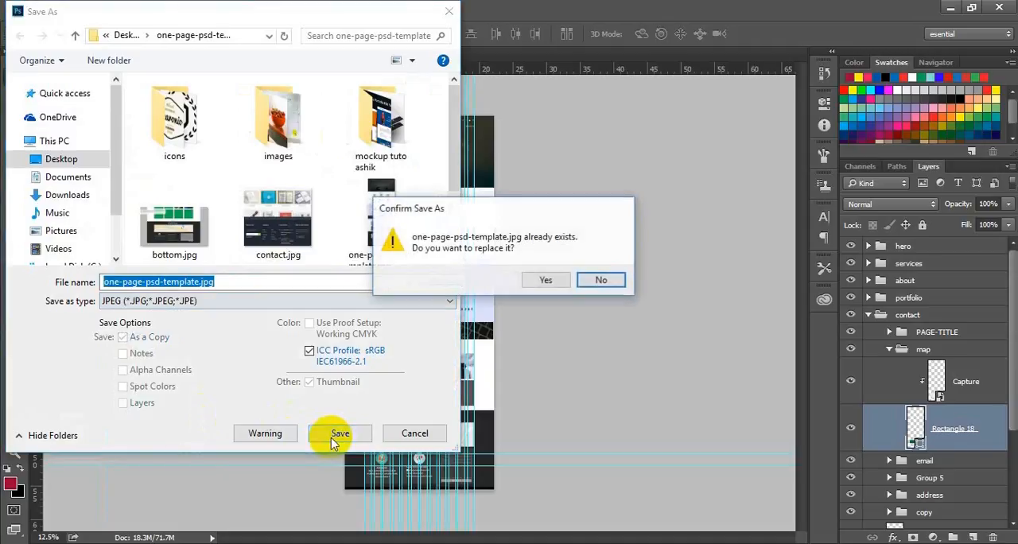
left_click(546, 284)
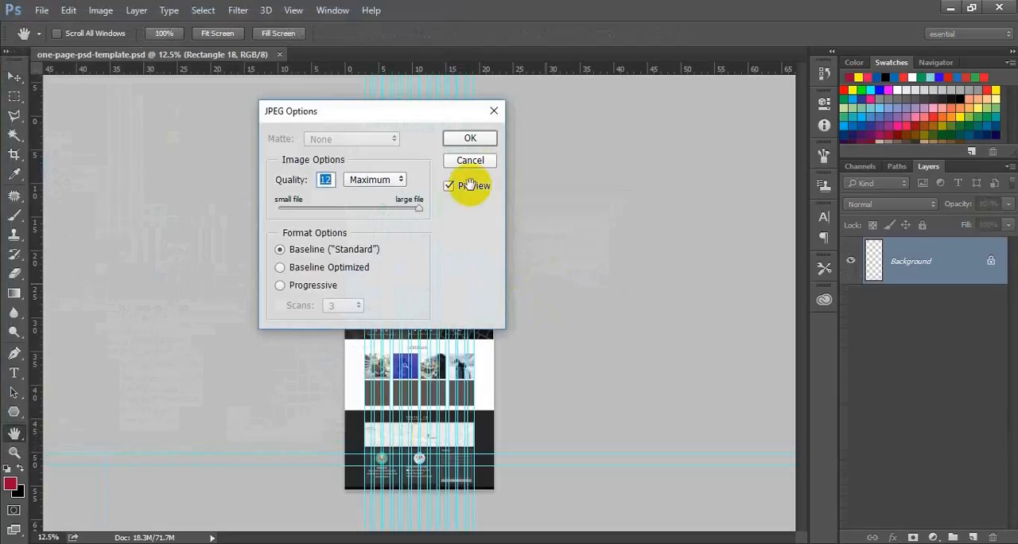
left_click(469, 140)
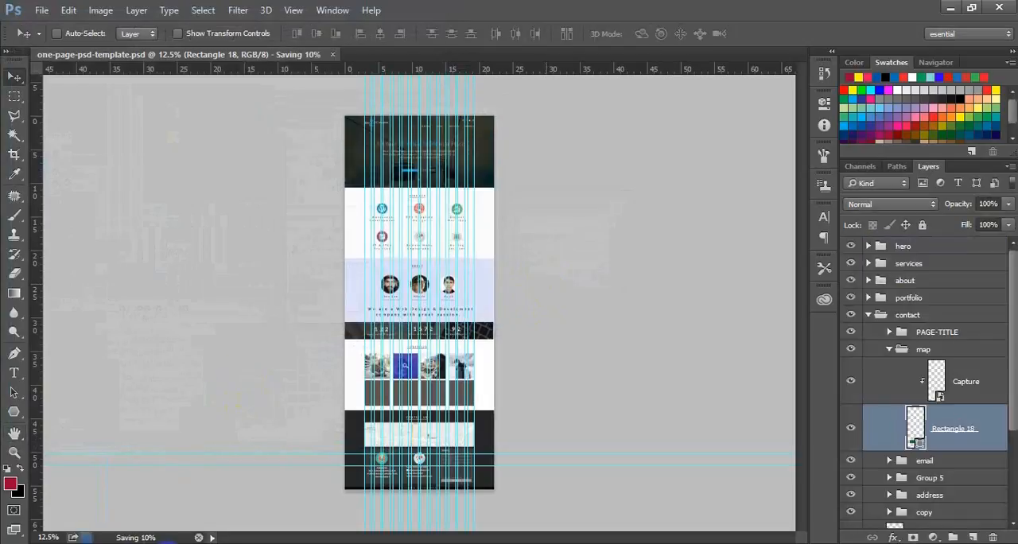
Switch to File Explorer and view the exported one-page-psd-template.jpg in Photos.
left_click(170, 541)
left_click(567, 148)
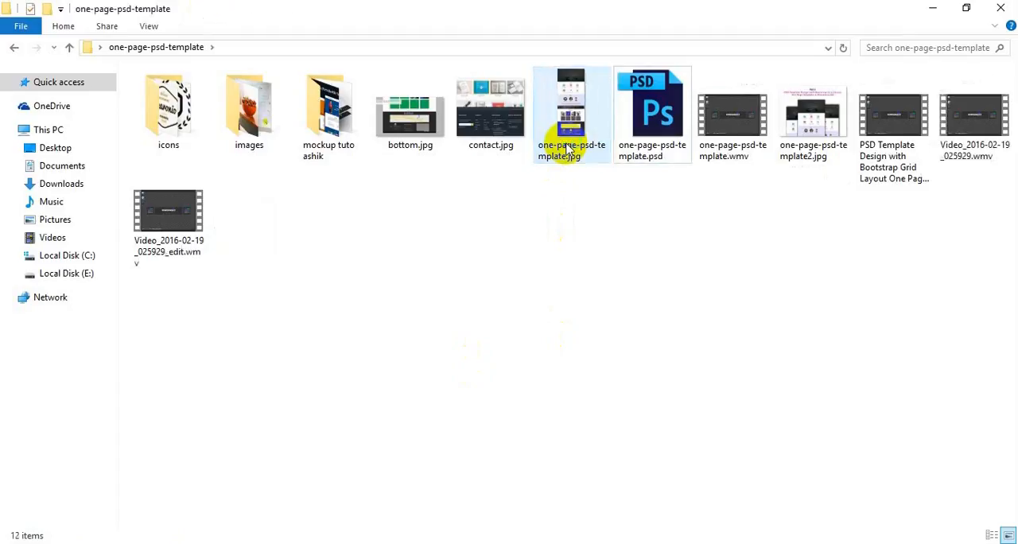
double_click(567, 148)
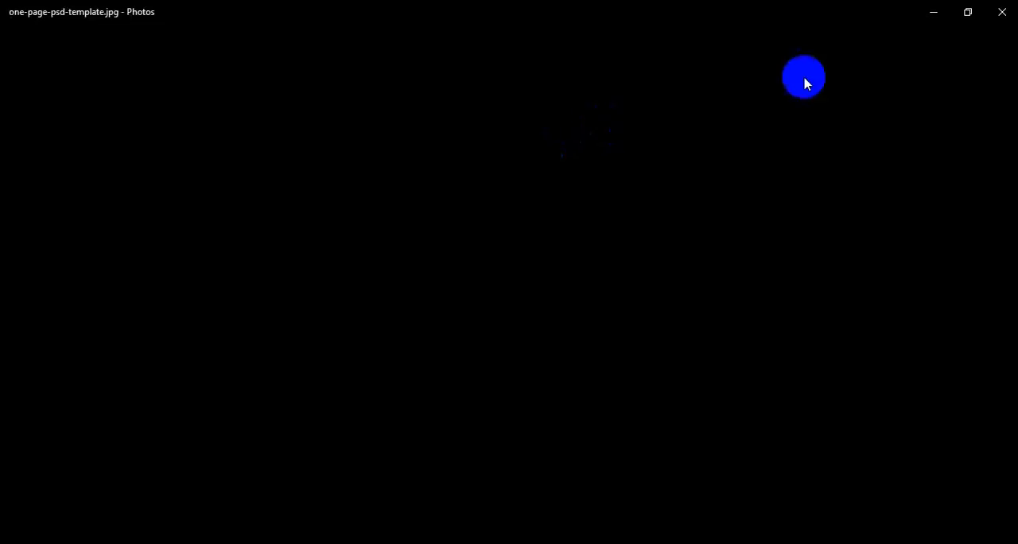
left_click(928, 18)
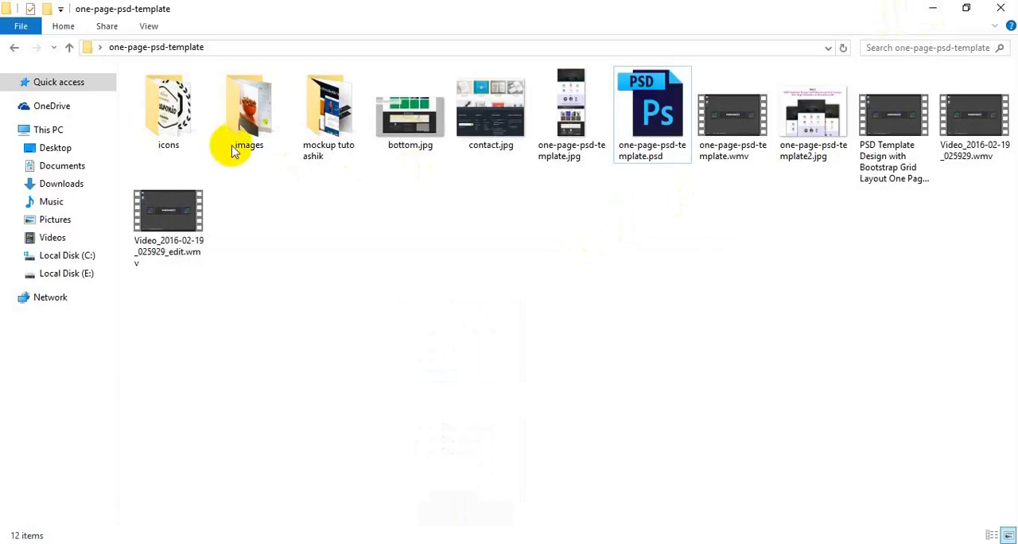
Open the mockup tutorial folder and view its example mockup images in Photos.
double_click(333, 127)
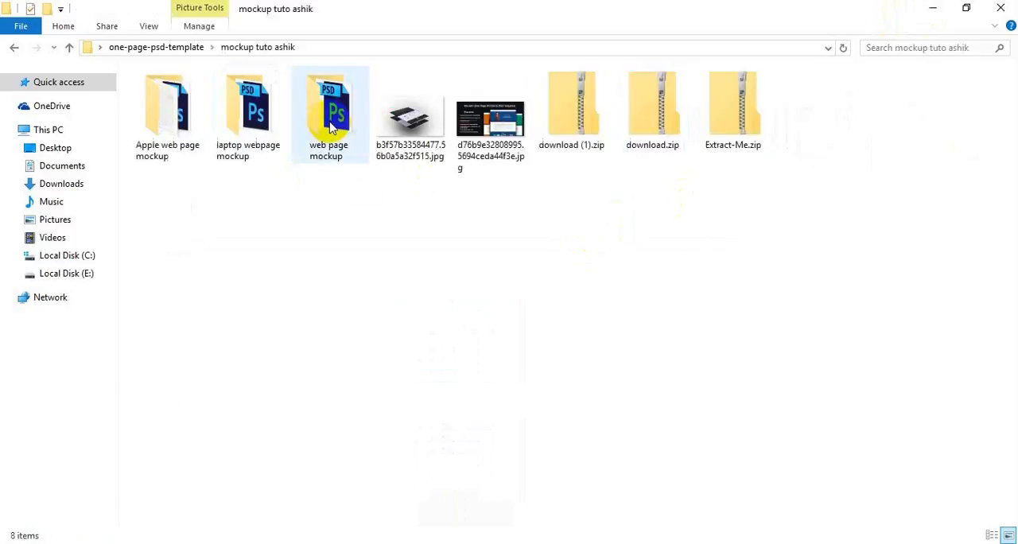
double_click(428, 135)
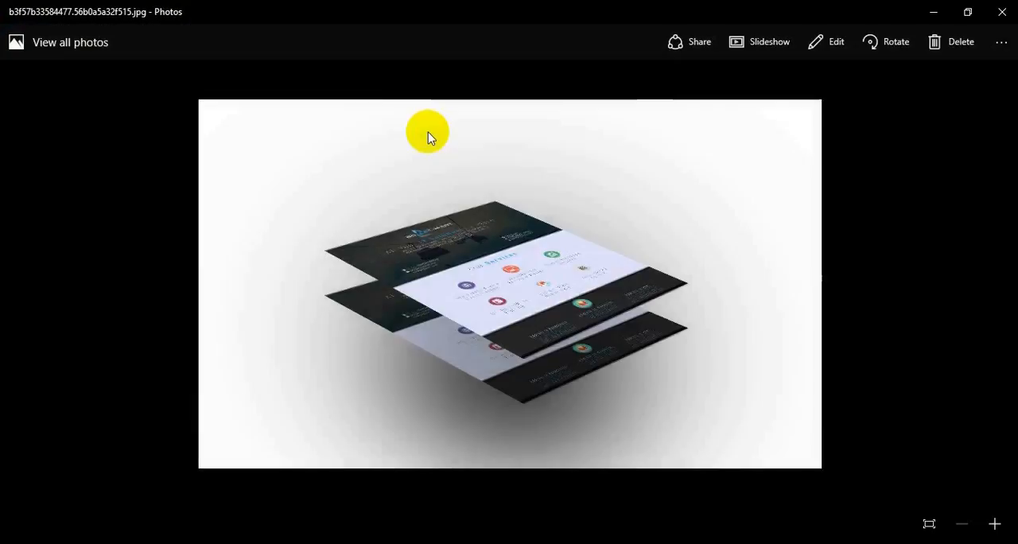
key("Right")
key("Left")
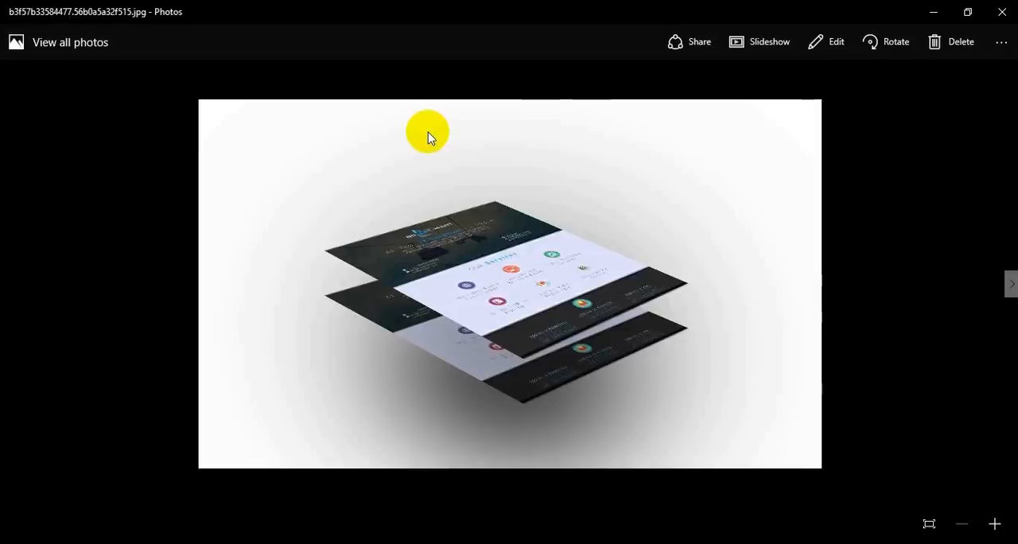
left_click(935, 10)
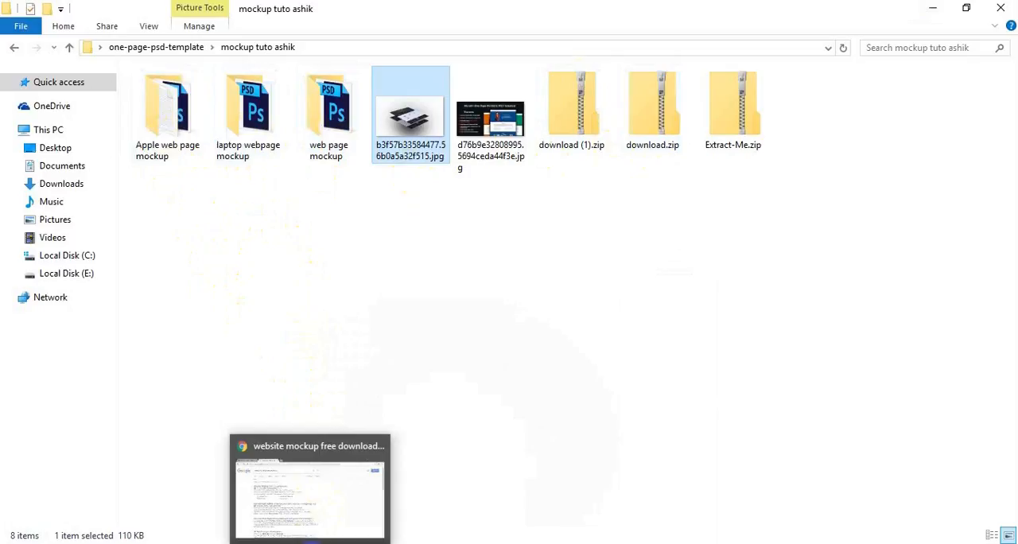
Switch to Chrome and look through the fusionplate.com page of free PSD device mockups from the search results.
left_click(311, 542)
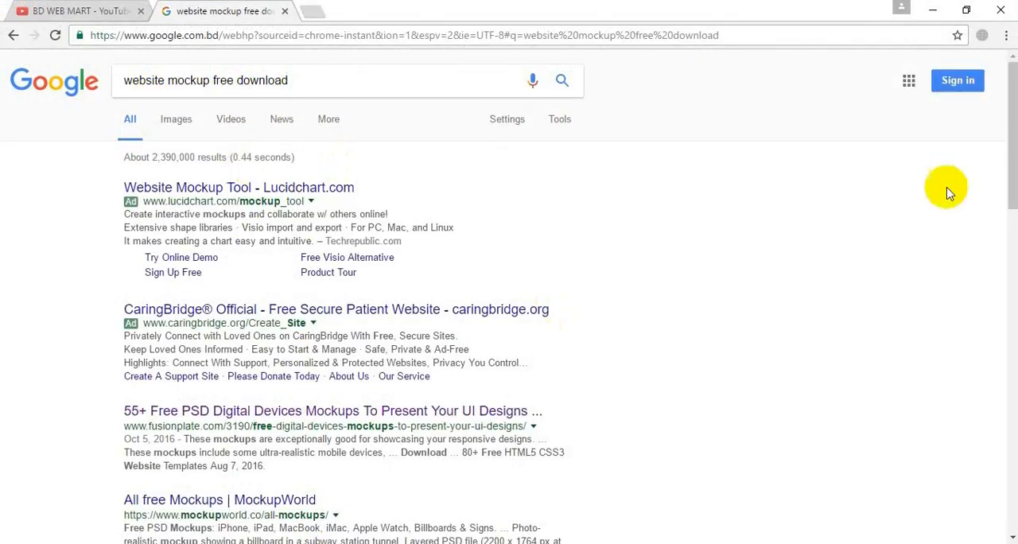
mouse_move(1014, 131)
left_mouse_down()
mouse_move(1008, 366)
mouse_move(1006, 149)
left_mouse_up()
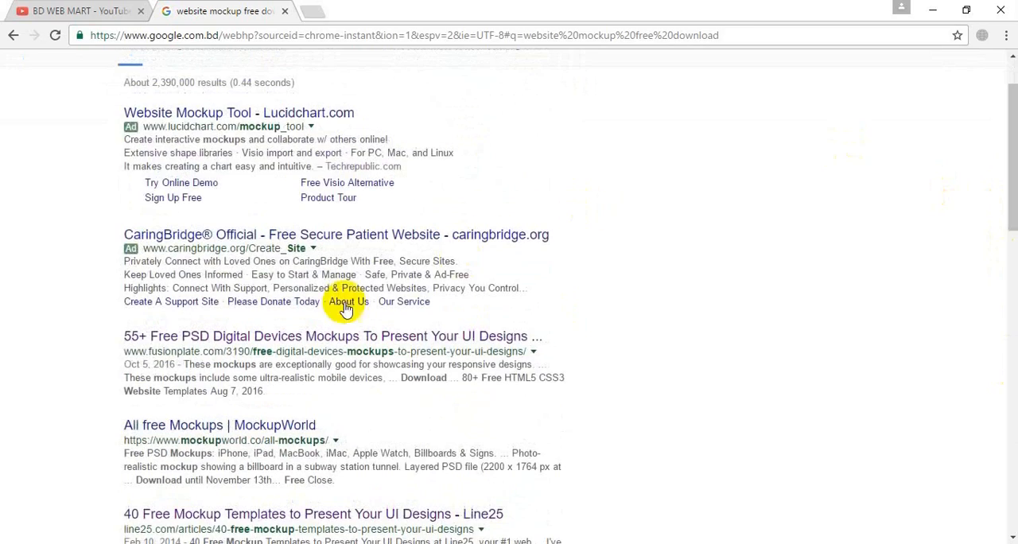
left_click(280, 340)
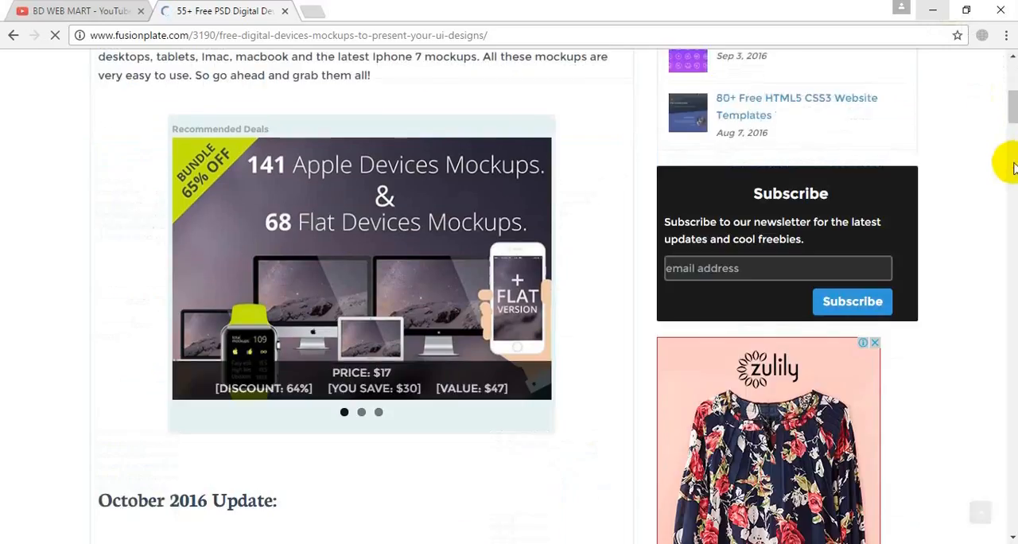
scroll(1013, 165, "down", 6)
scroll(1010, 162, "down", 5)
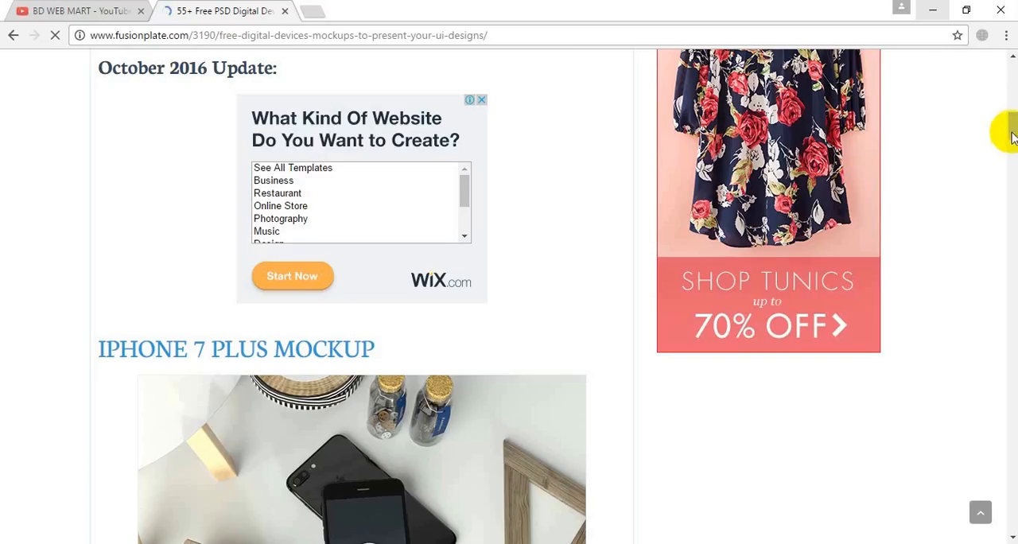
left_click_drag(1009, 129, 1009, 255)
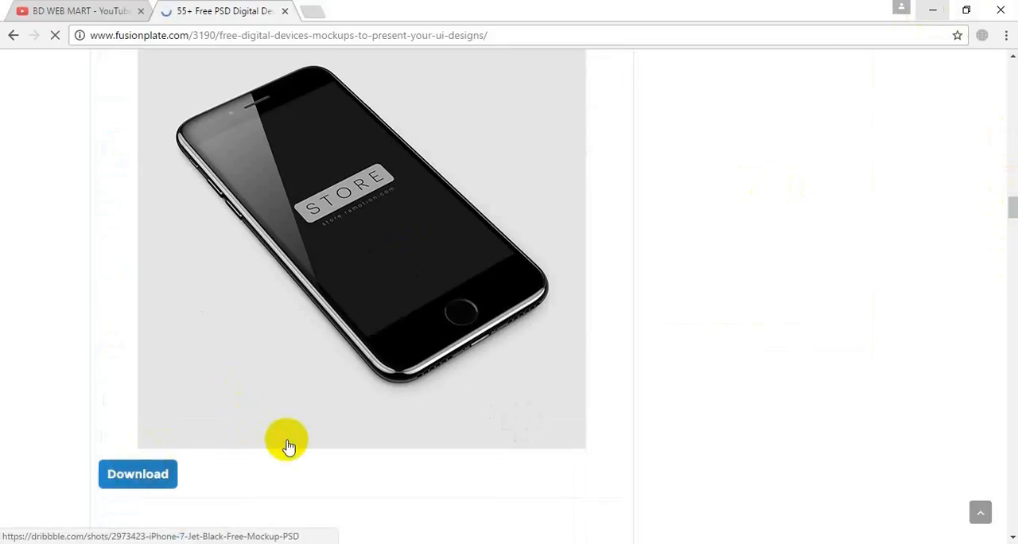
left_click(933, 10)
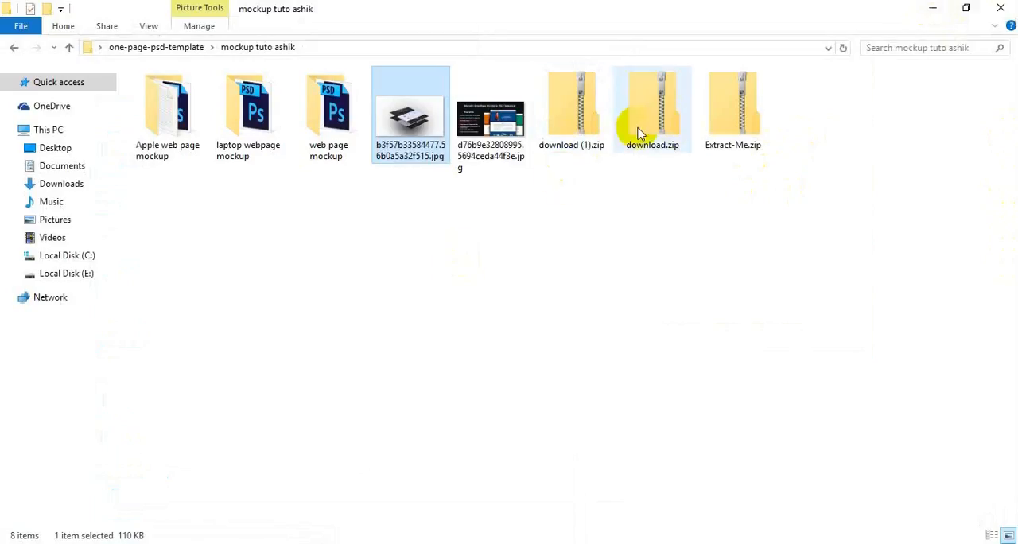
left_click(585, 120)
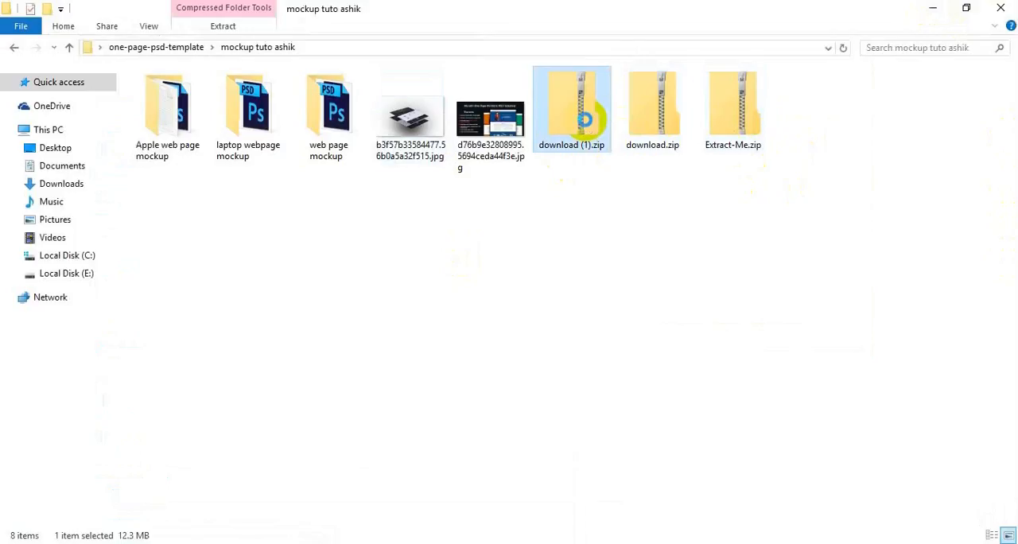
right_click(586, 120)
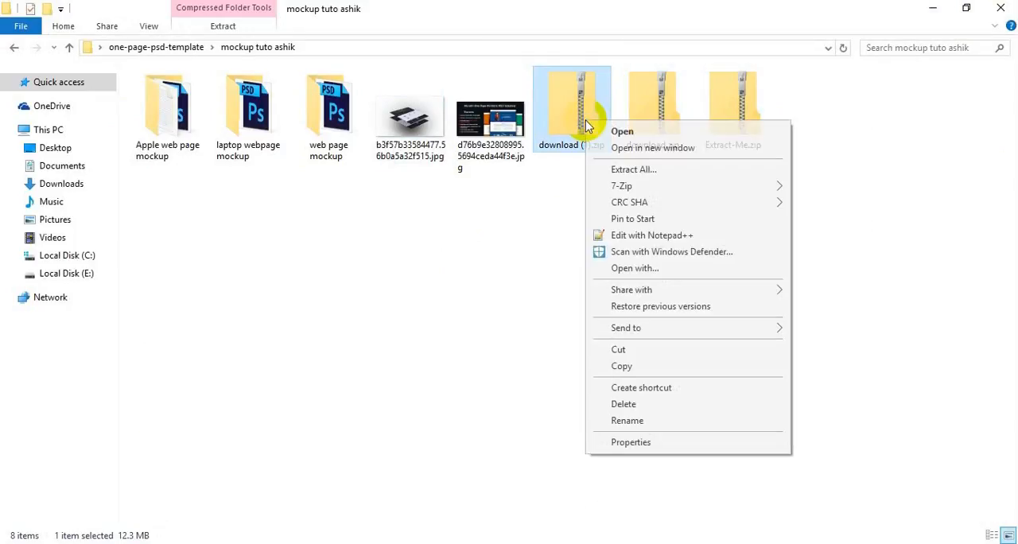
left_click(673, 171)
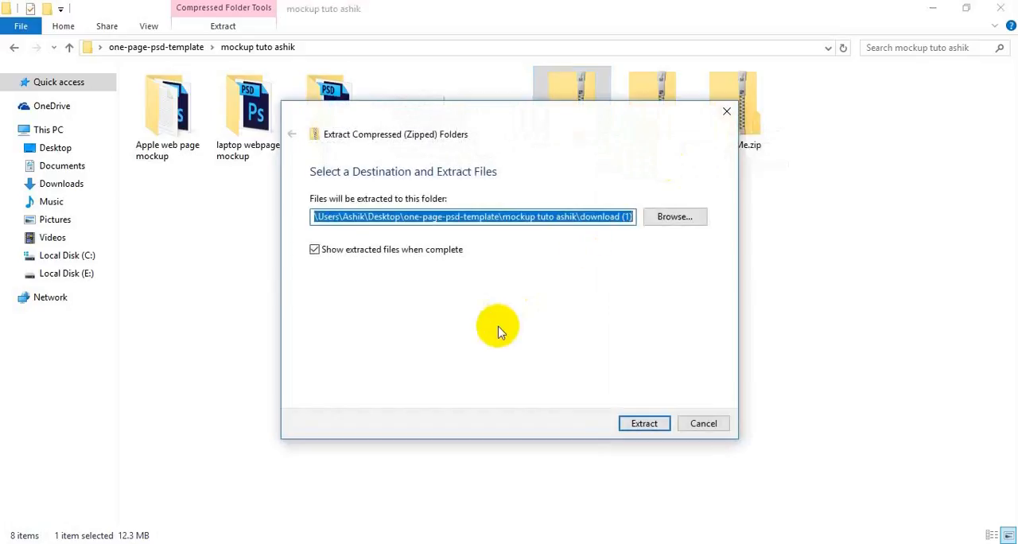
left_click(698, 426)
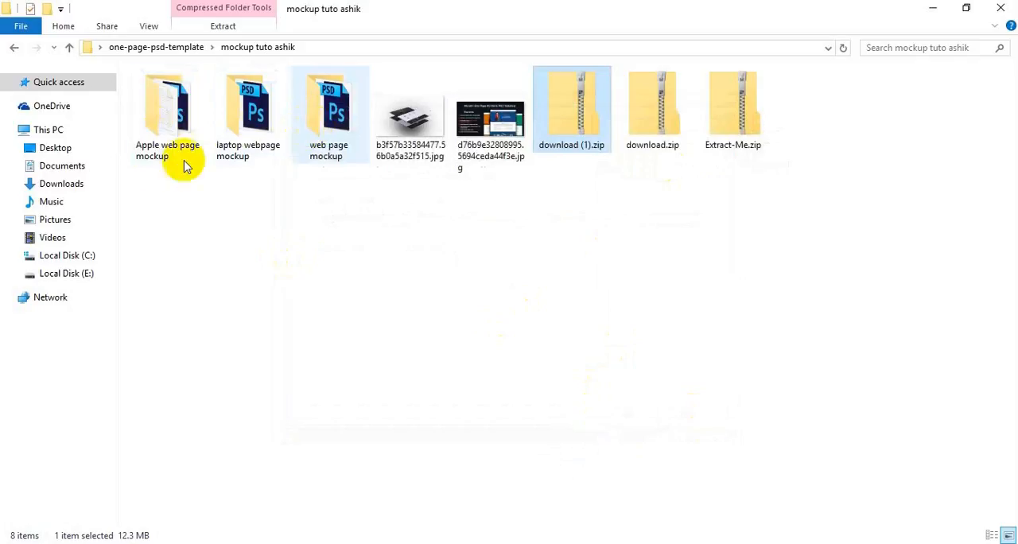
Open air_mockup_2.psd from the laptop webpage mockup folder in Photoshop and open its ReplaceThis smart object for editing.
double_click(238, 137)
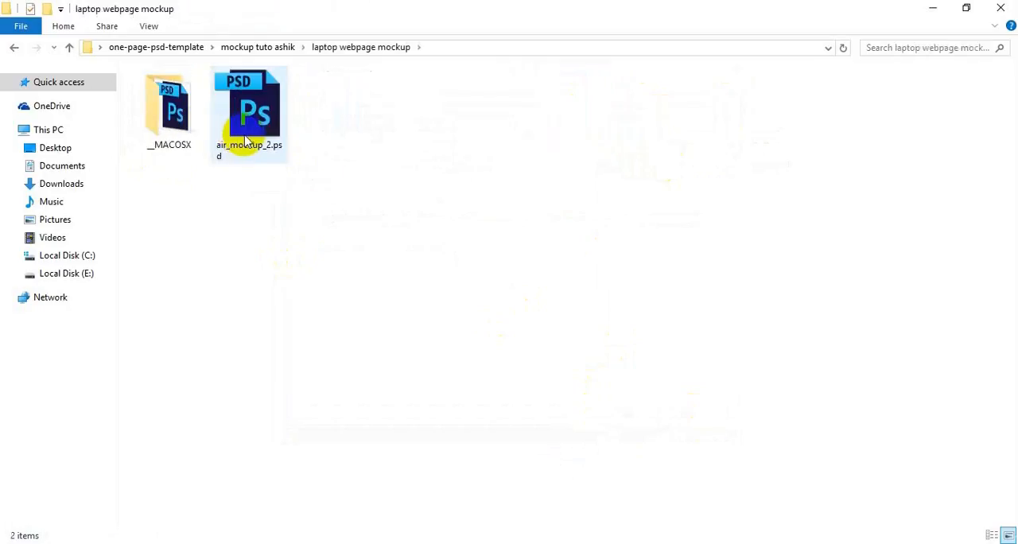
left_click(256, 119)
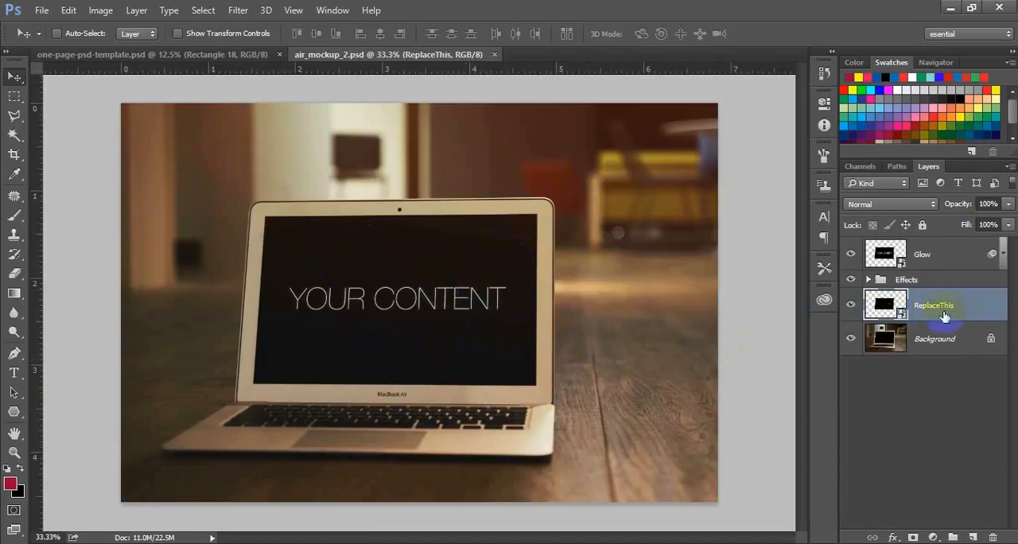
double_click(885, 305)
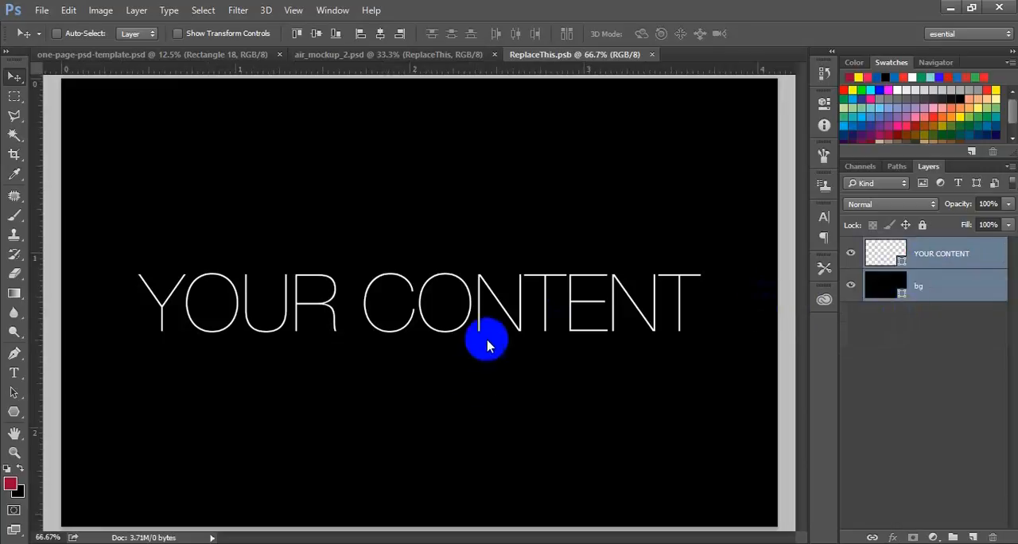
Place one-page-psd-template.jpg from the one-page-psd-template folder into the ReplaceThis.psb document.
key("ctrl+minus")
key("ctrl+minus")
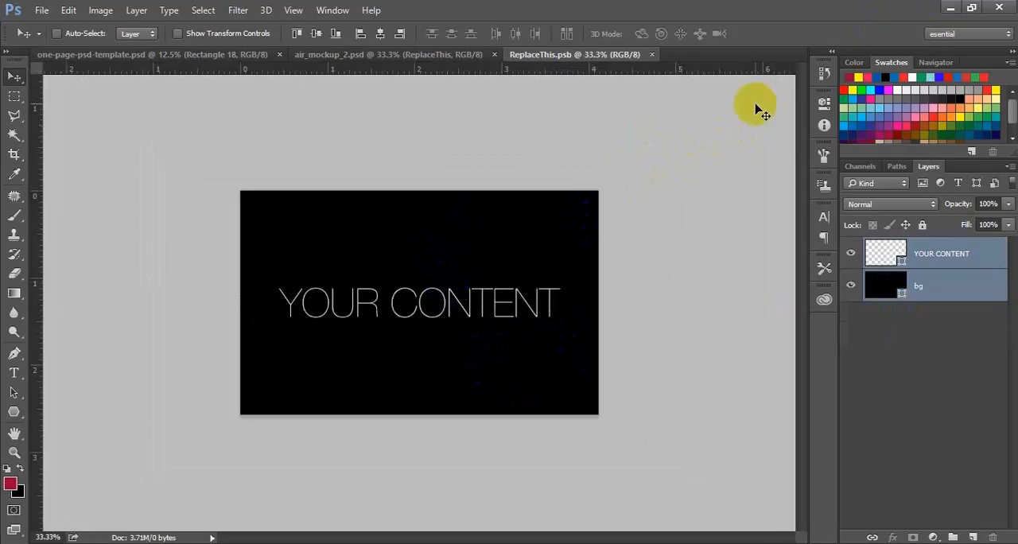
left_click(946, 6)
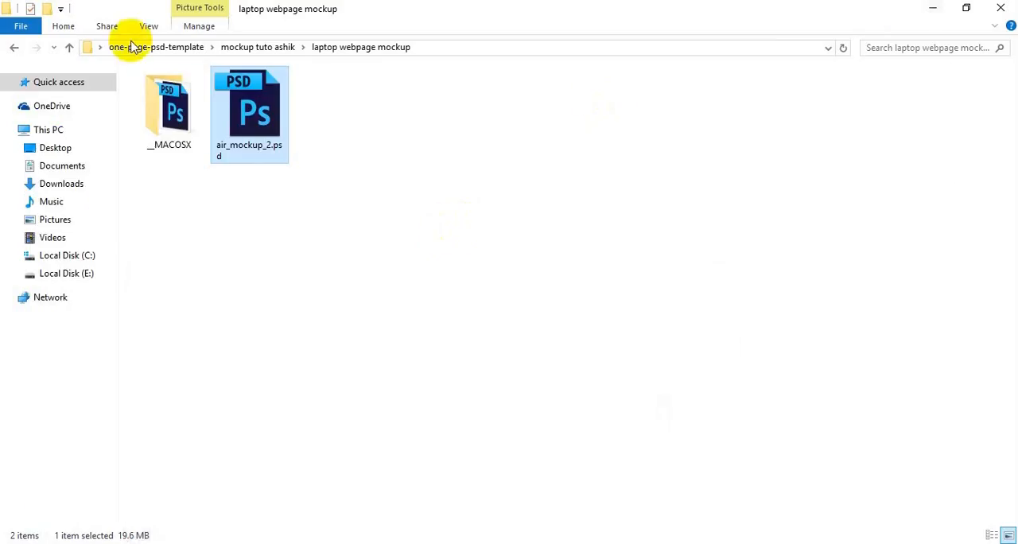
left_click(66, 47)
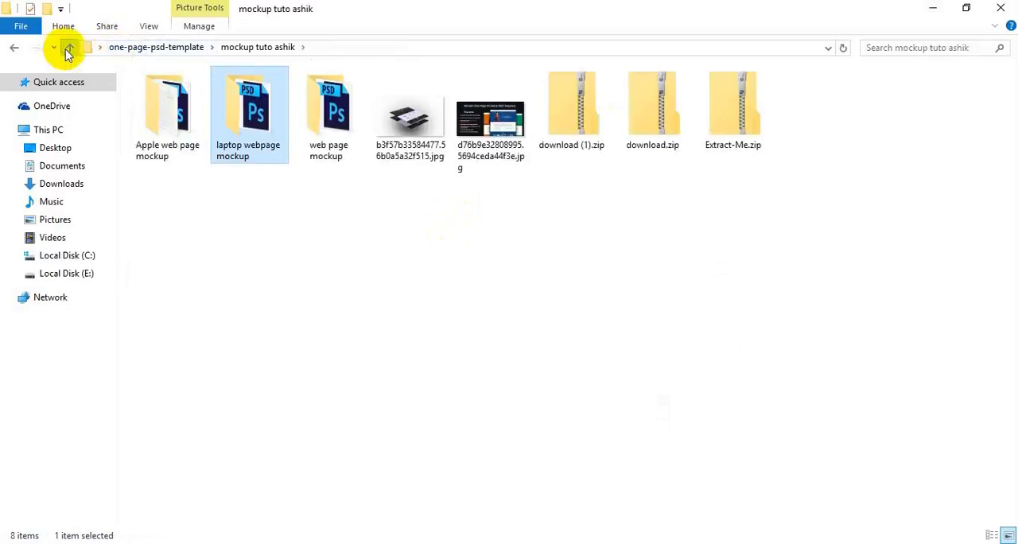
left_click(67, 49)
left_click(569, 107)
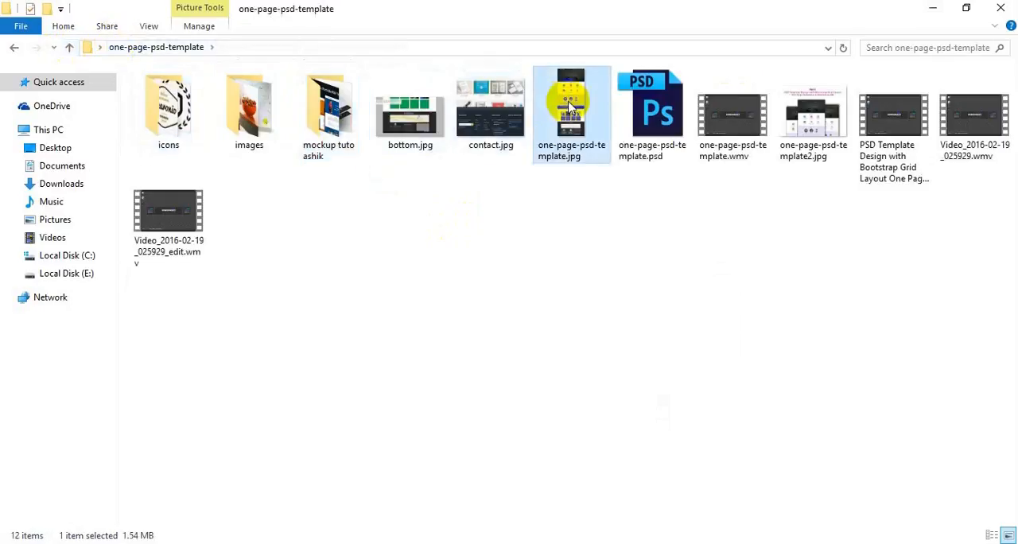
left_click_drag(589, 131, 411, 429)
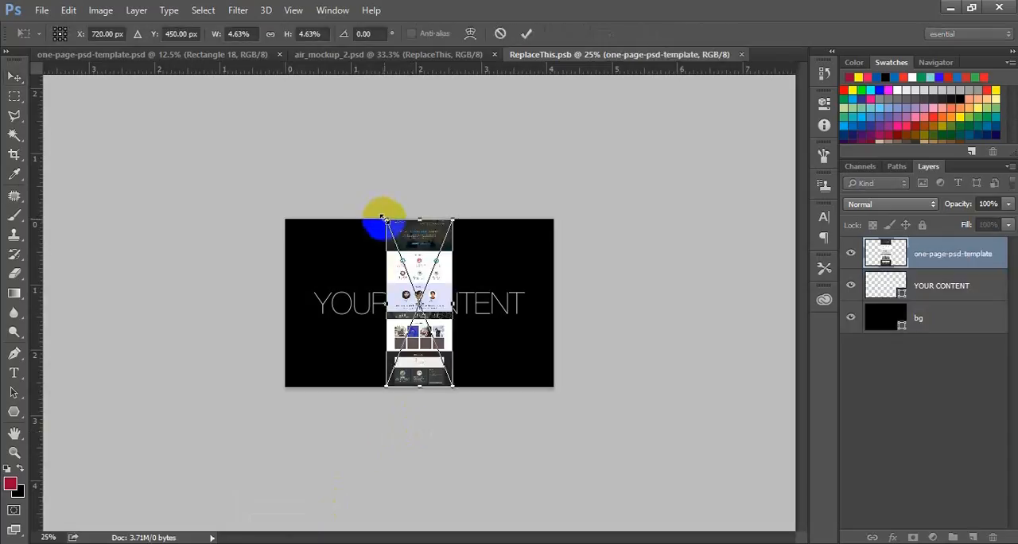
Scale the placed one-page design proportionally to about 15% and align its top-left corner with the canvas corner.
left_click_drag(383, 218, 195, 118)
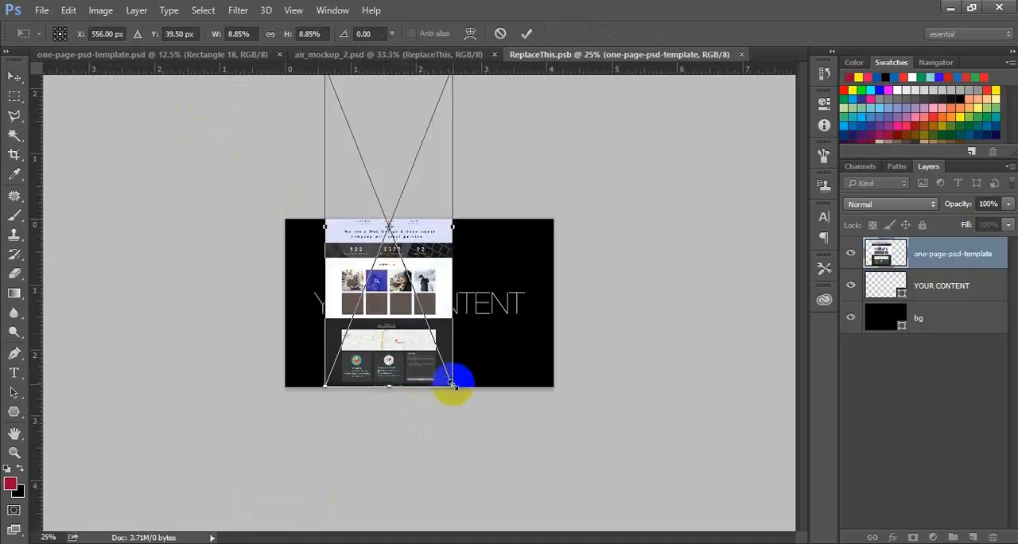
left_click_drag(451, 384, 672, 542)
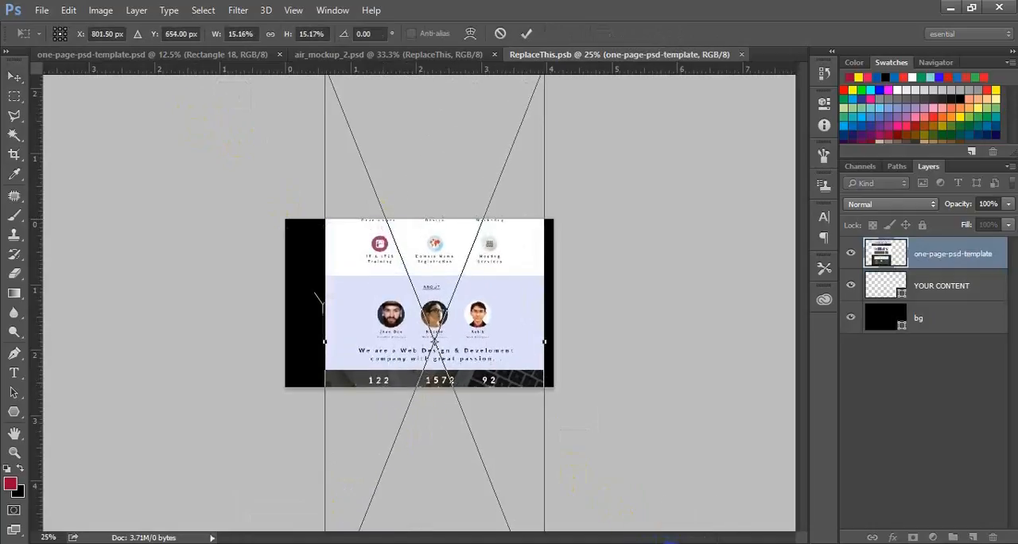
left_click_drag(409, 278, 375, 436)
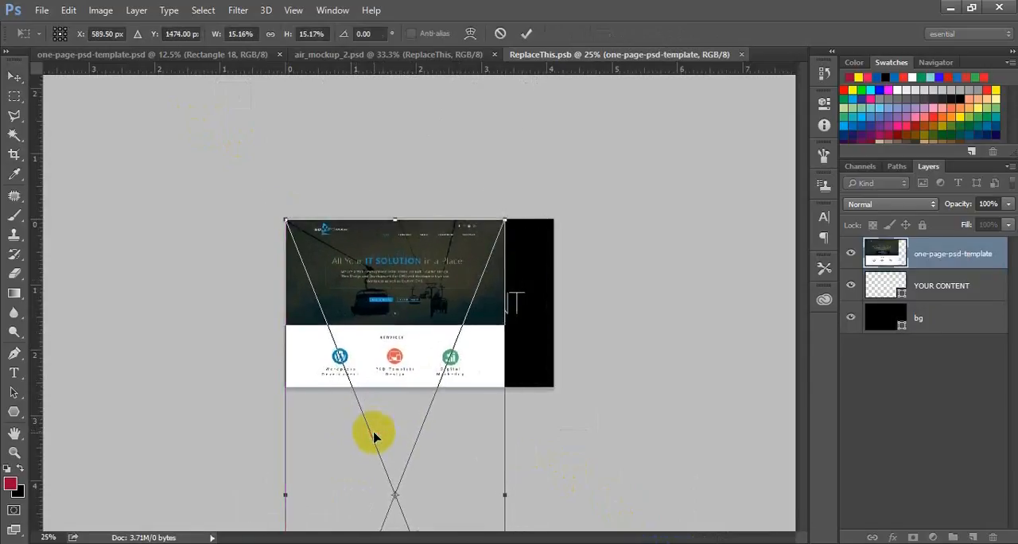
key("Up")
key("Up")
key("Up")
key("Up")
key("Left")
key("Left")
key("Left")
key("Left")
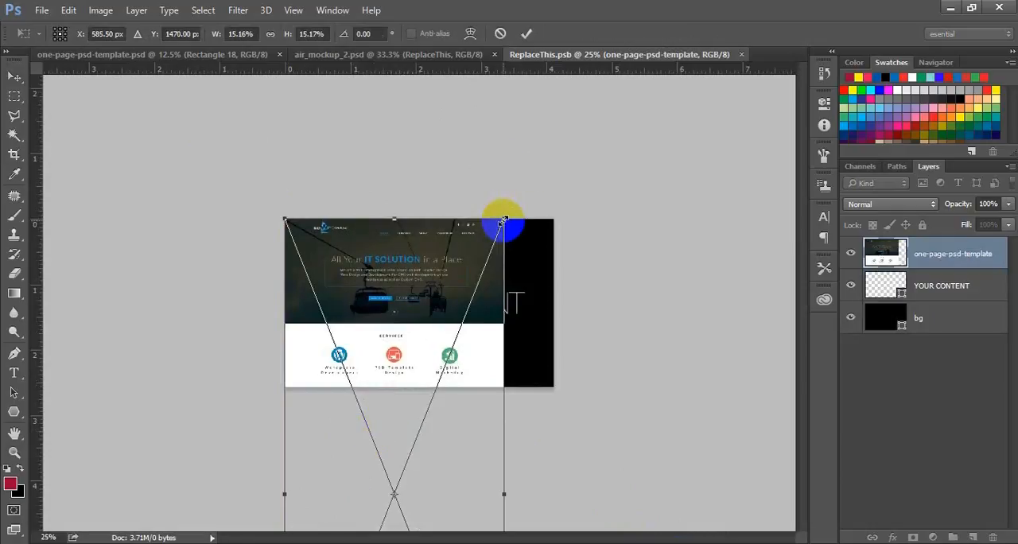
Enlarge the placed design to about 18.7% to span the canvas width, and move it down so its header meets the canvas top.
left_click_drag(502, 222, 645, 144)
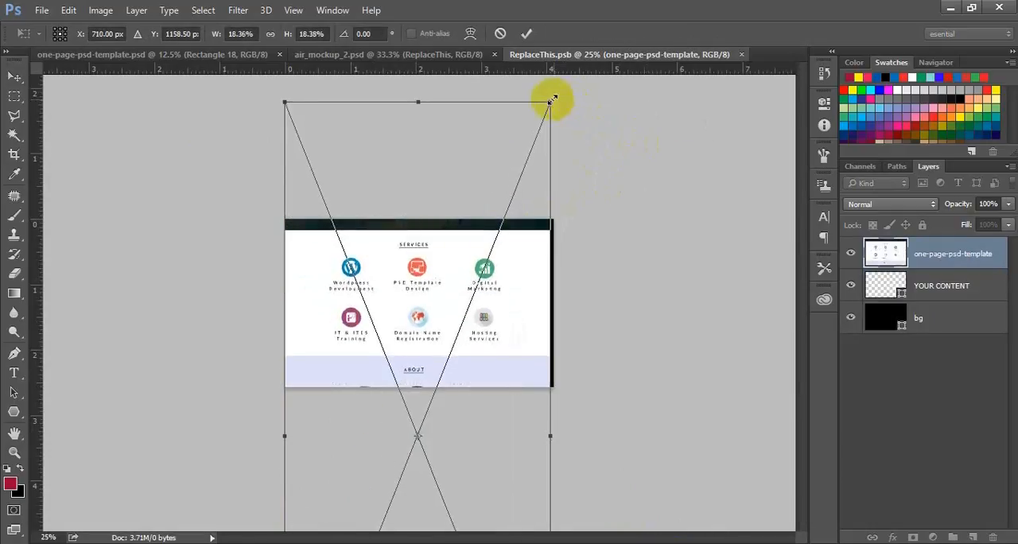
left_click_drag(552, 98, 564, 90)
key("shift+Down")
key("shift+Down")
key("shift+Down")
key("shift+Down")
key("shift+Down")
key("shift+Down")
key("shift+Down")
key("shift+Down")
key("shift+Down")
key("shift+Down")
key("shift+Down")
key("shift+Down")
key("shift+Down")
key("shift+Down")
key("shift+Down")
key("shift+Down")
key("shift+Down")
key("shift+Down")
key("shift+Down")
key("shift+Down")
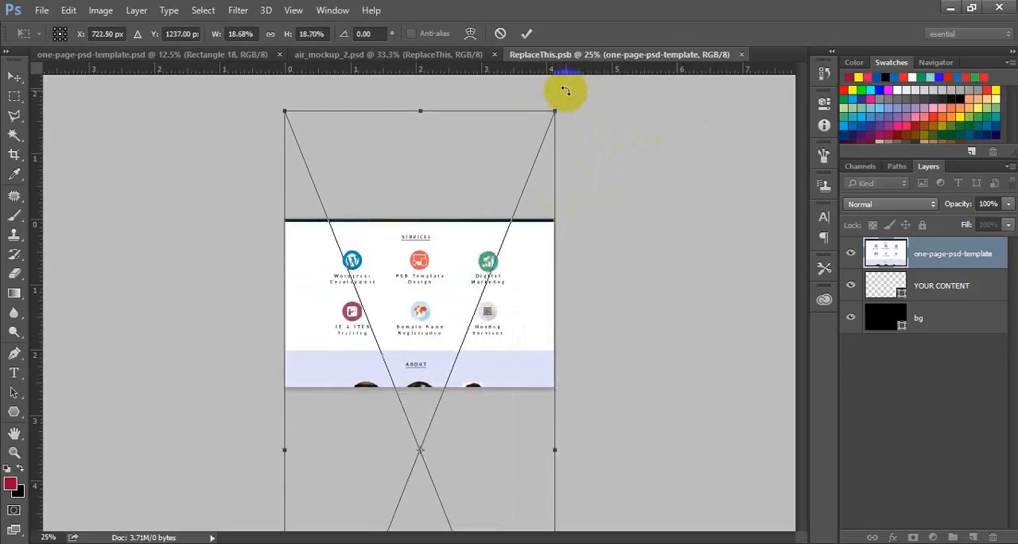
key("shift+Down")
key("shift+Down")
key("shift+Down")
key("shift+Down")
key("shift+Down")
key("shift+Down")
key("shift+Down")
key("shift+Down")
key("shift+Down")
key("shift+Down")
key("shift+Down")
key("shift+Down")
key("shift+Down")
key("shift+Down")
key("shift+Down")
key("shift+Down")
key("shift+Down")
key("shift+Down")
key("shift+Down")
key("shift+Down")
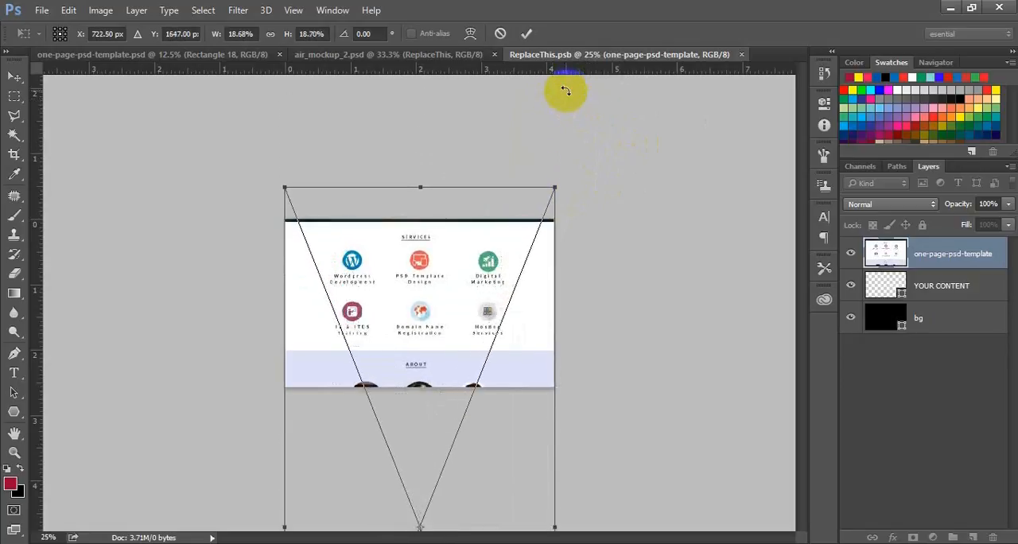
key("shift+Down")
key("shift+Down")
key("shift+Down")
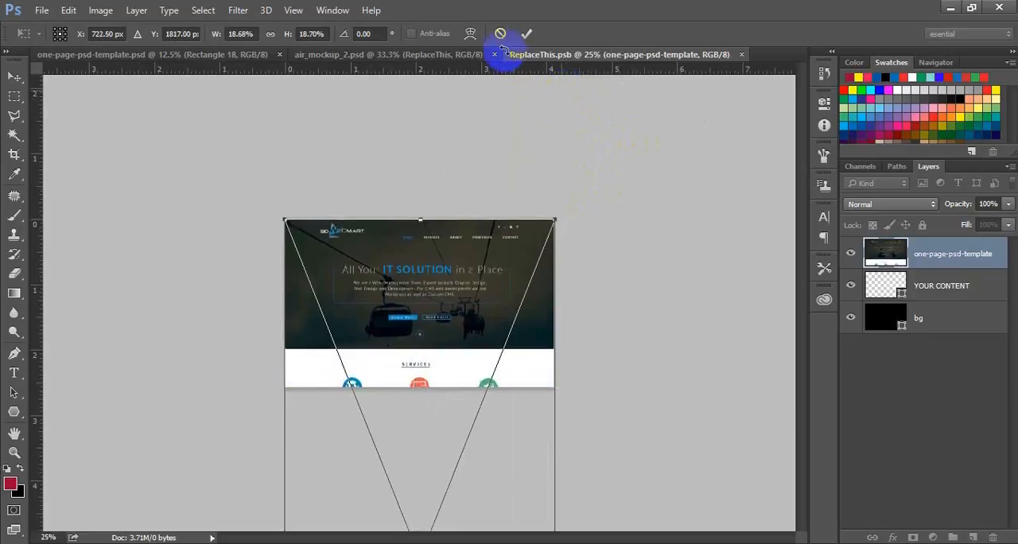
left_click(528, 32)
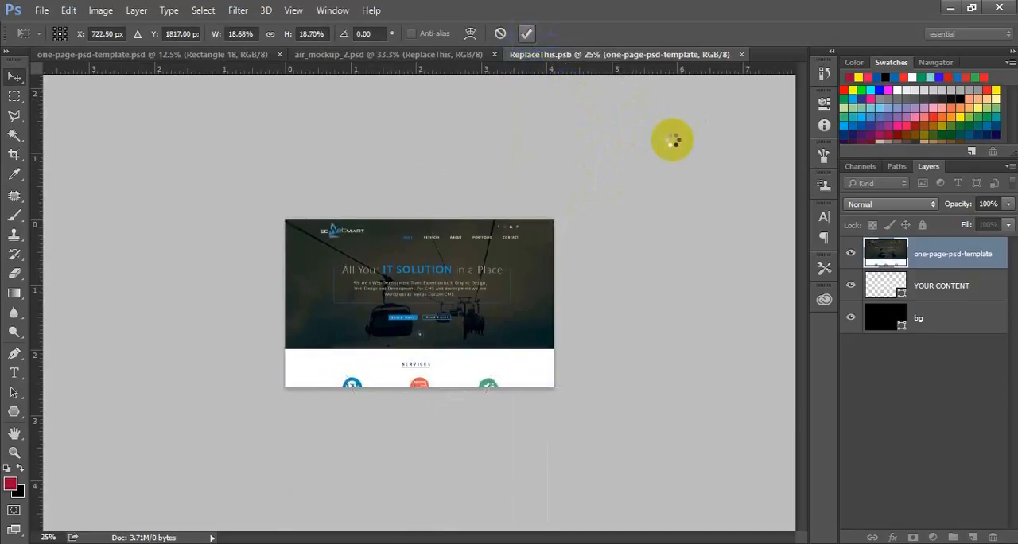
Close the ReplaceThis.psb smart object document and save its changes into the laptop mockup.
left_click(748, 55)
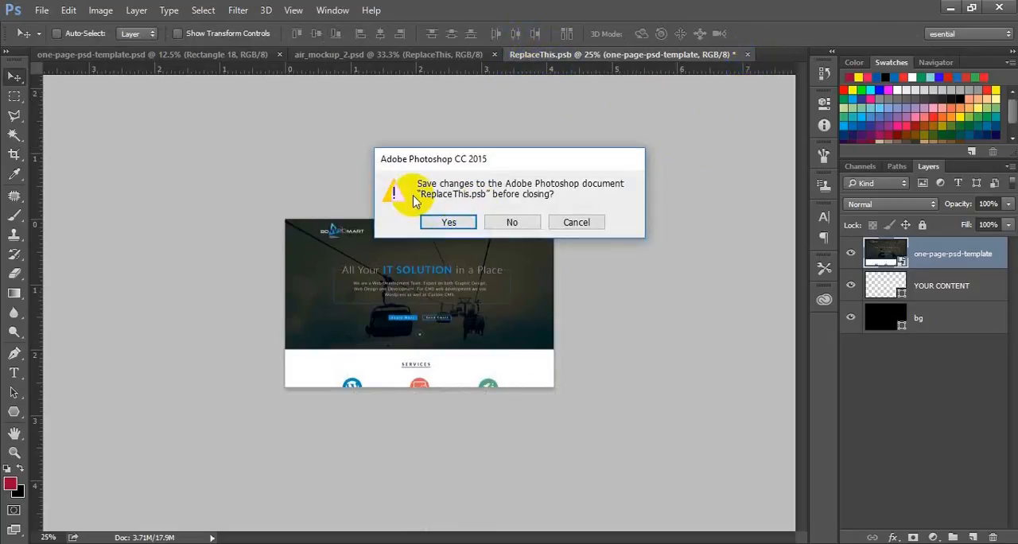
left_click(448, 223)
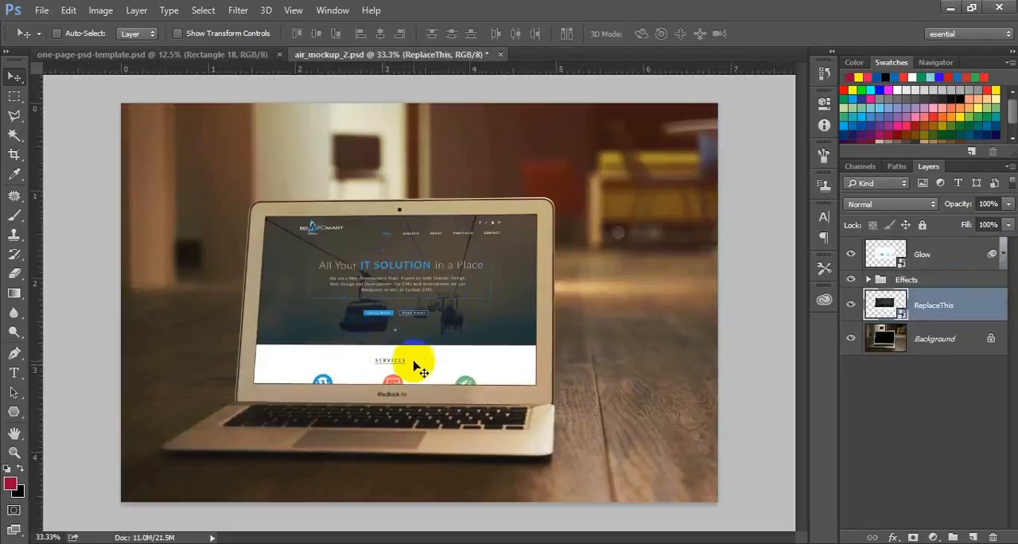
Save the laptop mockup as air_mockup_2.jpg in the parent mockup tutorial folder, in JPEG format at quality 12 (Maximum), Baseline Standard.
left_click(42, 10)
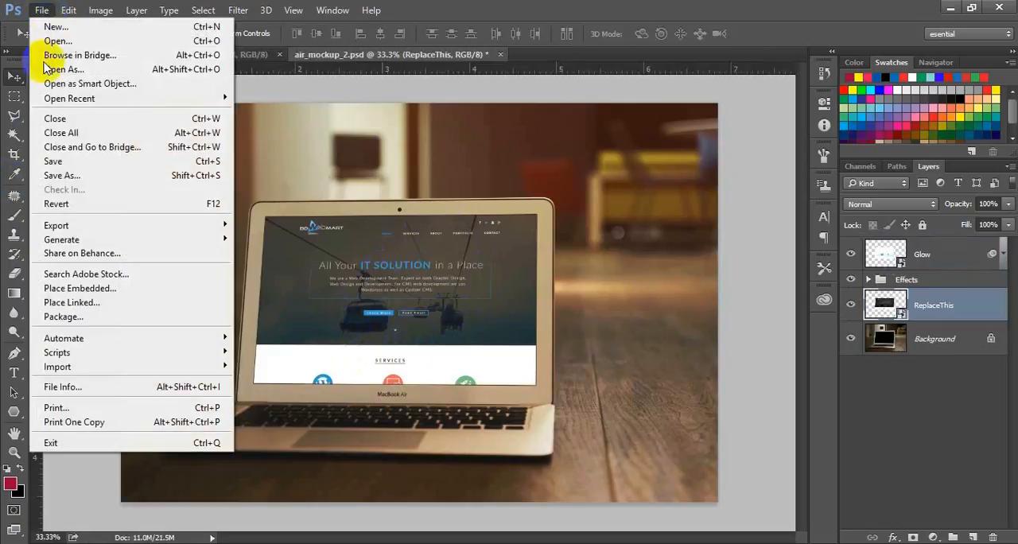
left_click(112, 177)
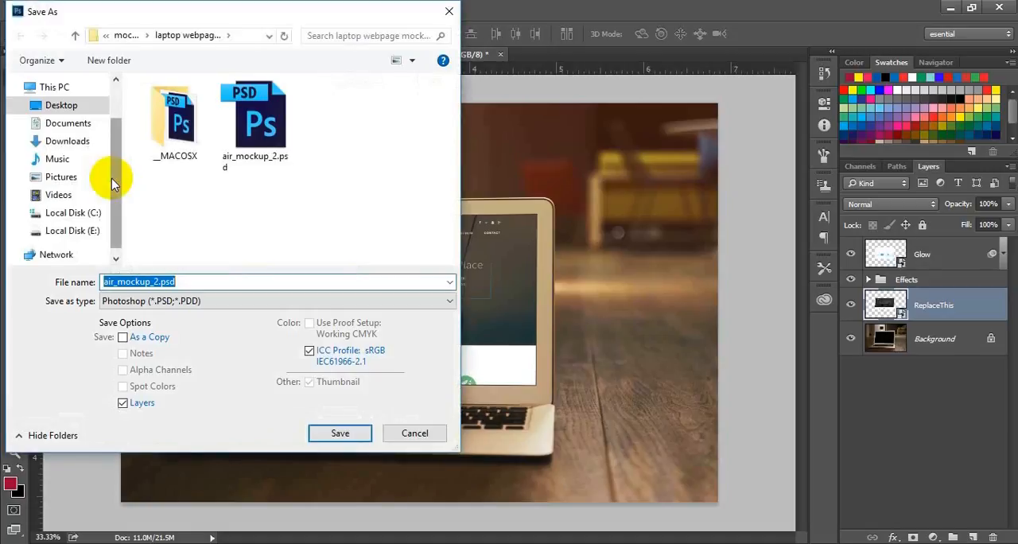
left_click(223, 306)
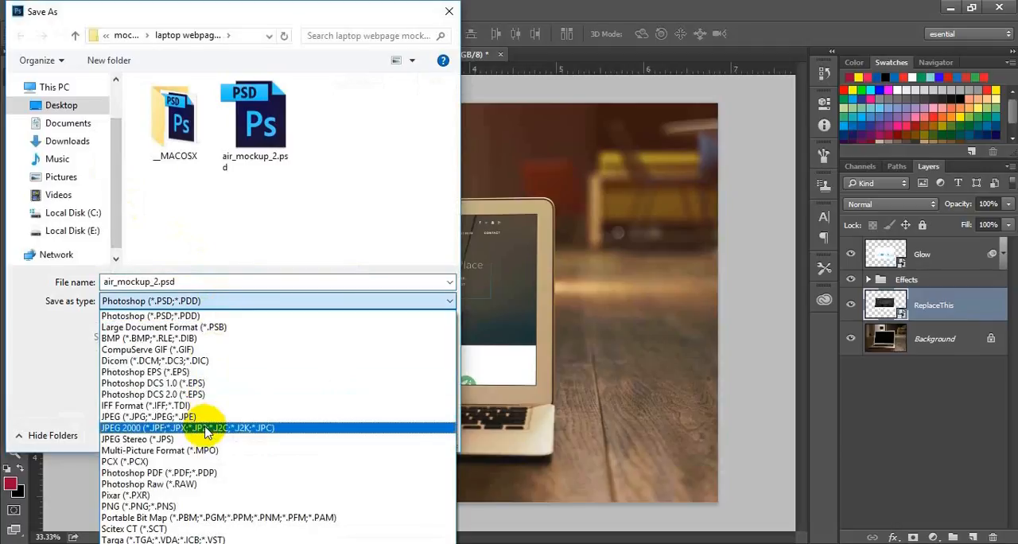
left_click(193, 417)
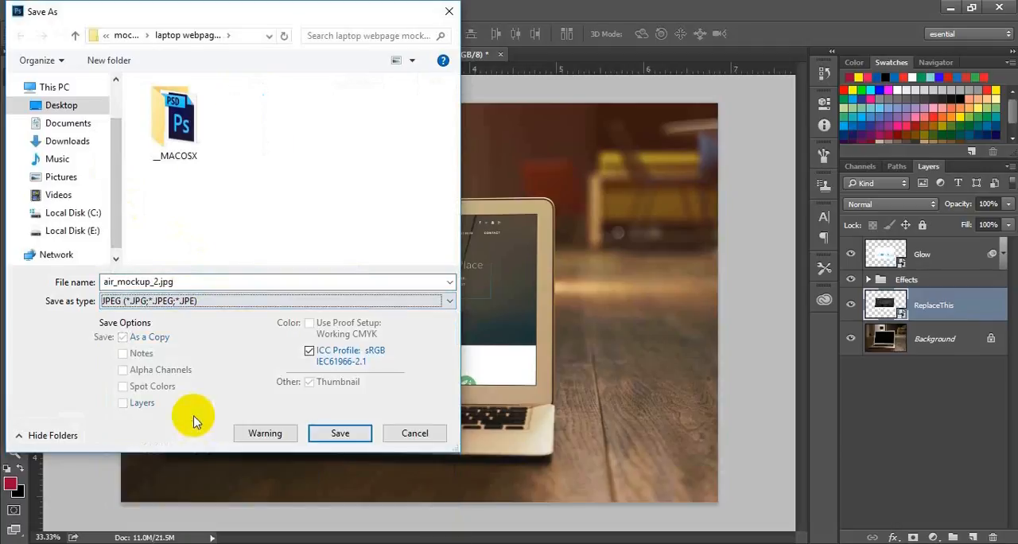
left_click(73, 36)
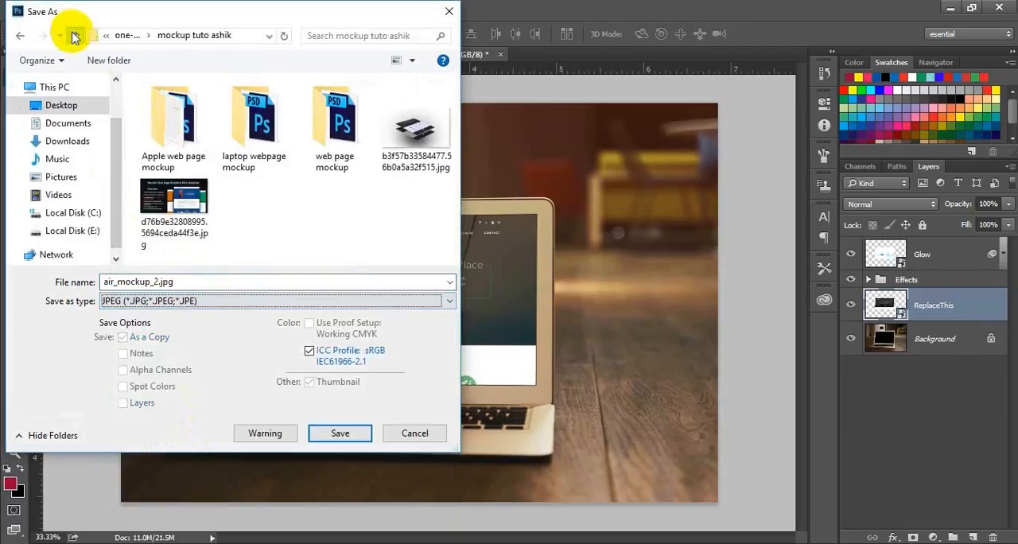
left_click(337, 433)
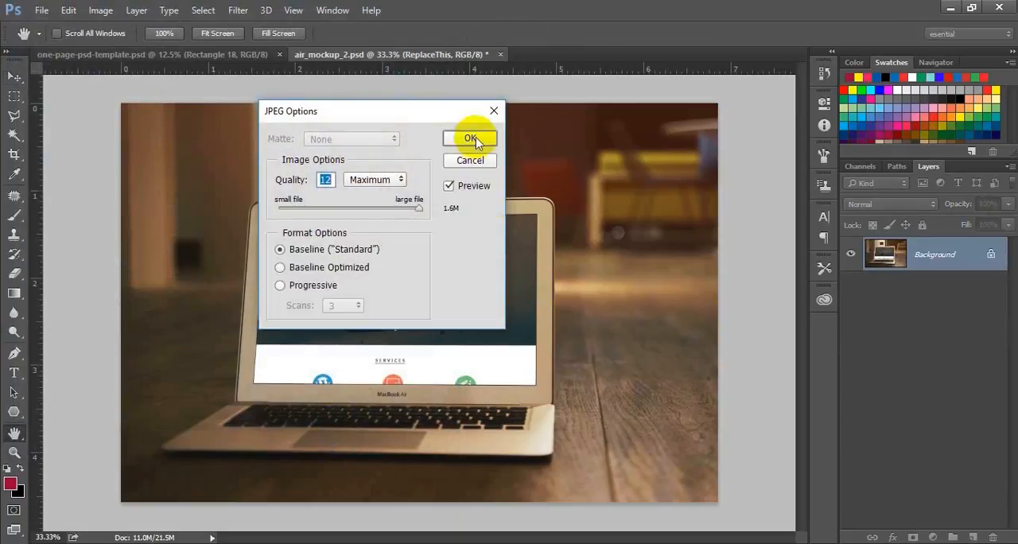
left_click(472, 138)
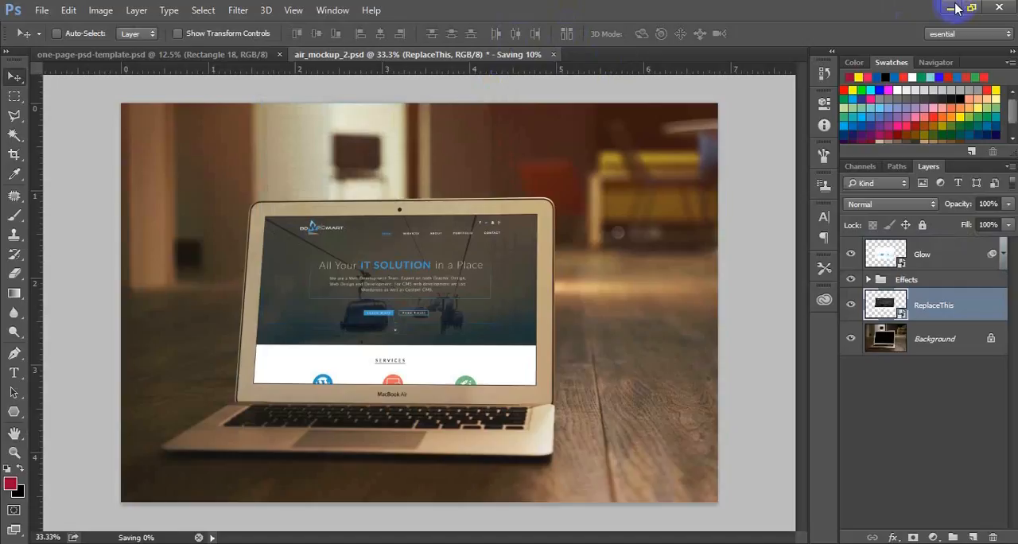
Switch to File Explorer and view the exported air_mockup_2.jpg from the mockup tutorial folder in Photos.
left_click(953, 7)
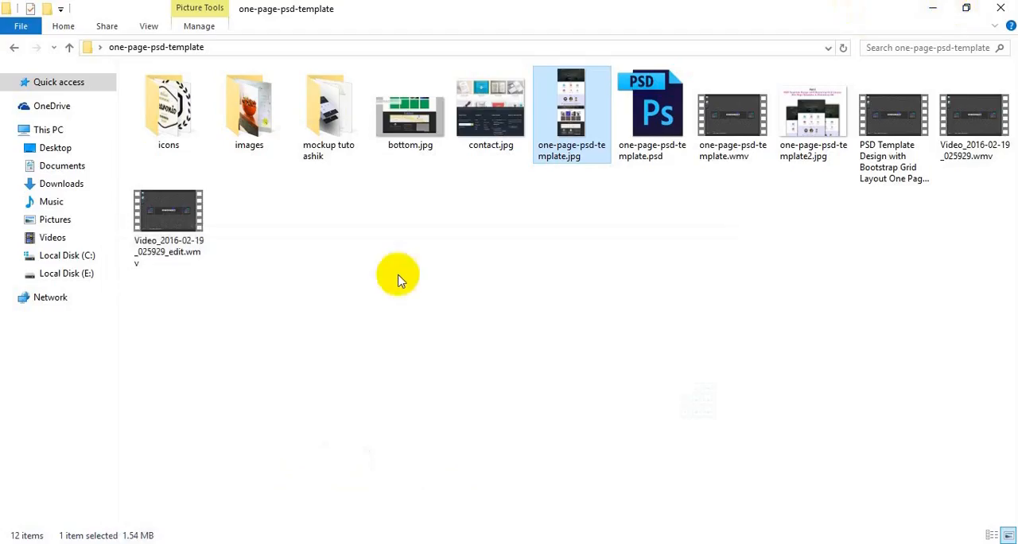
double_click(328, 111)
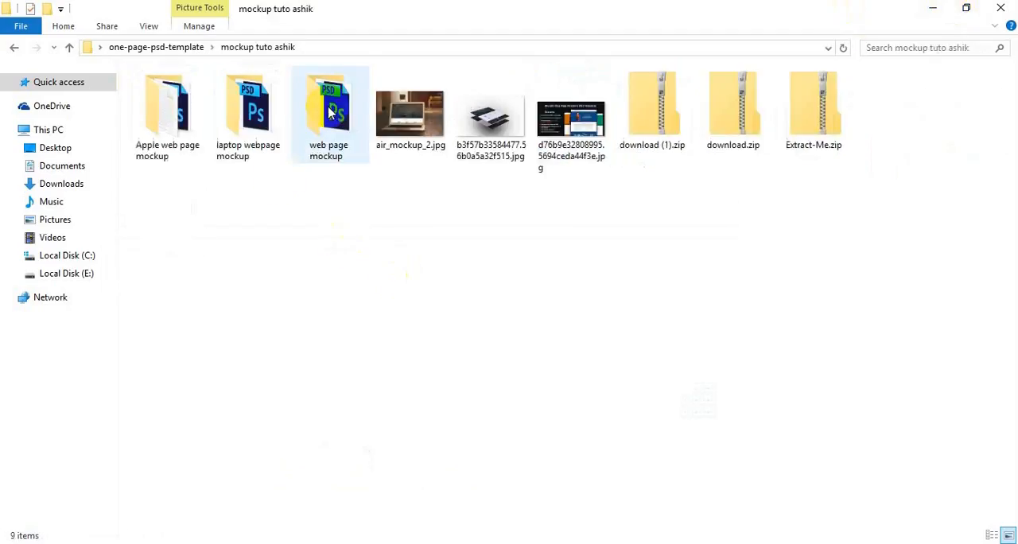
left_click(405, 127)
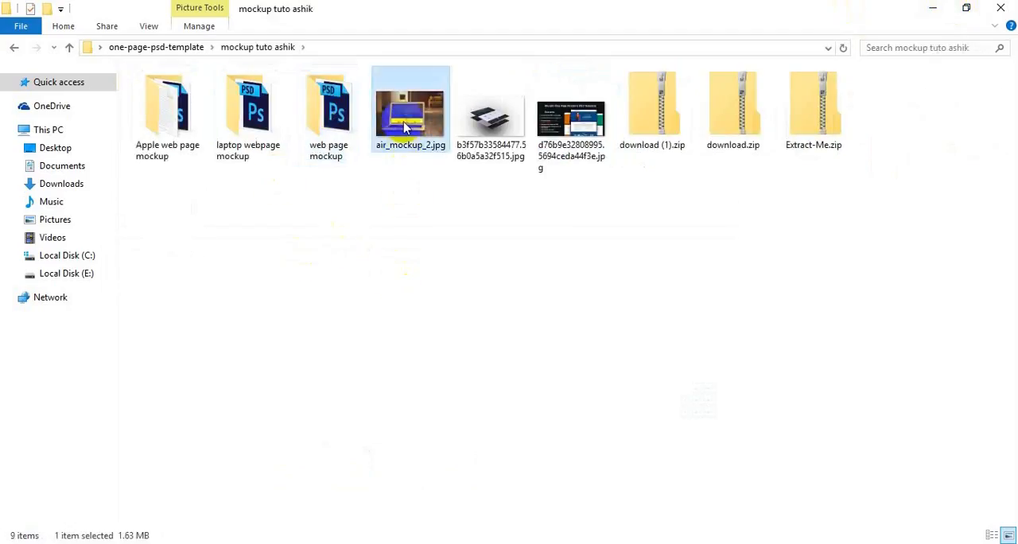
double_click(405, 127)
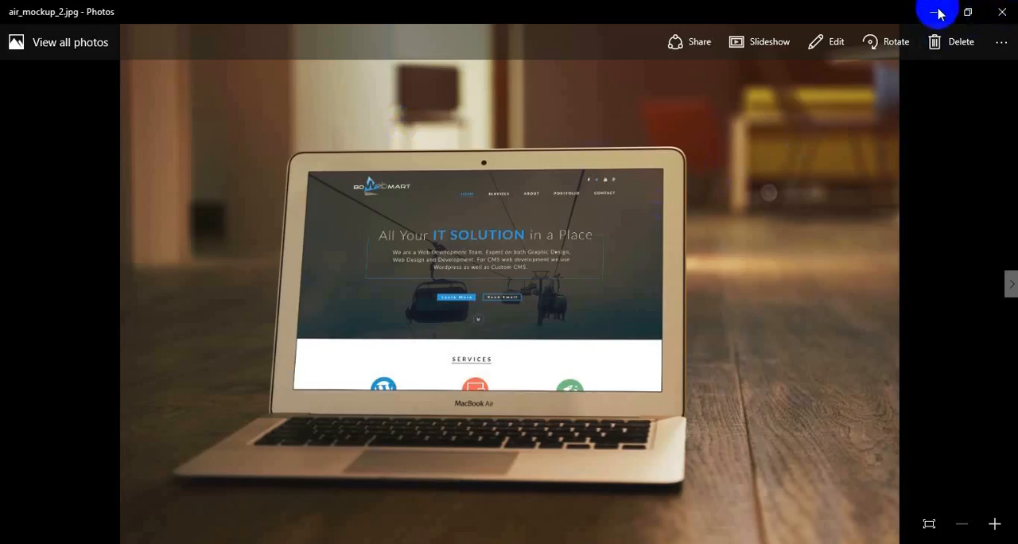
left_click(1001, 12)
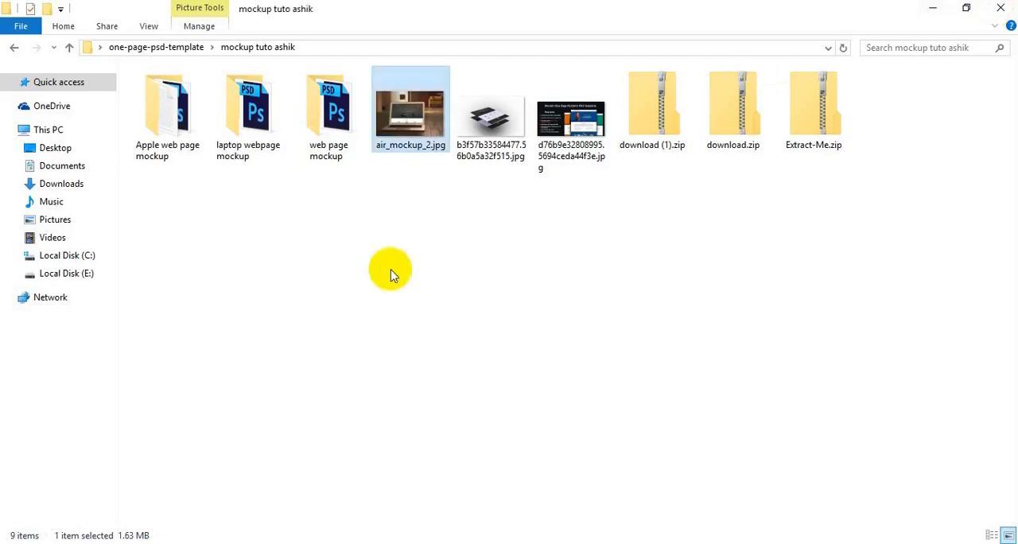
Open Main File.psd from the Apple web page mockup folder in Photoshop and open its iMac smart object for editing.
double_click(172, 143)
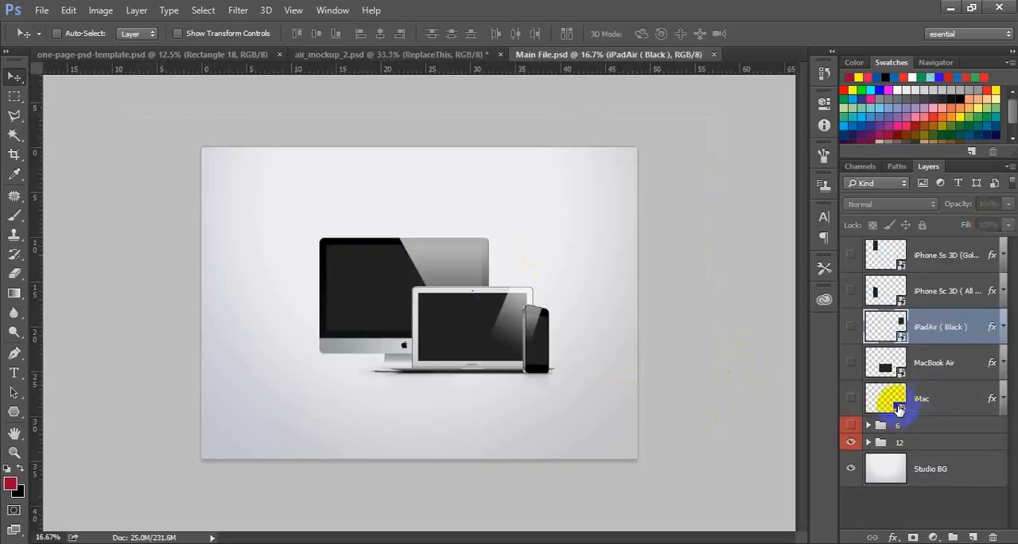
double_click(891, 402)
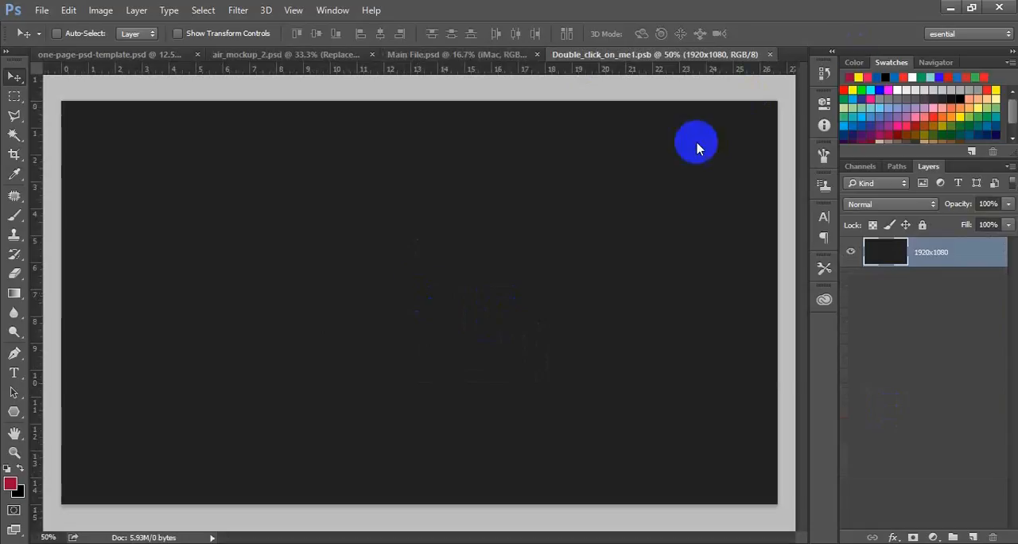
key("ctrl")
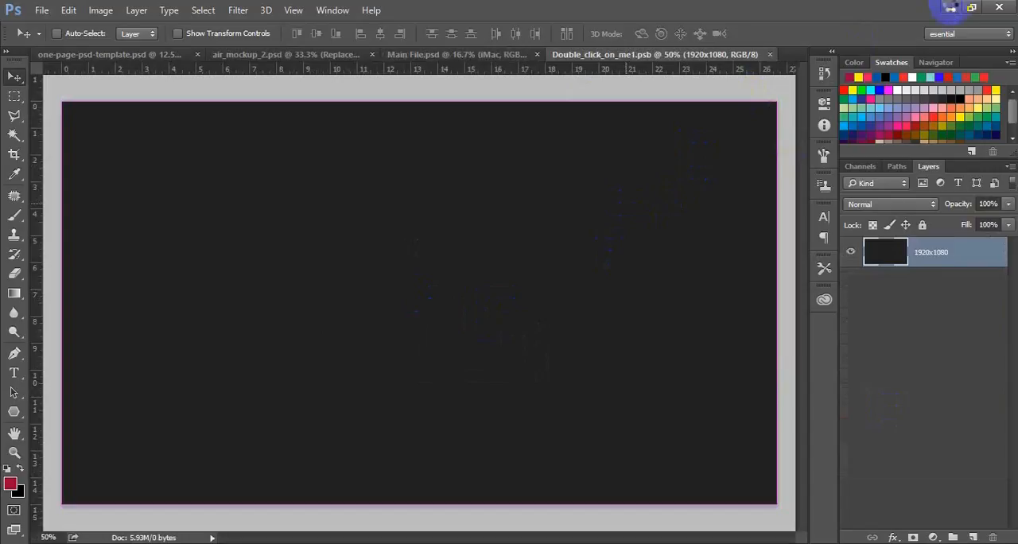
key("ctrl+p")
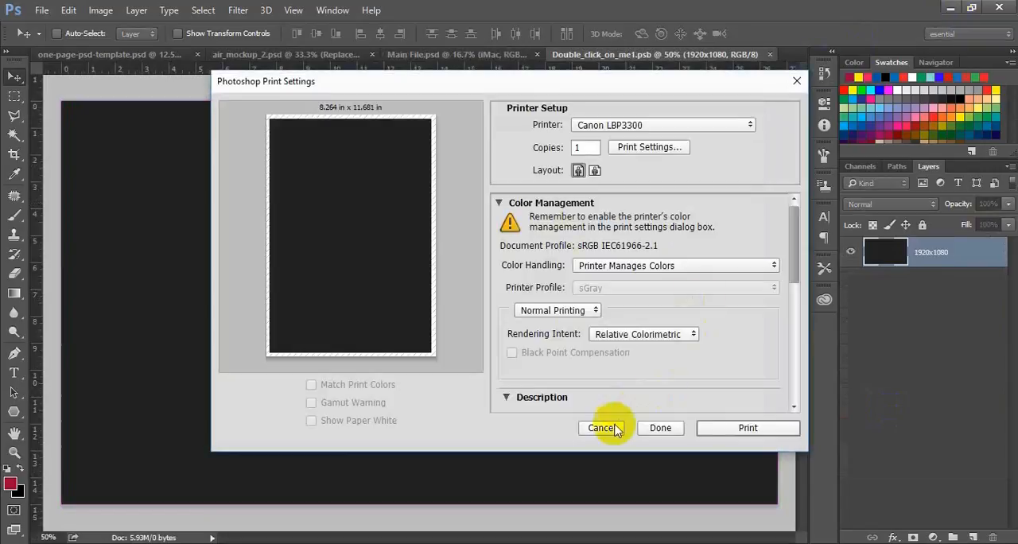
left_click(612, 430)
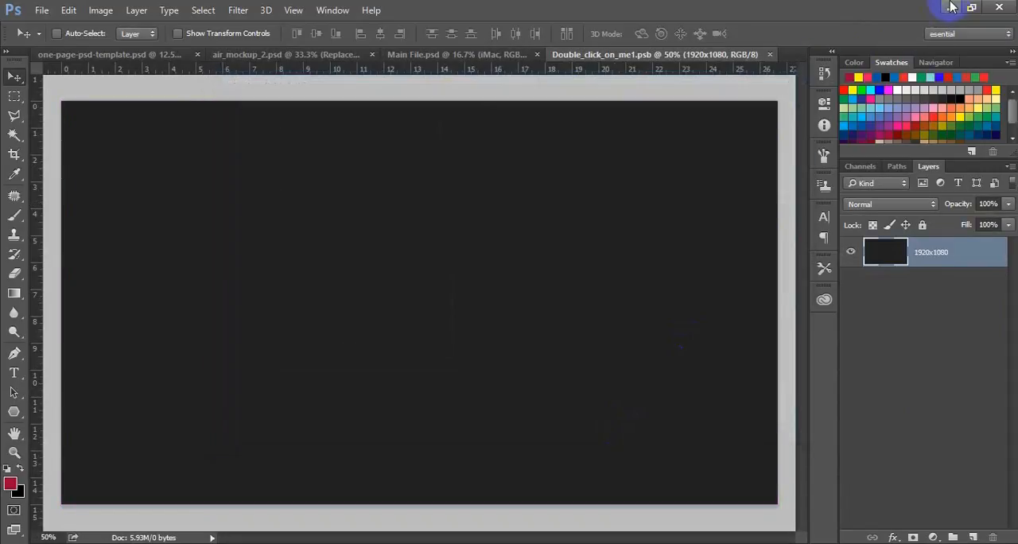
Place one-page-psd-template.jpg from the one-page-psd-template folder into the iMac smart object document Double_click_on_me1.psb.
left_click(952, 7)
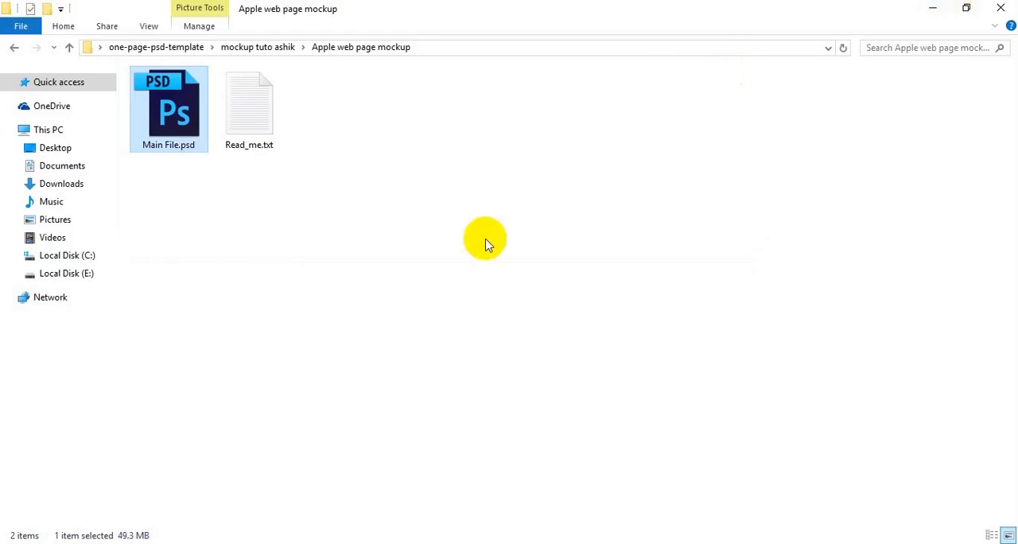
left_click(69, 48)
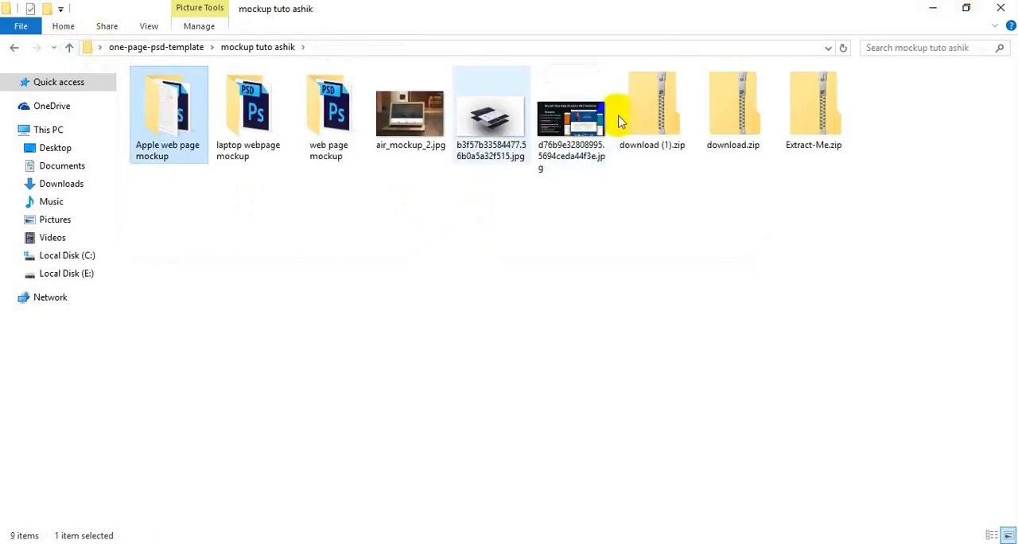
left_click(69, 50)
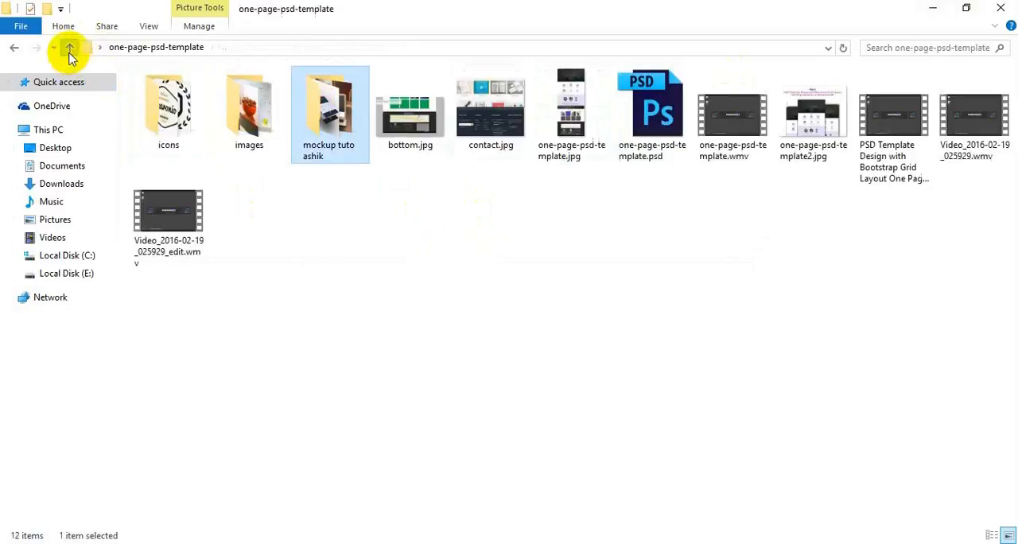
left_click_drag(602, 105, 352, 417)
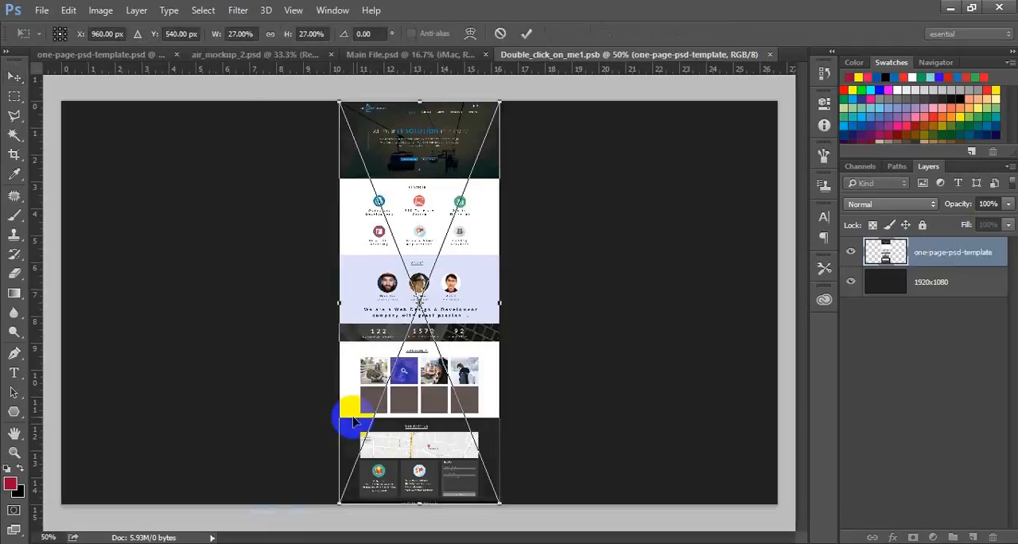
Scale the placed one-page template proportionally to about 121% so it spans the full width of the iMac screen canvas.
key("ctrl+minus")
key("ctrl+minus")
key("ctrl+minus")
key("ctrl+minus")
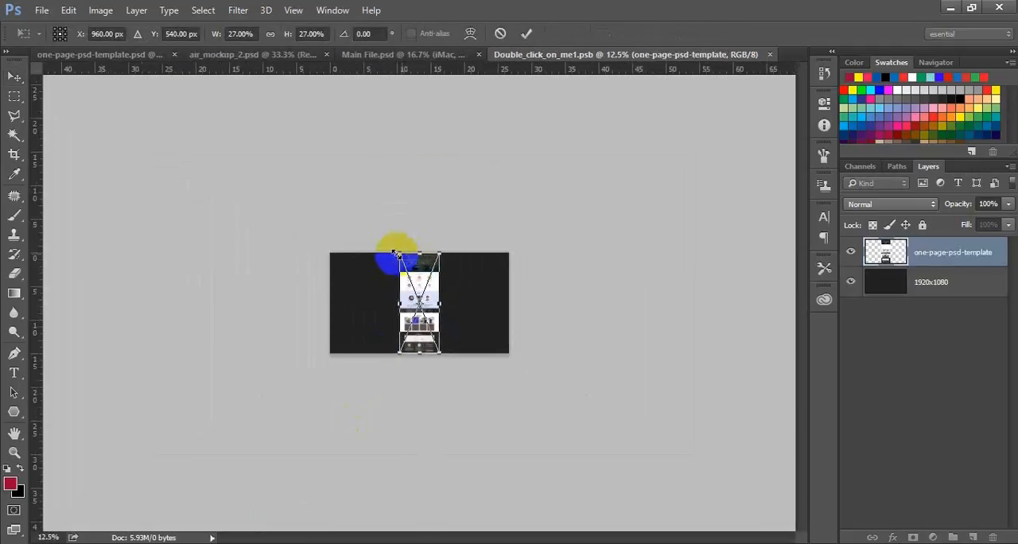
left_click_drag(398, 253, 228, 151)
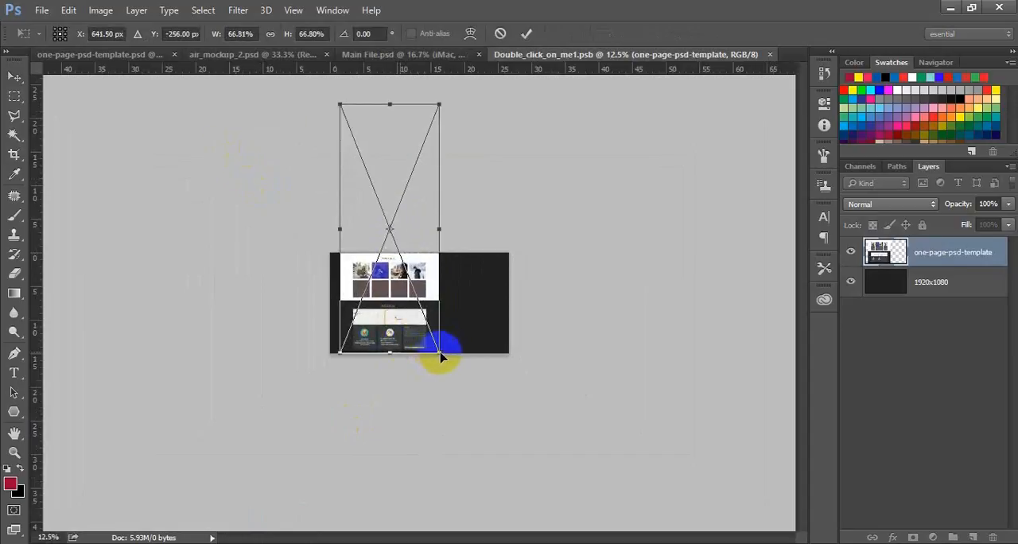
left_click_drag(441, 350, 595, 498)
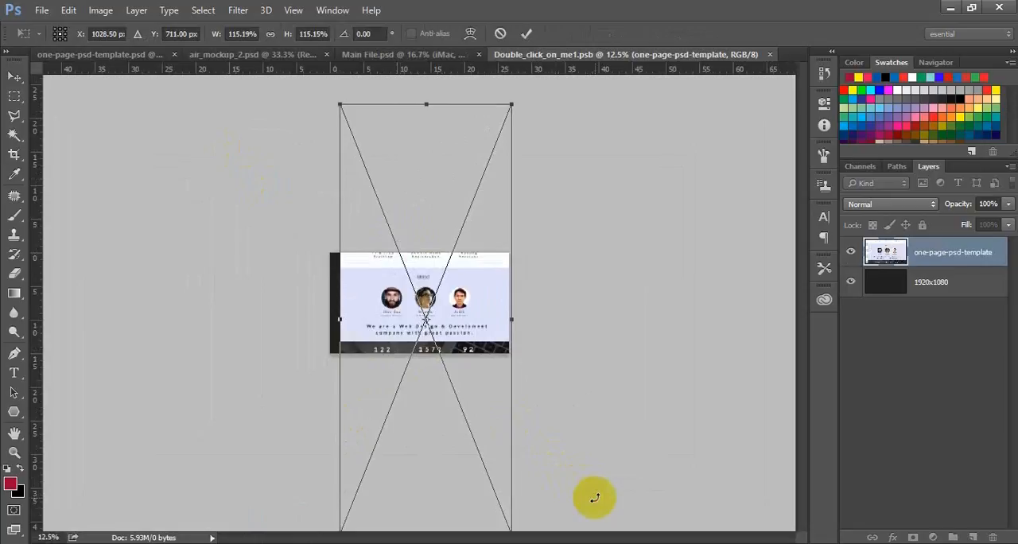
key("Left")
key("Left")
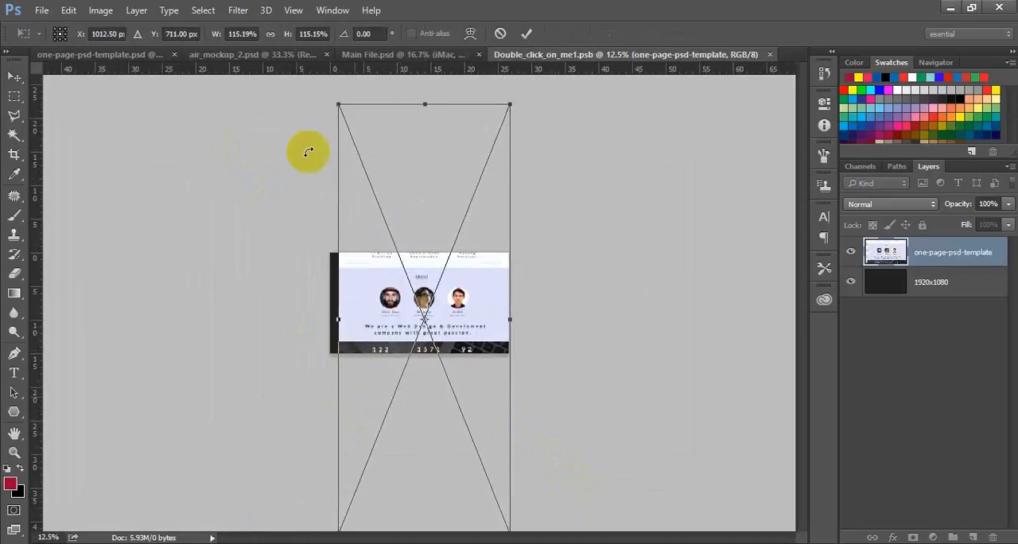
left_click_drag(332, 102, 315, 87)
Move the enlarged page down until its header meets the top edge of the iMac canvas, and commit the placement.
key("shift+Down")
key("shift+Down")
key("shift+Down")
key("shift+Down")
key("shift+Down")
key("shift+Down")
key("shift+Down")
key("shift+Down")
key("shift+Down")
key("shift+Down")
key("shift+Down")
key("shift+Down")
key("shift+Down")
key("shift+Down")
key("shift+Down")
key("shift+Down")
key("shift+Down")
key("shift+Down")
key("shift+Down")
key("shift+Down")
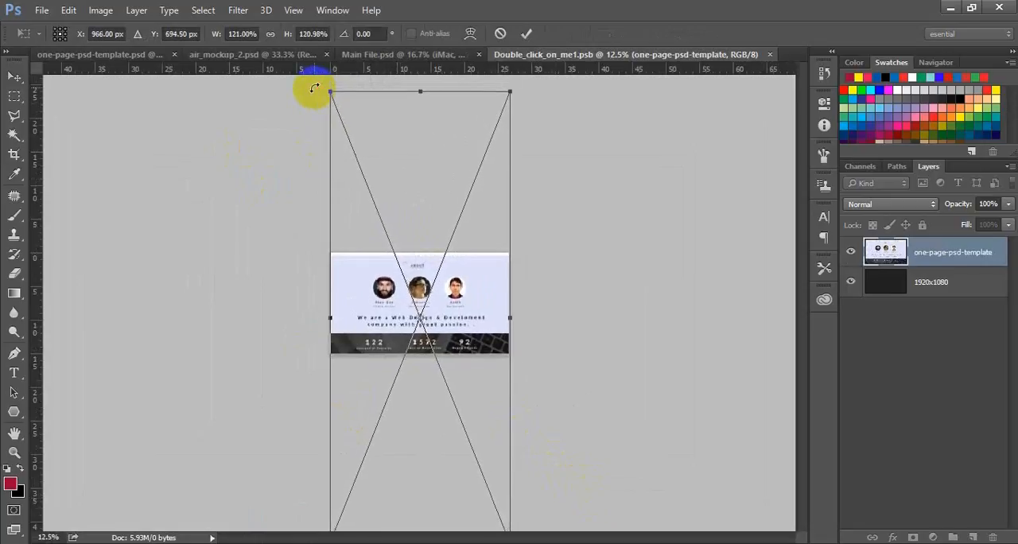
key("shift+Down")
key("shift+Down")
key("shift+Down")
key("shift+Down")
key("shift+Down")
key("shift+Down")
key("shift+Down")
key("shift+Down")
key("shift+Down")
key("shift+Down")
key("shift+Down")
key("shift+Down")
key("shift+Down")
key("shift+Down")
key("shift+Down")
key("shift+Down")
key("shift+Down")
key("shift+Down")
key("shift+Down")
key("shift+Down")
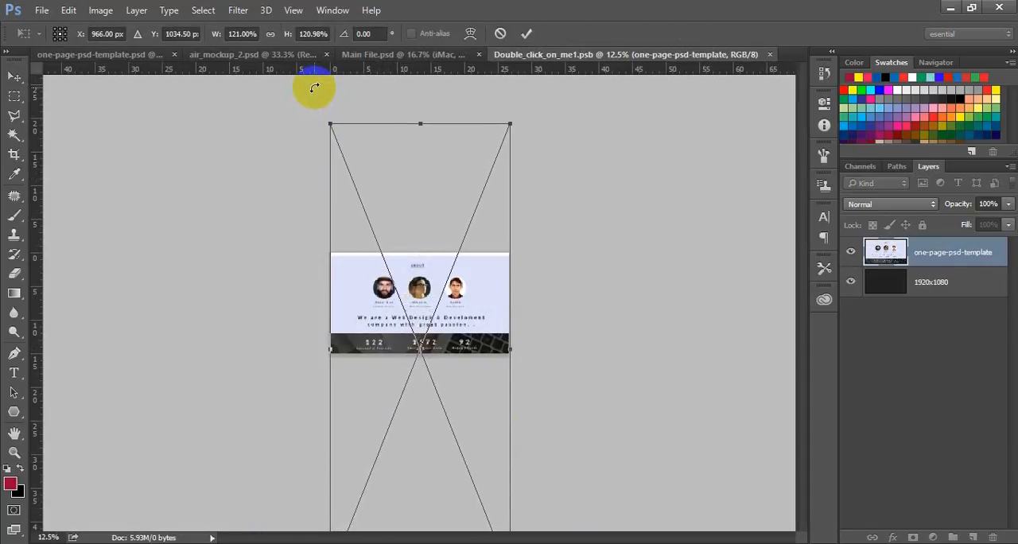
key("shift+Down")
key("shift+Down")
key("shift+Down")
key("shift+Down")
key("shift+Down")
key("shift+Down")
key("shift+Down")
key("shift+Down")
key("shift+Down")
key("shift+Down")
key("shift+Down")
key("shift+Down")
key("shift+Down")
key("shift+Down")
key("shift+Down")
key("shift+Down")
key("shift+Down")
key("shift+Down")
key("shift+Down")
key("shift+Down")
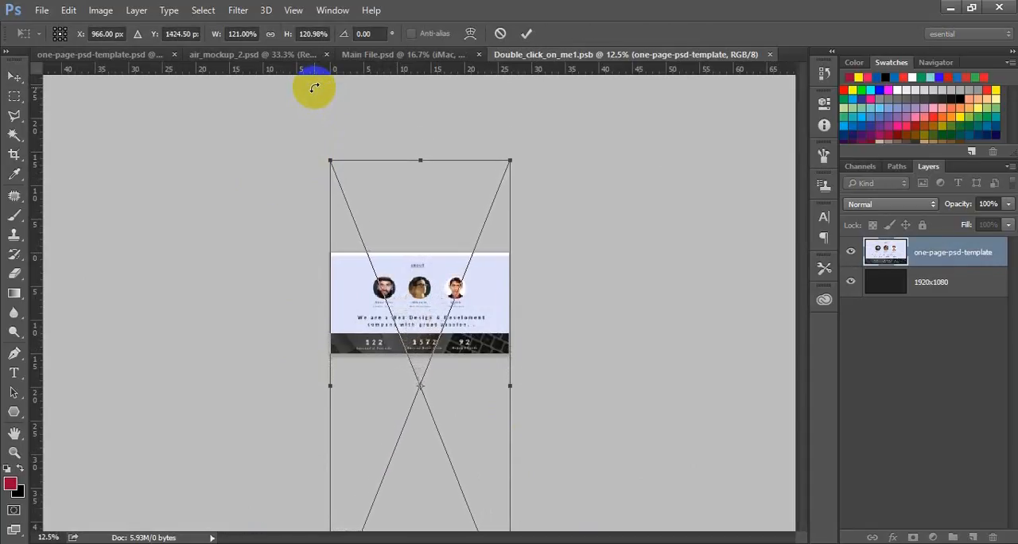
key("shift+Down")
key("shift+Down")
key("shift+Down")
key("shift+Down")
key("shift+Down")
key("shift+Down")
key("shift+Down")
key("shift+Down")
key("shift+Down")
key("shift+Down")
key("shift+Down")
key("shift+Down")
key("shift+Down")
key("shift+Down")
key("shift+Down")
key("shift+Down")
key("shift+Down")
key("shift+Down")
key("shift+Down")
key("shift+Down")
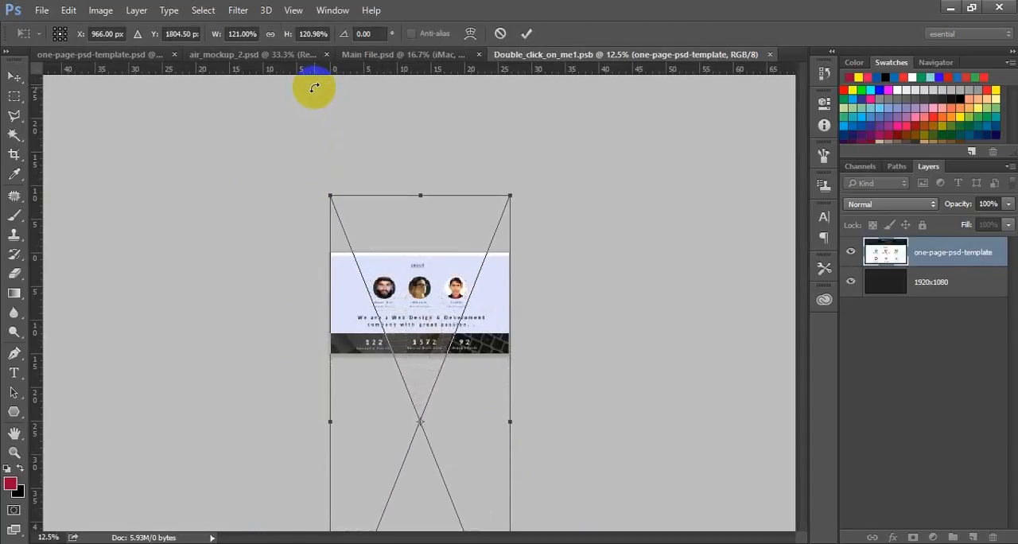
key("shift+Down")
key("shift+Down")
key("shift+Down")
key("shift+Down")
key("shift+Down")
key("shift+Down")
key("shift+Down")
key("shift+Down")
key("shift+Down")
key("shift+Down")
key("shift+Down")
key("shift+Down")
key("shift+Down")
key("shift+Down")
key("shift+Down")
key("shift+Down")
key("shift+Down")
key("shift+Down")
key("shift+Down")
key("shift+Down")
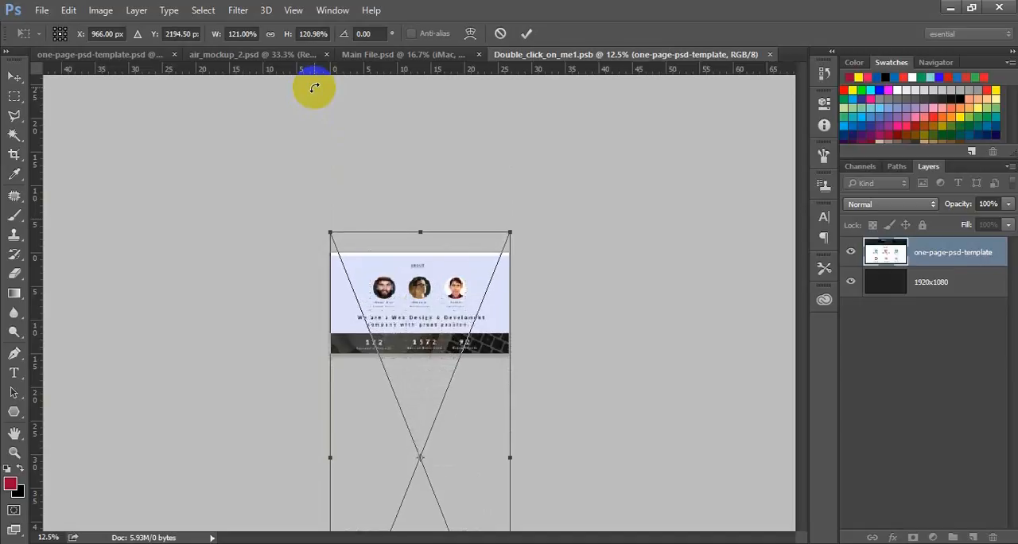
key("shift+Down")
key("shift+Down")
key("shift+Down")
key("shift+Down")
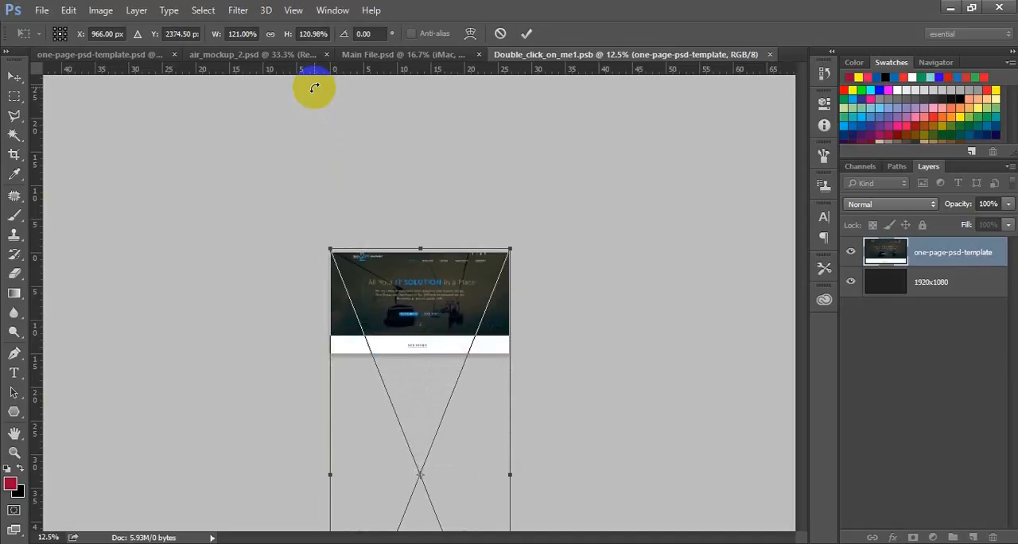
key("shift+Down")
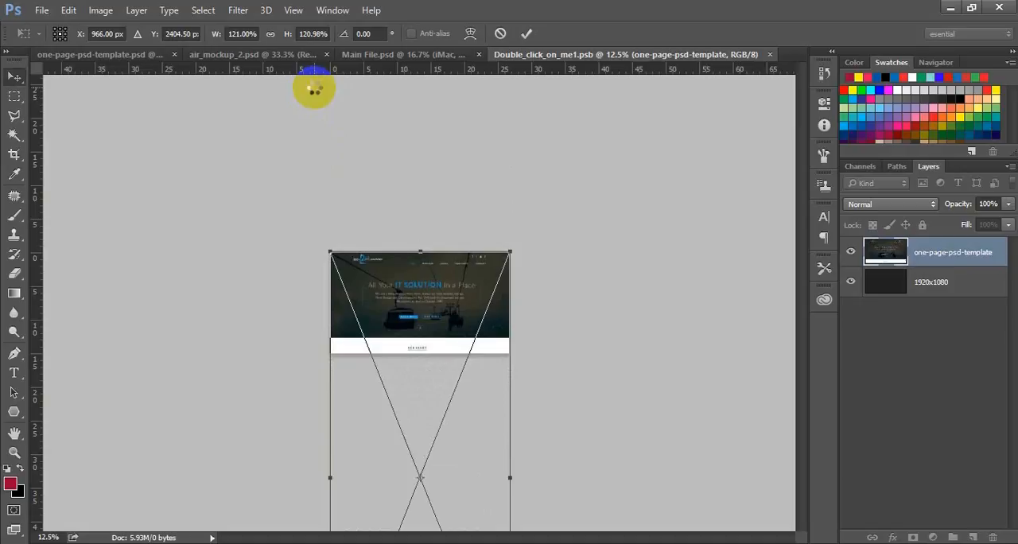
key("Return")
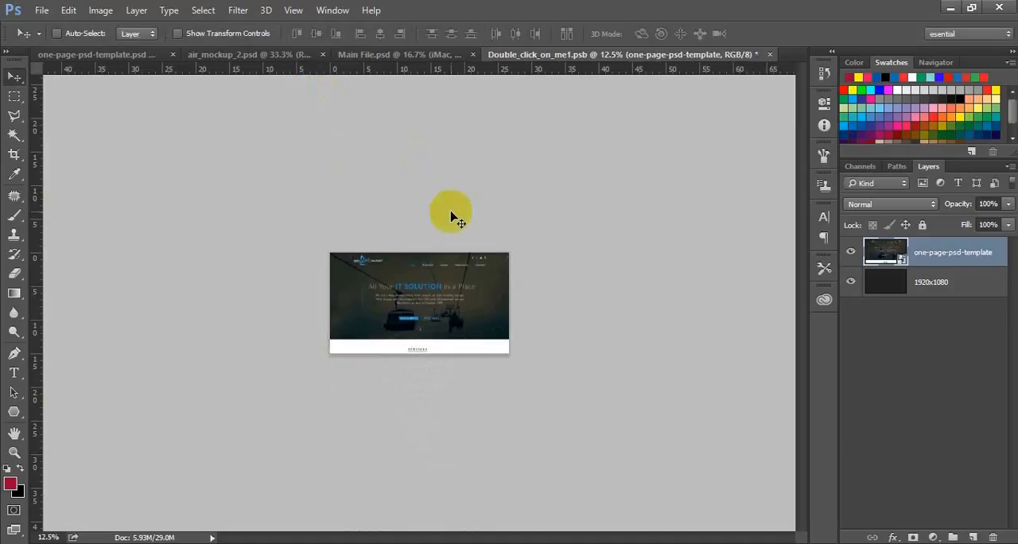
Nudge the page slightly further down, and save and close the iMac smart object document Double_click_on_me1.psb.
key("shift+Down")
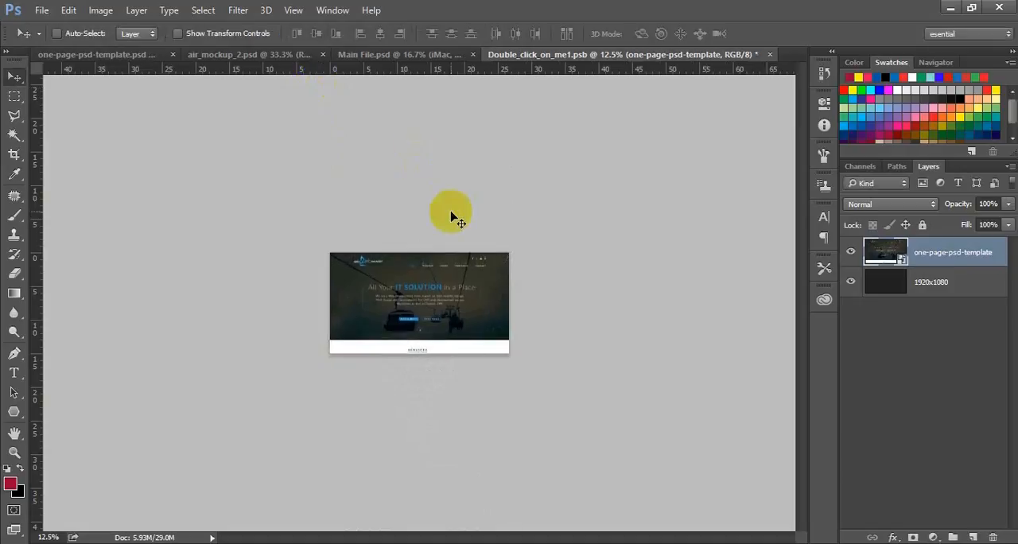
key("shift+Down")
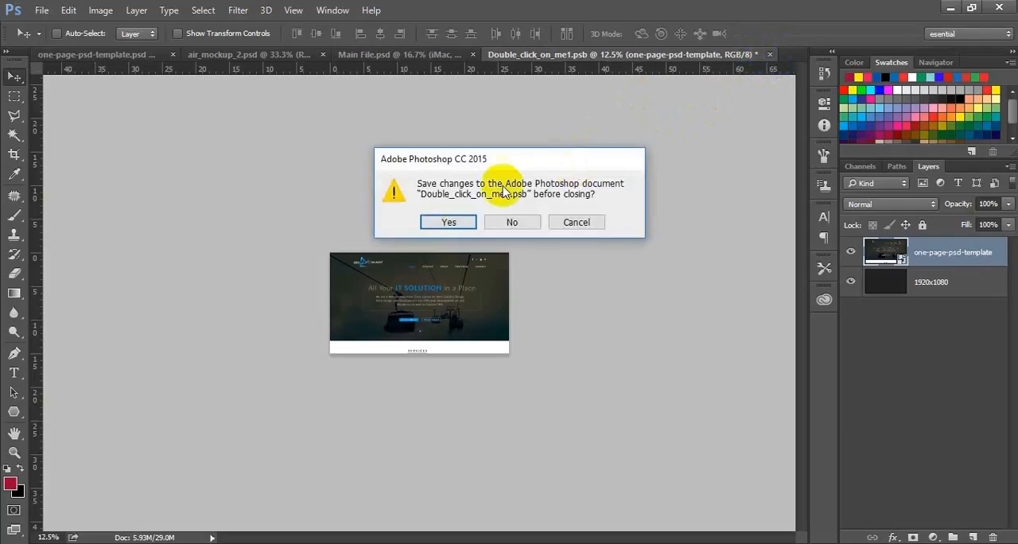
left_click(450, 224)
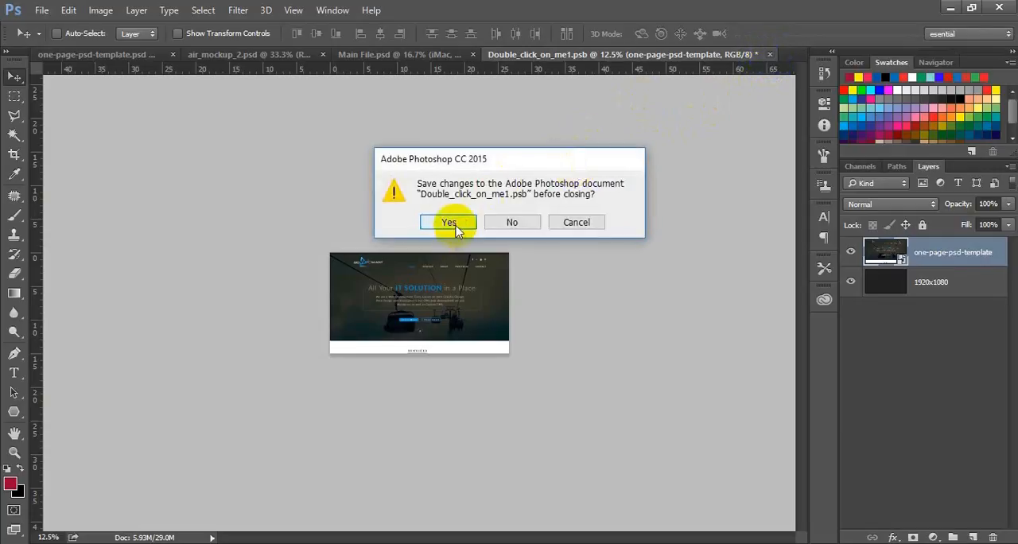
left_click(450, 223)
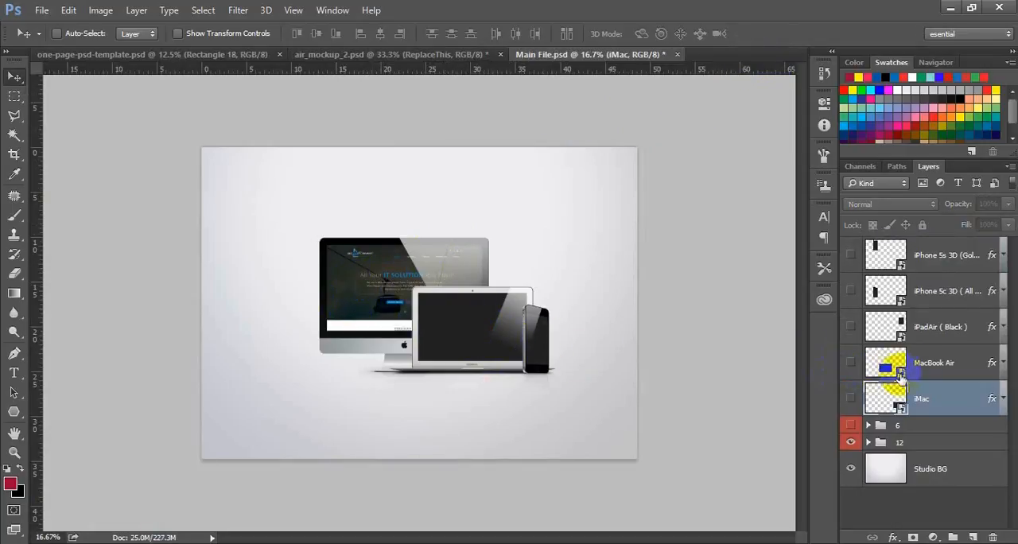
Open the iPhone 5s 3D smart object of Main File.psd and place one-page-psd-template.jpg from the one-page-psd-template folder into it.
double_click(902, 267)
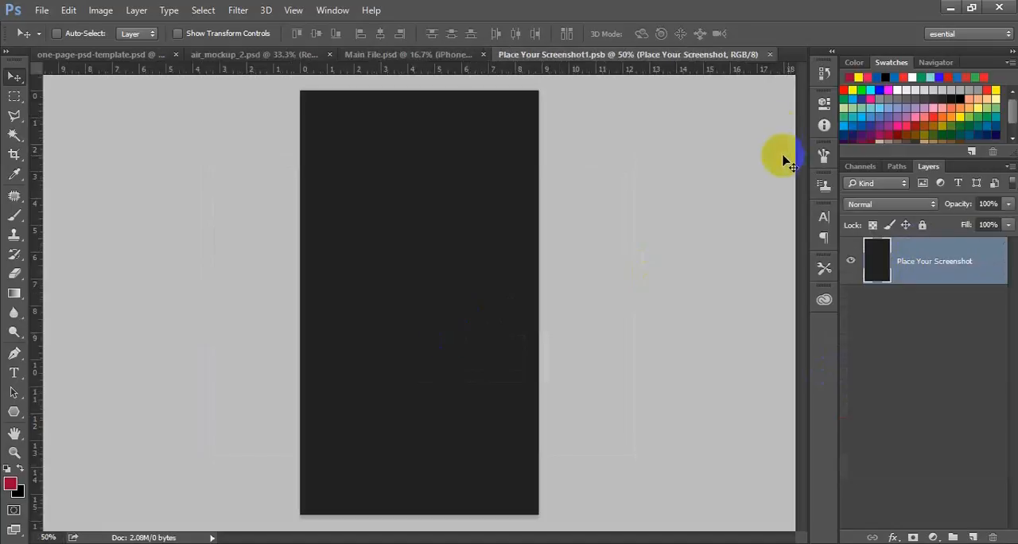
left_click(949, 7)
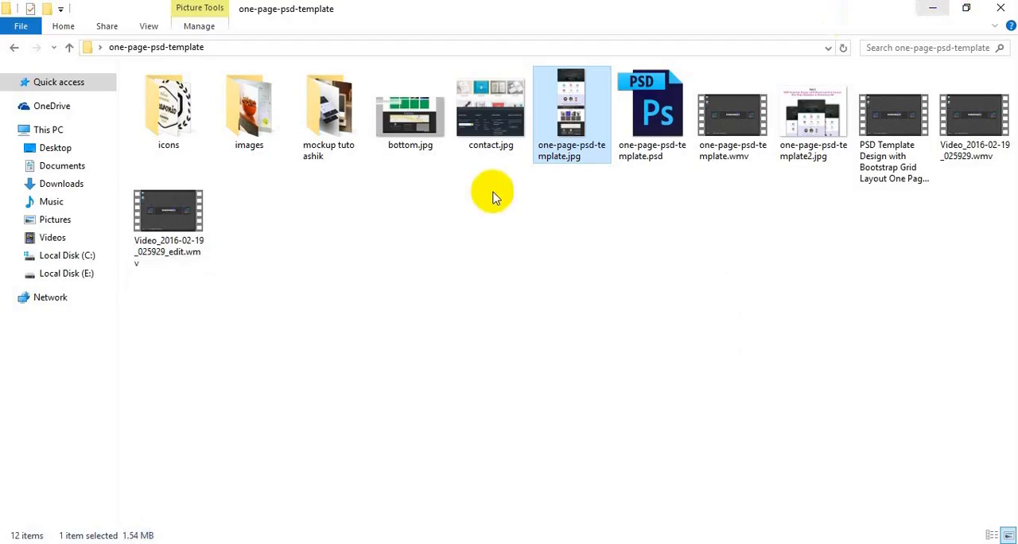
left_click_drag(585, 128, 429, 319)
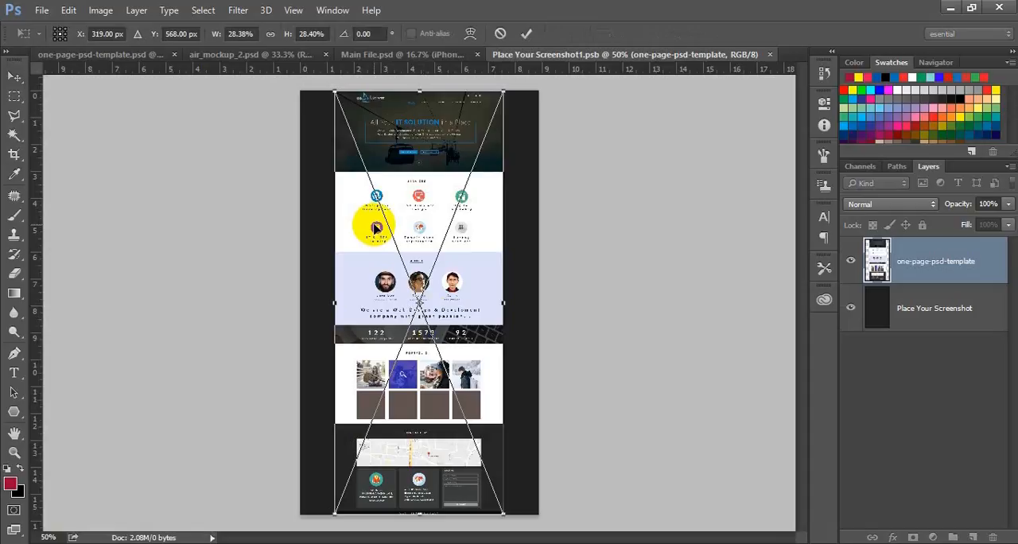
Align the placed page to the phone canvas's top-left corner, scale it to the full width, and save and close Place Your Screenshot1.psb.
left_click_drag(377, 229, 341, 227)
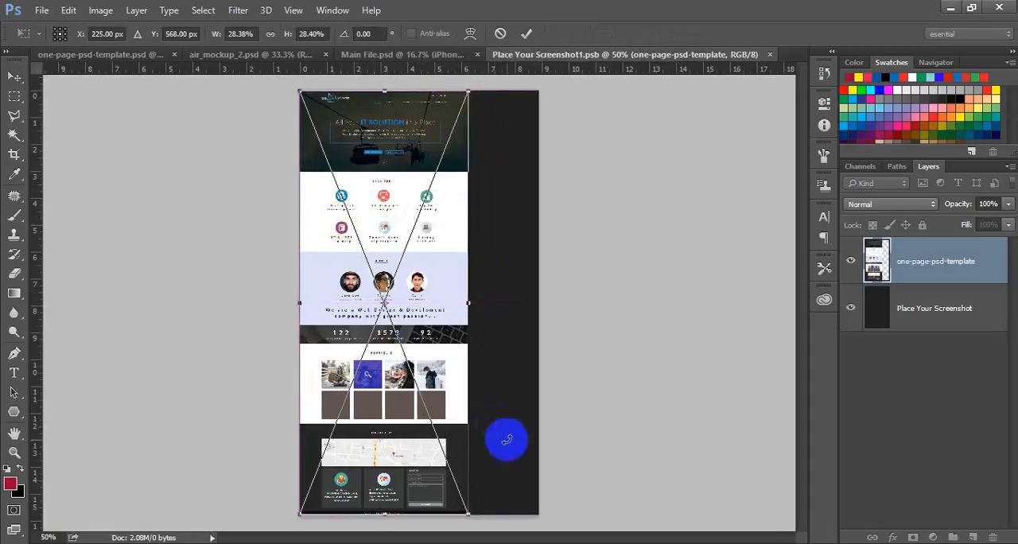
left_click_drag(468, 511, 607, 541)
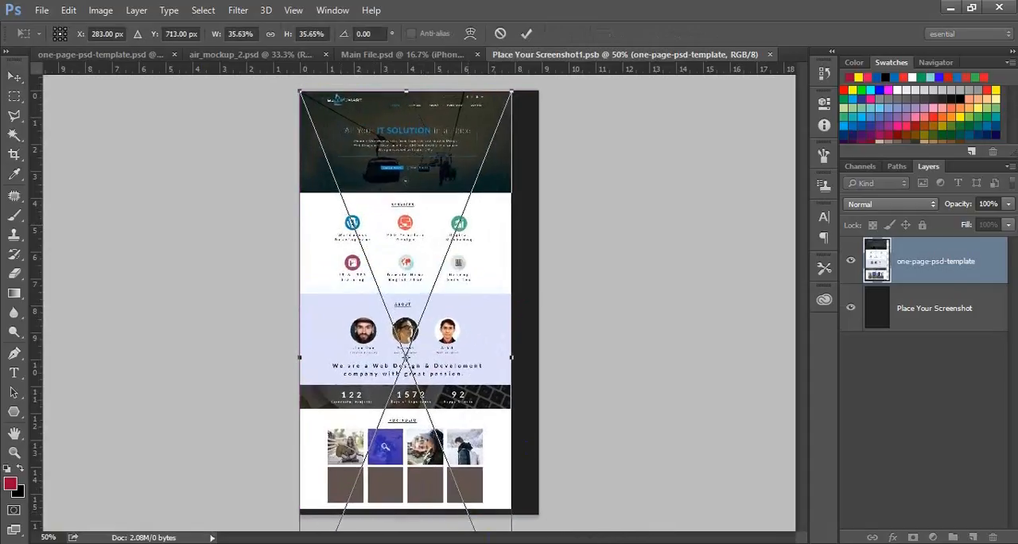
key("ctrl+minus")
key("ctrl+minus")
key("ctrl+minus")
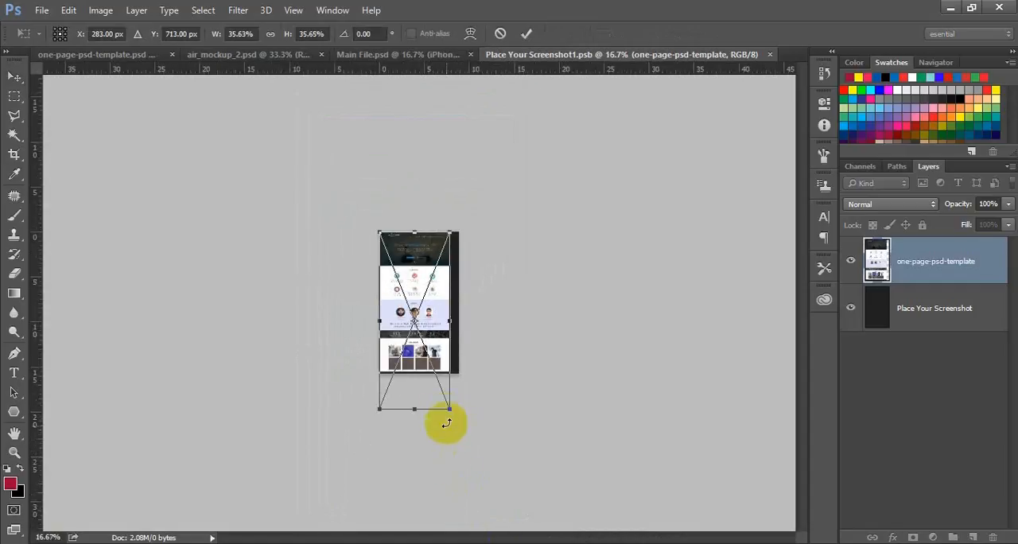
left_click_drag(448, 409, 464, 430)
double_click(464, 429)
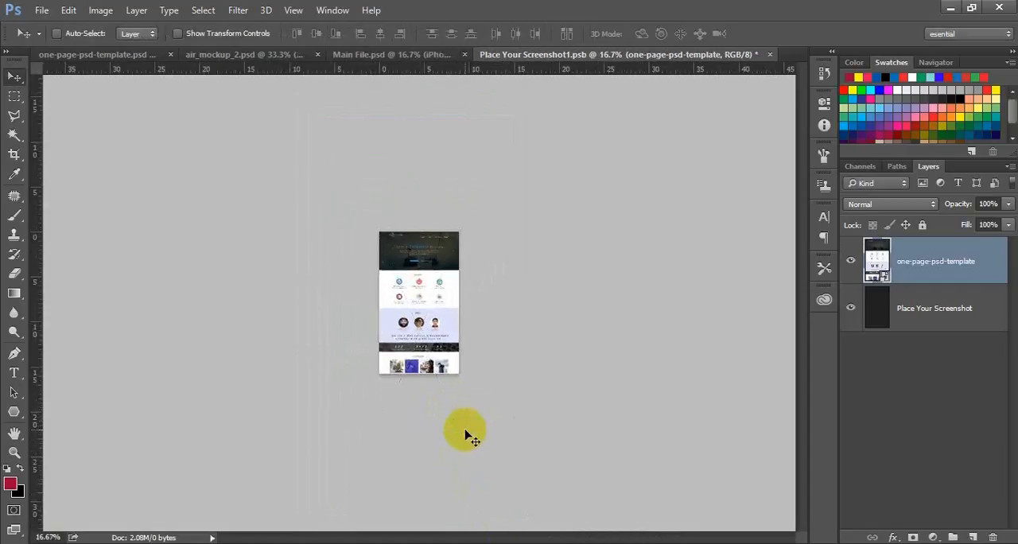
left_click(769, 54)
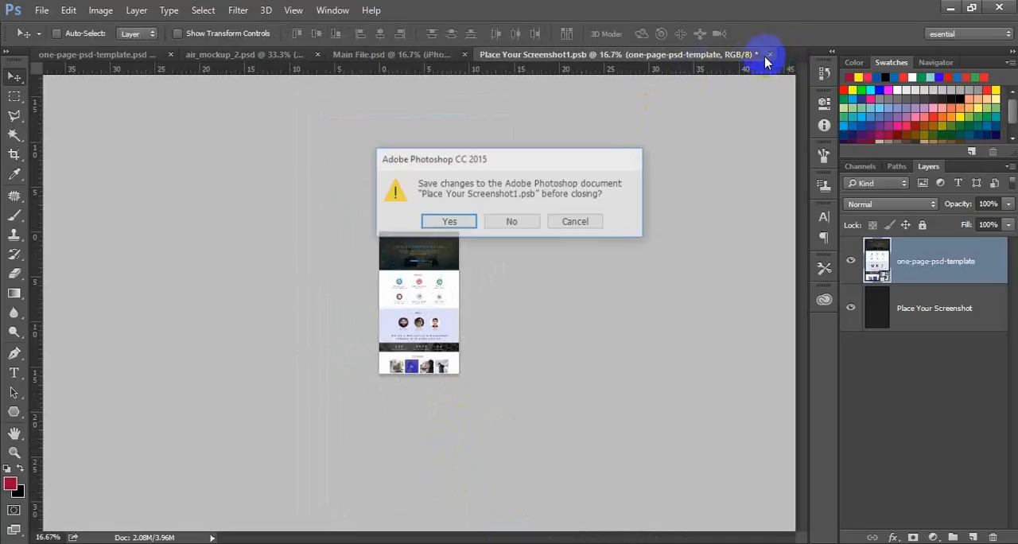
left_click(450, 225)
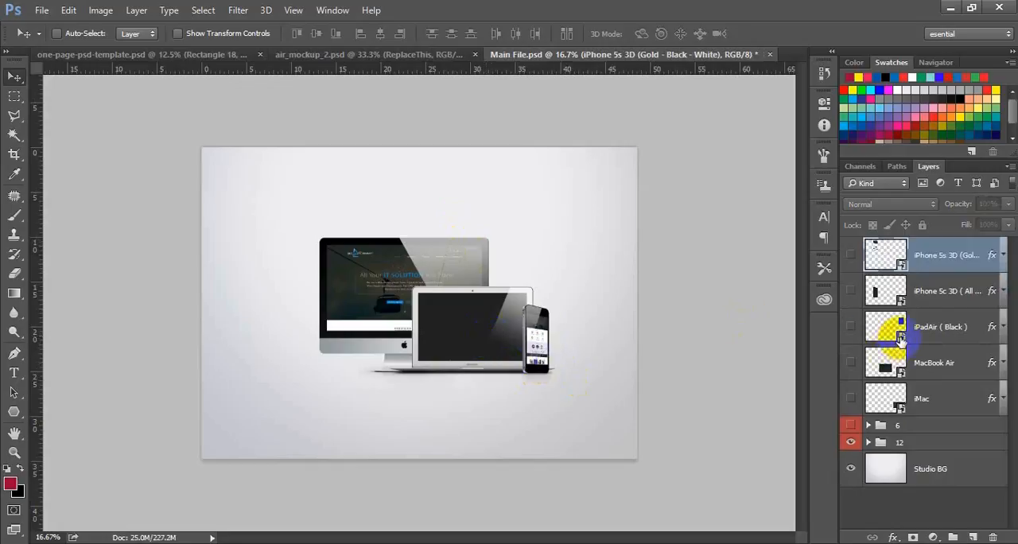
Open the MacBook Air smart object of Main File.psd and place one-page-psd-template.jpg into its document 1440x900px.psb.
left_click(900, 338)
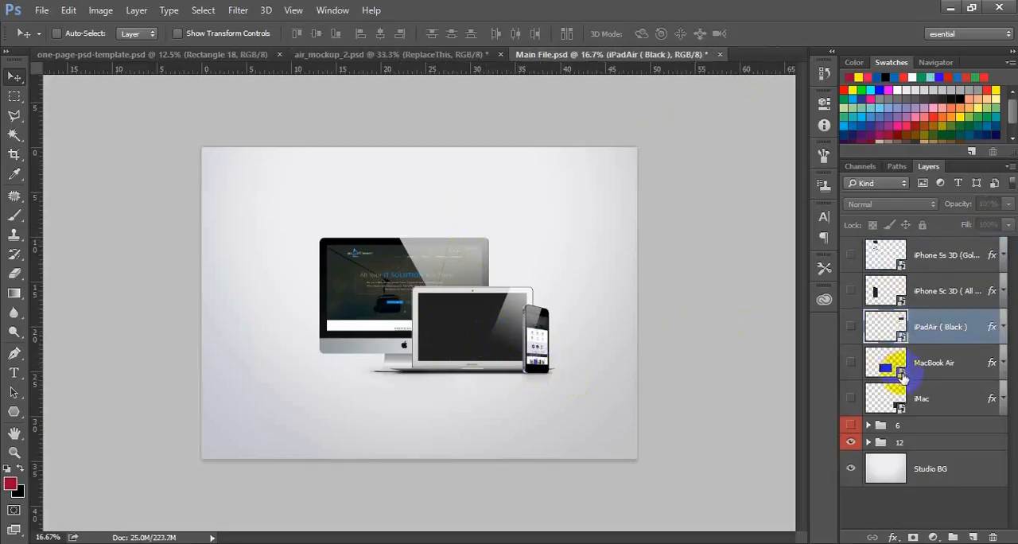
double_click(901, 374)
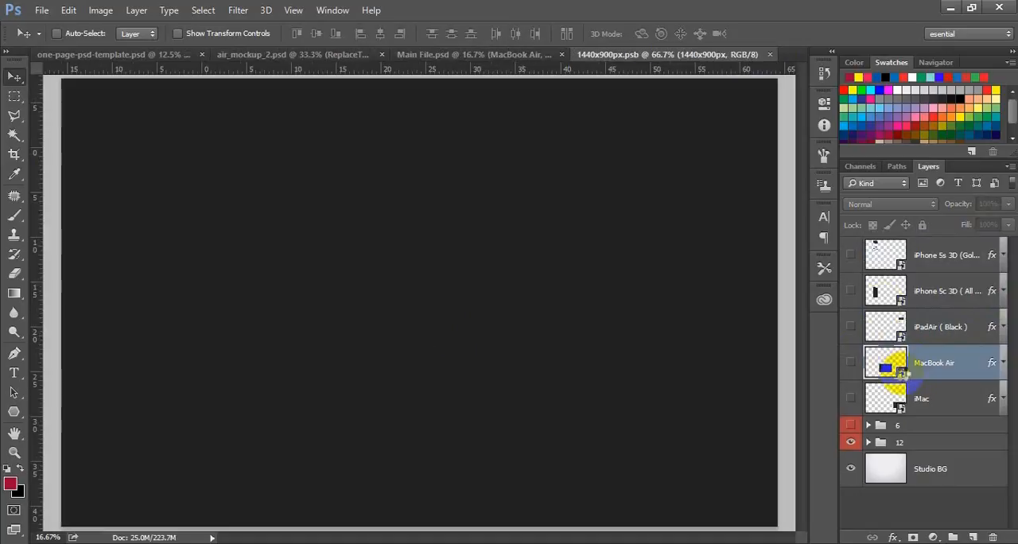
key("ctrl+minus")
key("ctrl+minus")
key("ctrl+minus")
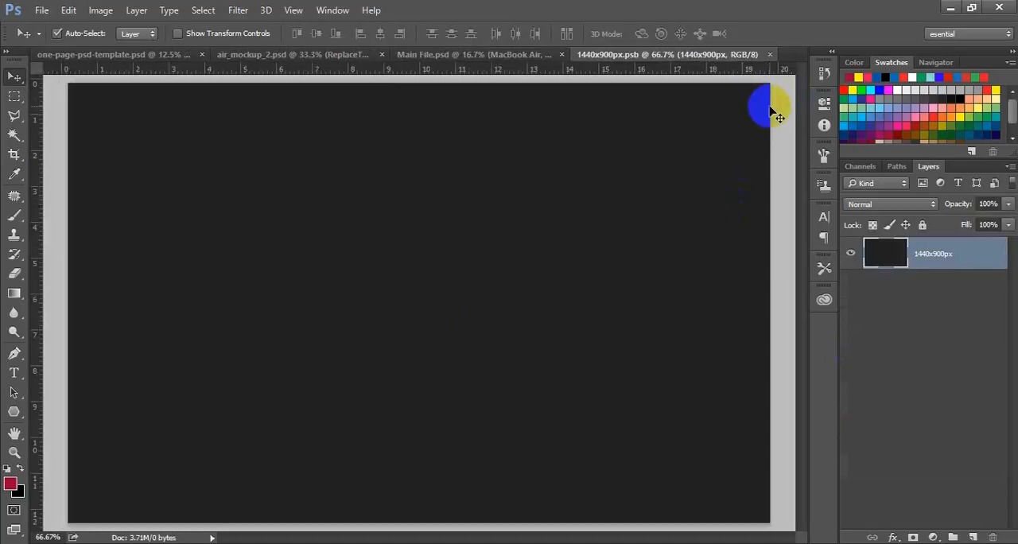
left_click(949, 8)
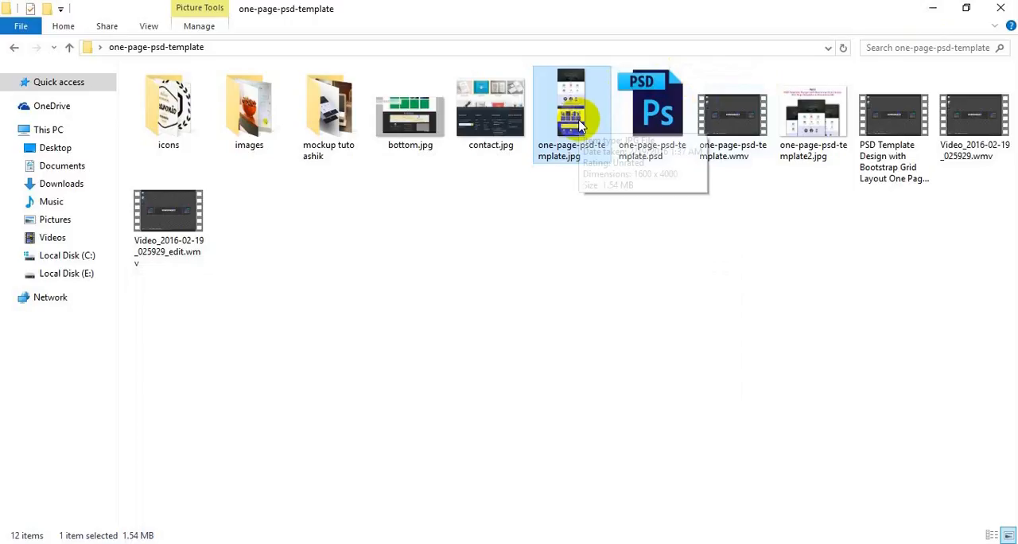
left_click_drag(581, 123, 376, 439)
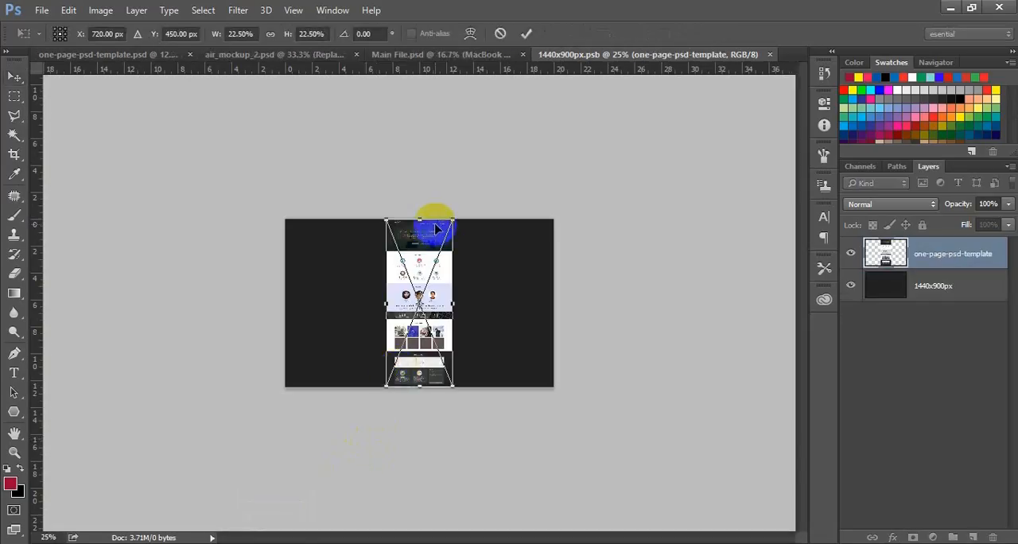
Scale the placed page proportionally to about 91.6% so it spans the full width of the 1440x900px.psb canvas.
left_click_drag(383, 220, 210, 103)
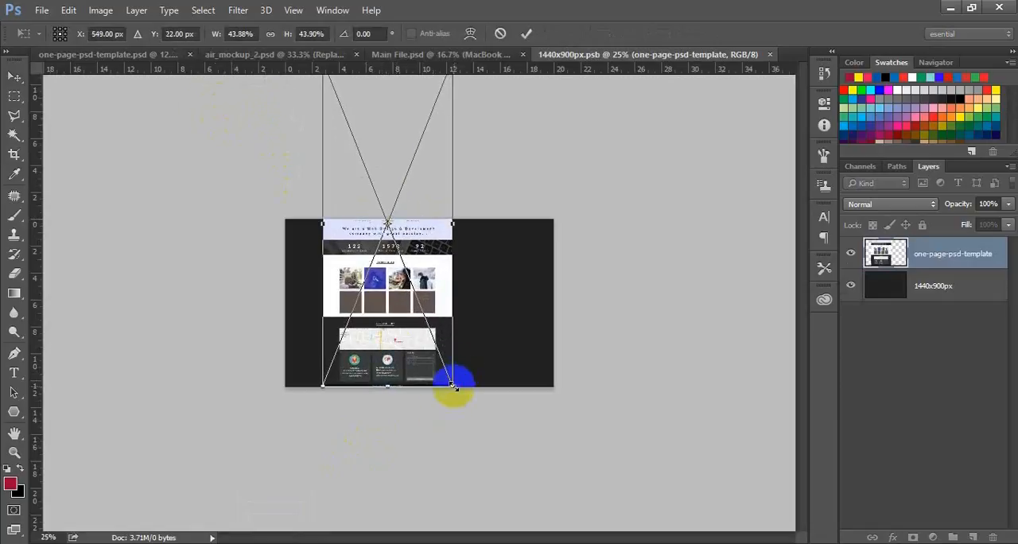
left_click_drag(453, 385, 649, 543)
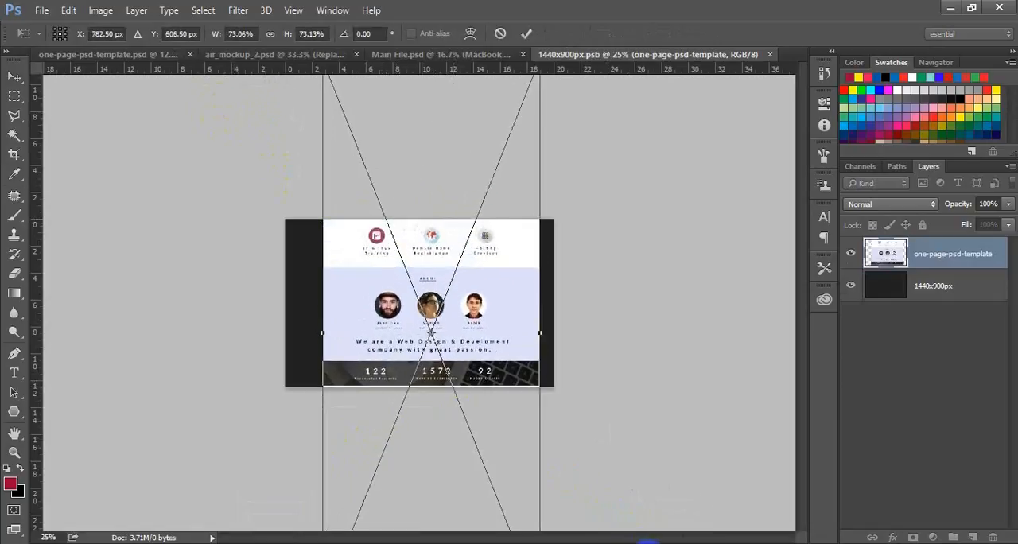
key("Down")
key("Down")
key("Down")
key("Down")
key("Down")
key("Down")
key("Down")
key("Down")
key("Down")
key("Down")
key("Down")
key("Down")
key("Down")
key("Down")
key("Down")
key("Down")
key("Down")
key("Down")
key("Down")
key("Down")
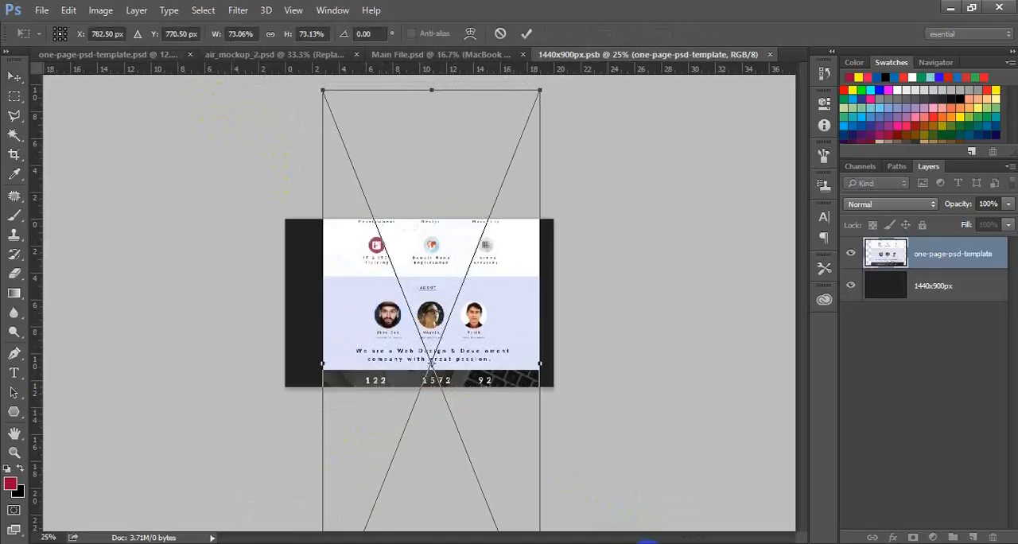
key("ctrl+minus")
key("ctrl+minus")
key("ctrl+minus")
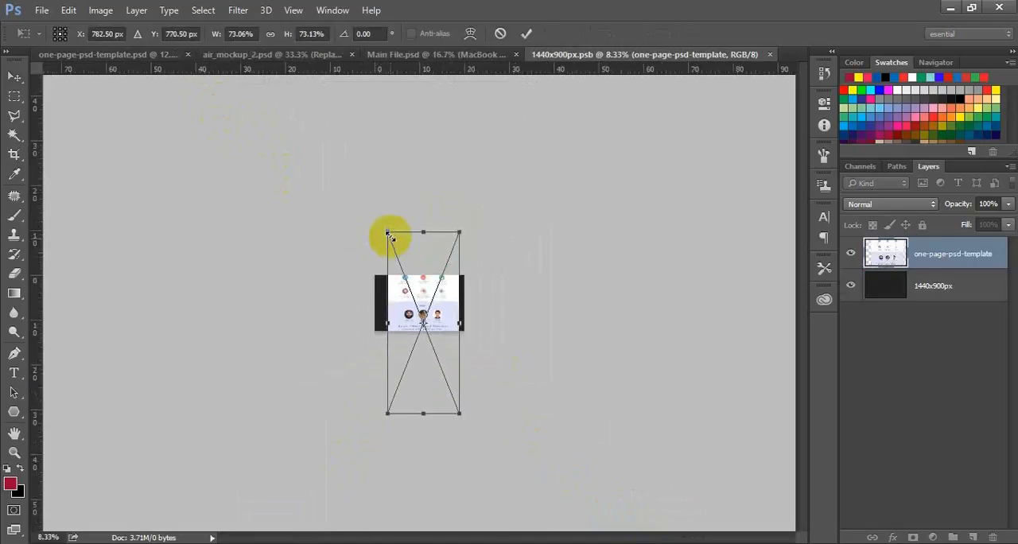
left_click_drag(389, 234, 365, 207)
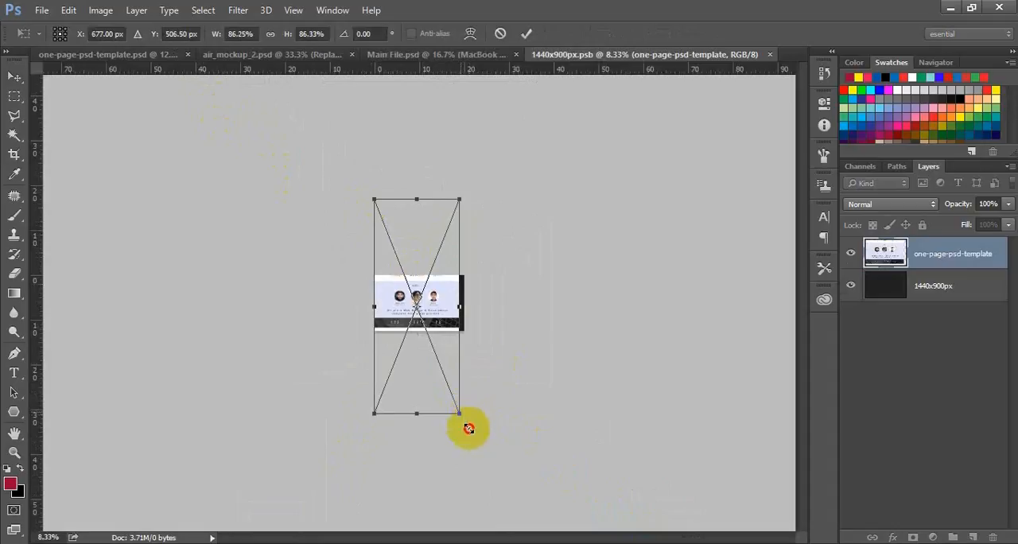
mouse_move(468, 429)
left_mouse_down()
mouse_move(464, 419)
mouse_move(467, 428)
left_mouse_up()
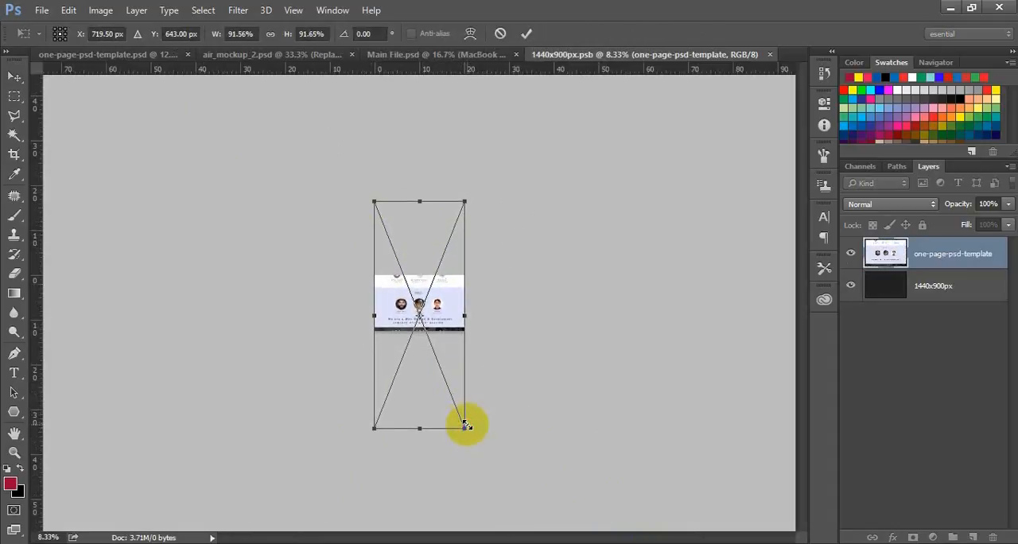
Move the page down until its top edge meets the canvas top, apply the placement, and save and close 1440x900px.psb.
key("shift+Down")
key("shift+Down")
key("shift+Down")
key("shift+Down")
key("shift+Down")
key("shift+Down")
key("shift+Down")
key("shift+Down")
key("shift+Down")
key("shift+Down")
key("shift+Down")
key("shift+Down")
key("shift+Down")
key("shift+Down")
key("shift+Down")
key("shift+Down")
key("shift+Down")
key("shift+Down")
key("shift+Down")
key("shift+Down")
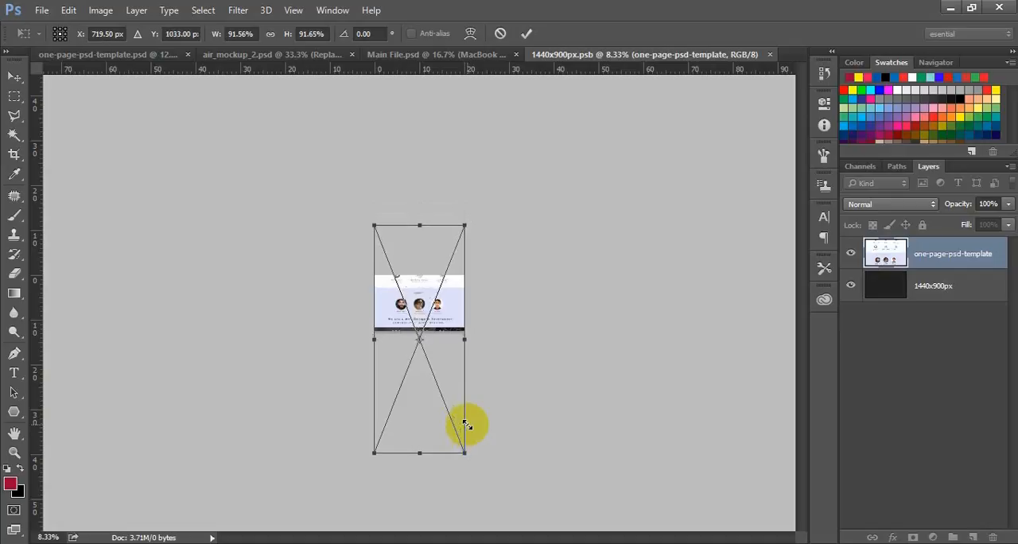
key("shift+Down")
key("shift+Down")
key("shift+Down")
key("shift+Down")
key("shift+Down")
key("shift+Down")
key("shift+Down")
key("shift+Down")
key("shift+Down")
key("shift+Down")
key("shift+Down")
key("shift+Down")
key("shift+Down")
key("shift+Down")
key("shift+Down")
key("shift+Down")
key("shift+Down")
key("shift+Down")
key("shift+Down")
key("shift+Down")
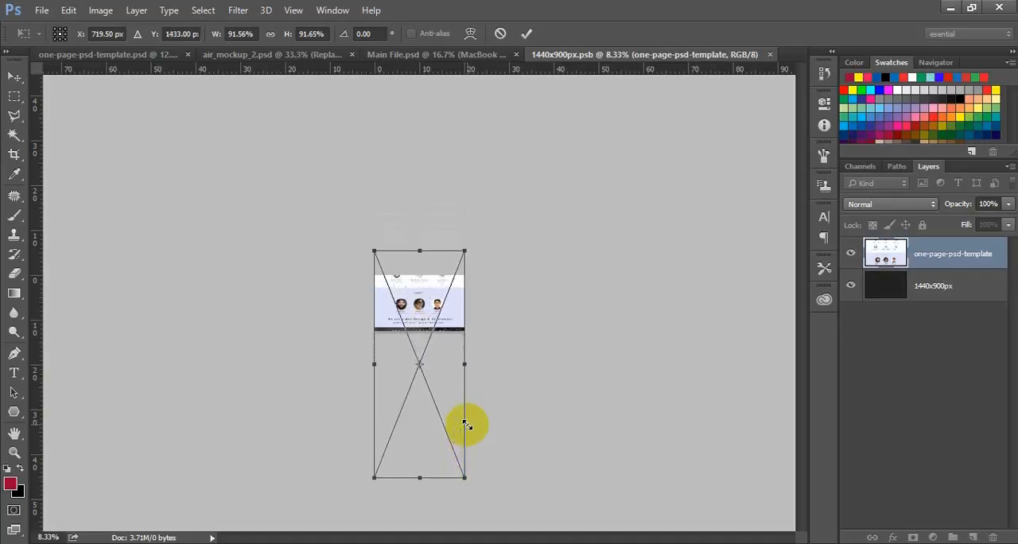
key("shift+Down")
key("shift+Down")
key("shift+Down")
key("shift+Down")
key("shift+Down")
key("shift+Down")
key("shift+Down")
key("shift+Down")
key("shift+Down")
key("shift+Down")
key("shift+Down")
key("shift+Down")
key("shift+Down")
key("shift+Down")
key("shift+Down")
key("shift+Down")
key("shift+Down")
key("shift+Down")
key("shift+Down")
key("shift+Down")
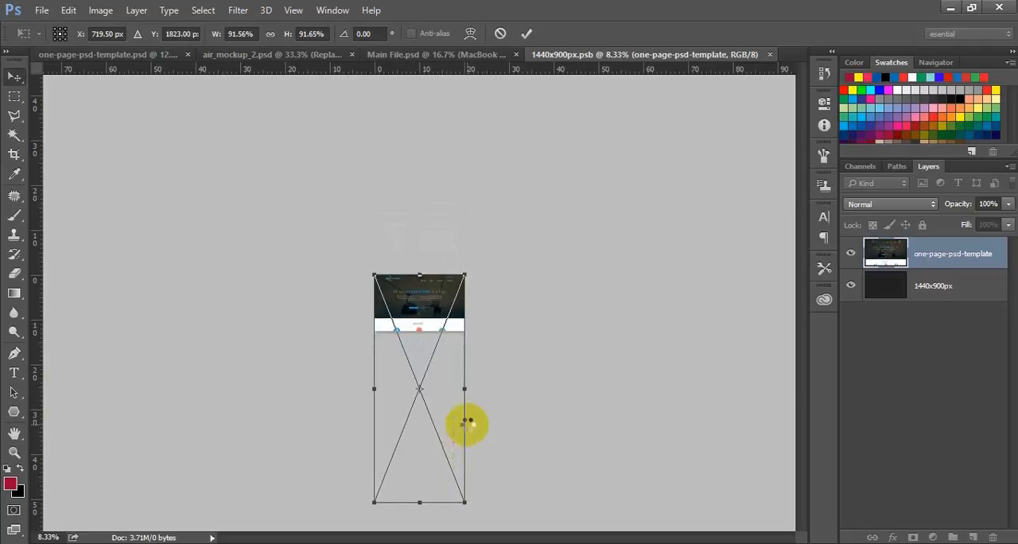
key("Return")
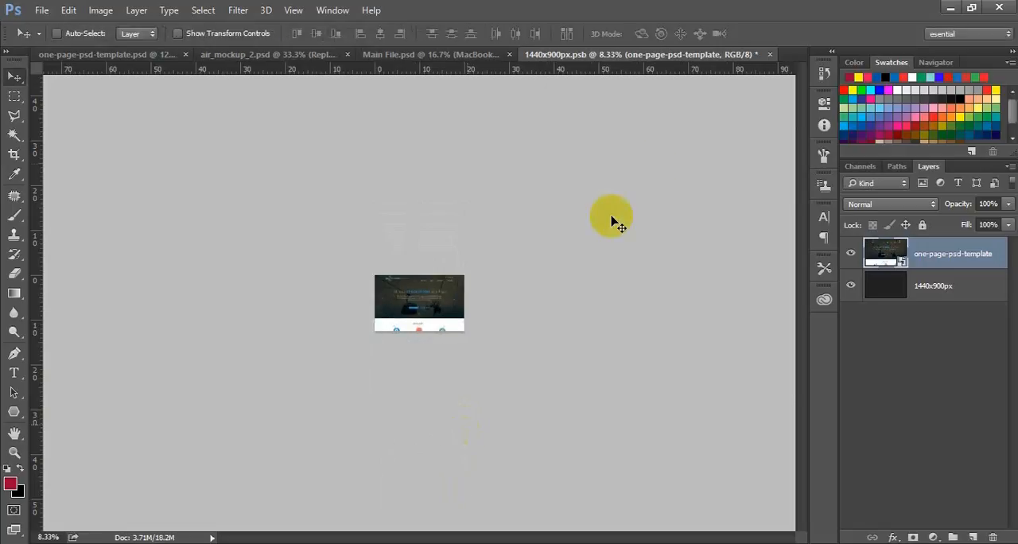
left_click(769, 55)
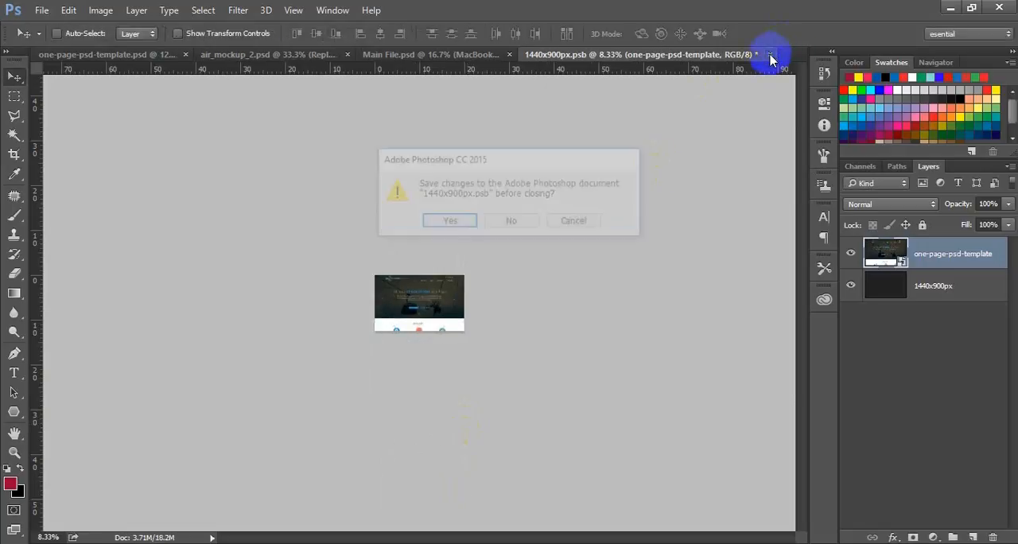
left_click(450, 223)
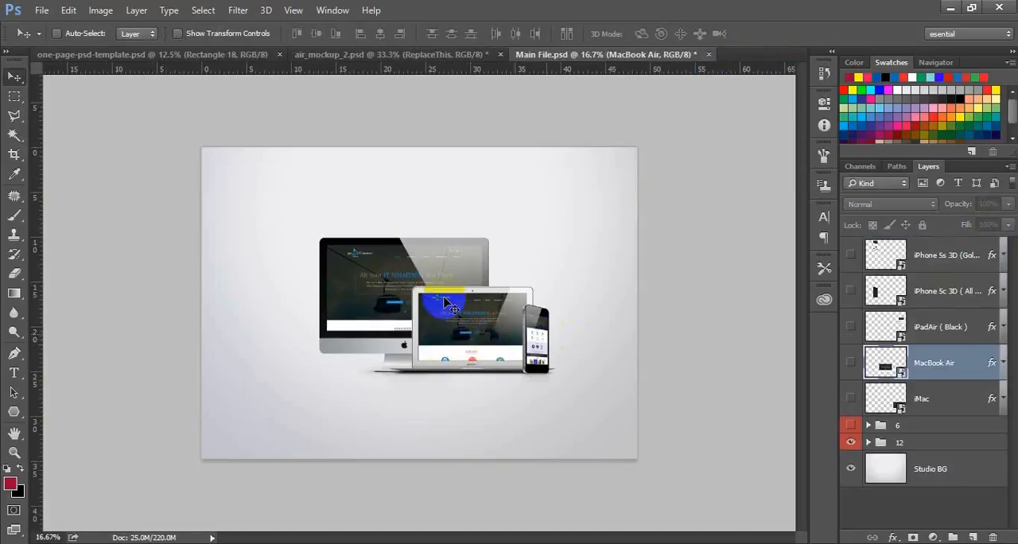
Save the finished Apple mockup as the JPEG Main File.jpg at maximum quality 12, one folder above Apple web page mockup.
left_click(42, 11)
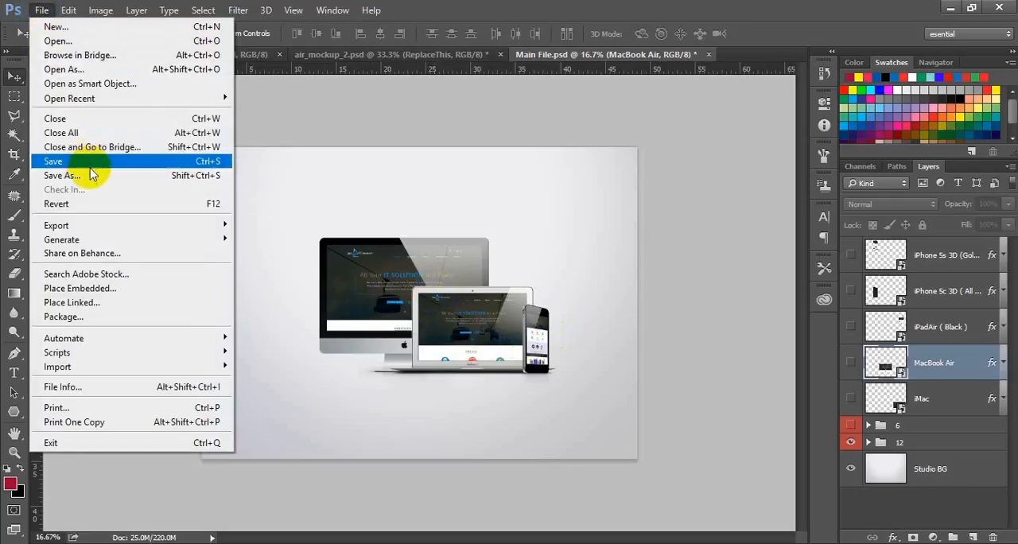
left_click(94, 177)
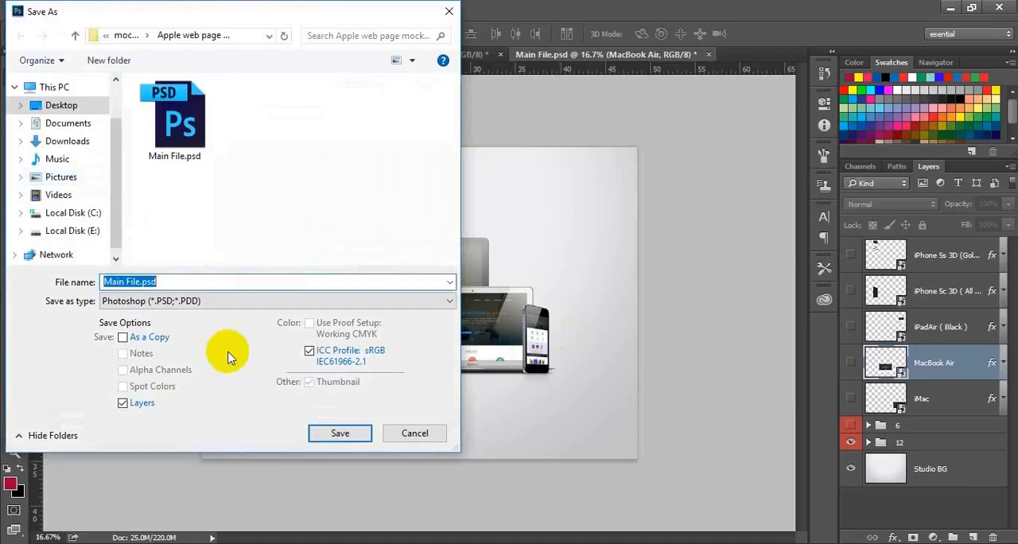
left_click(260, 303)
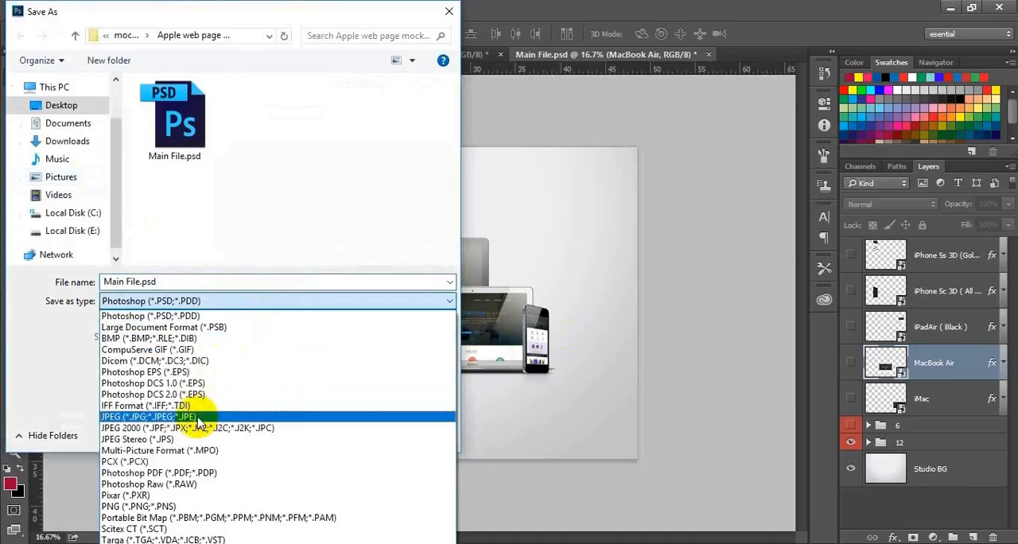
left_click(196, 419)
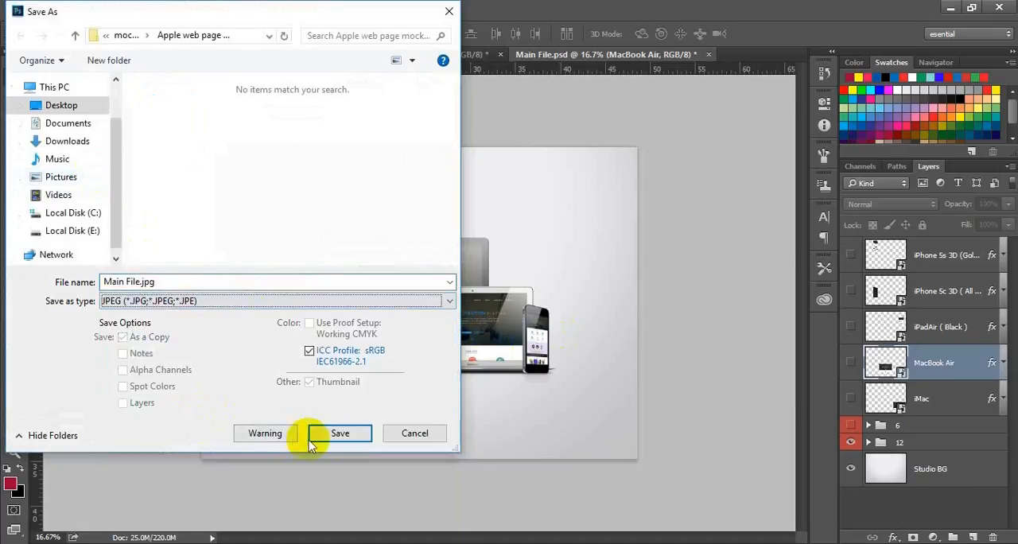
left_click(72, 36)
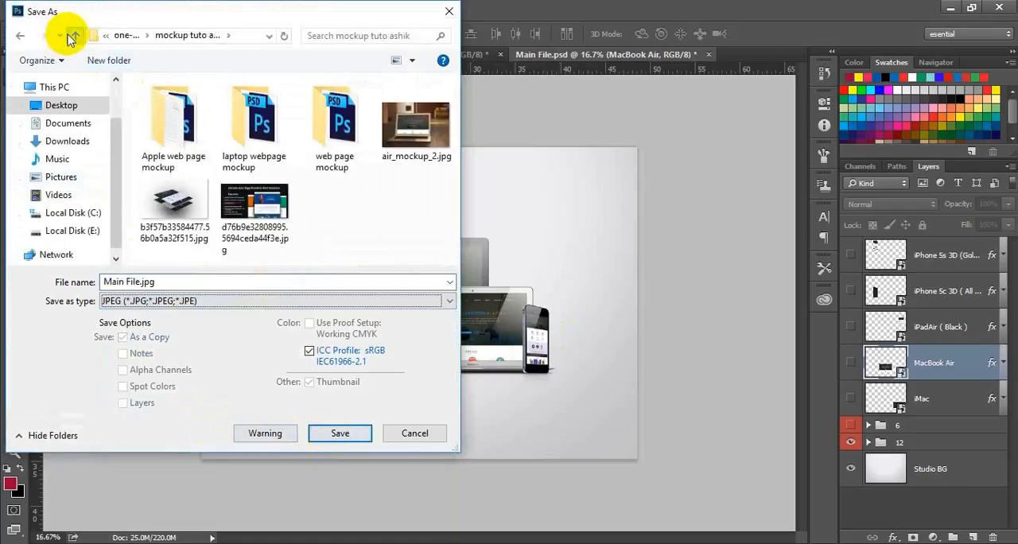
left_click(340, 434)
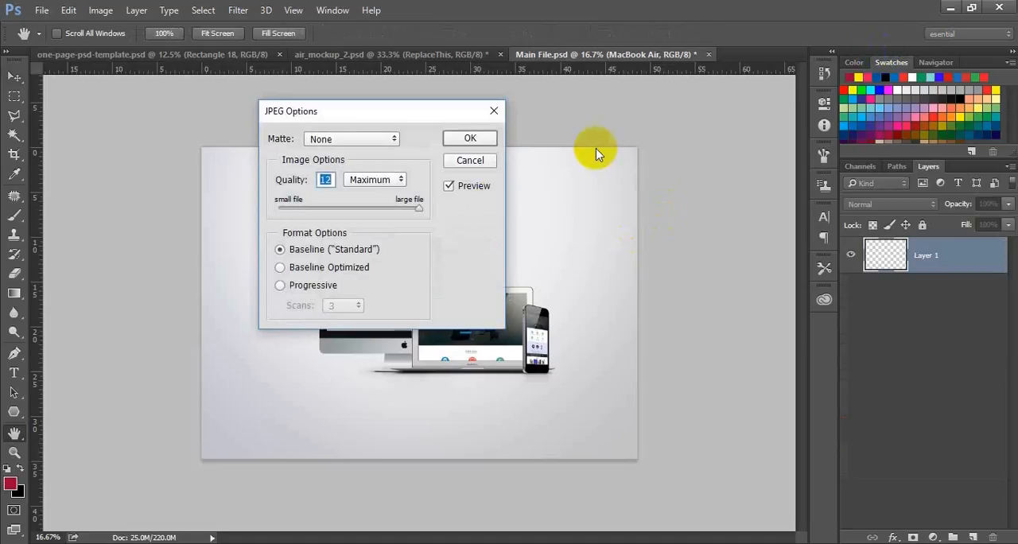
left_click(468, 140)
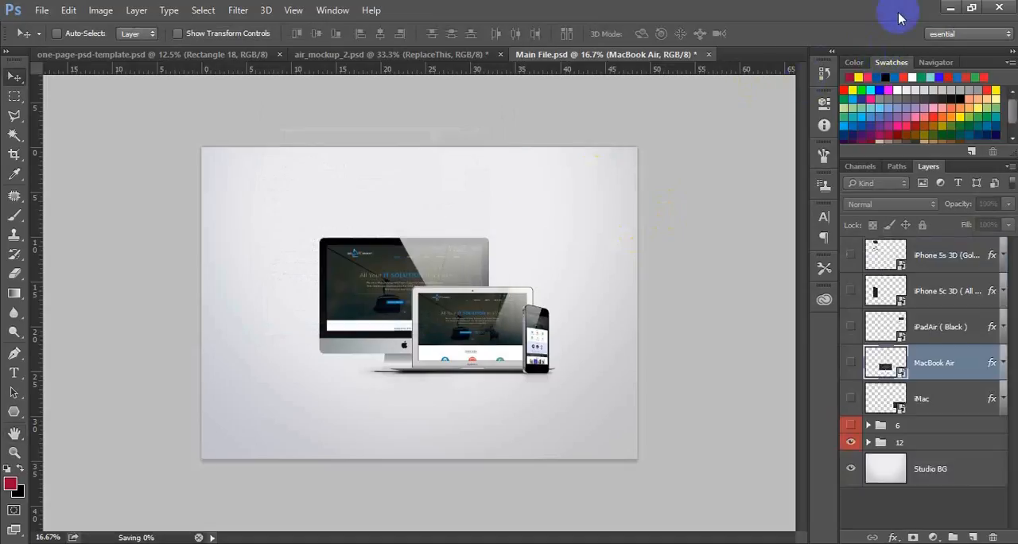
Switch to File Explorer, view the exported Main File.jpg from the mockup folder in Photos, and close it.
left_click(952, 8)
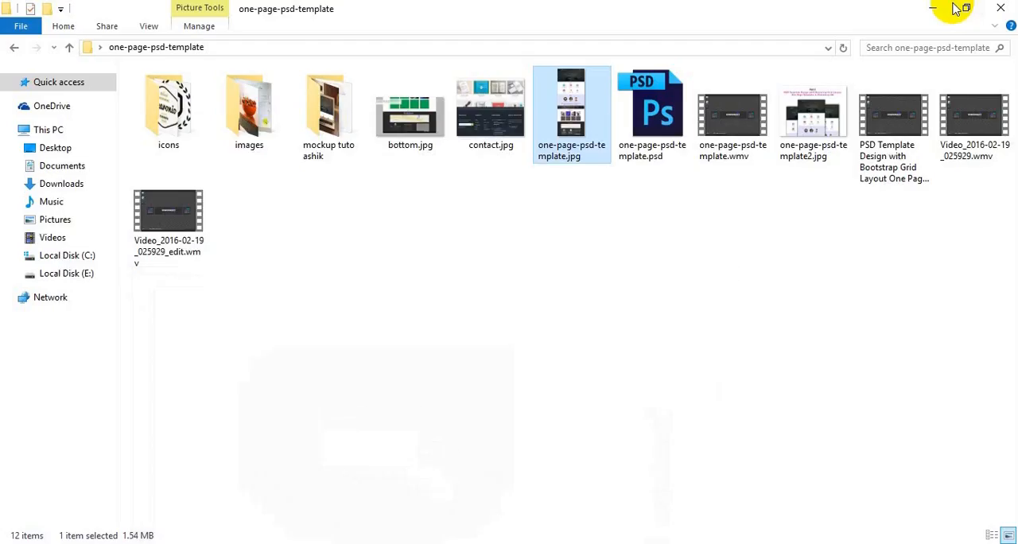
double_click(326, 119)
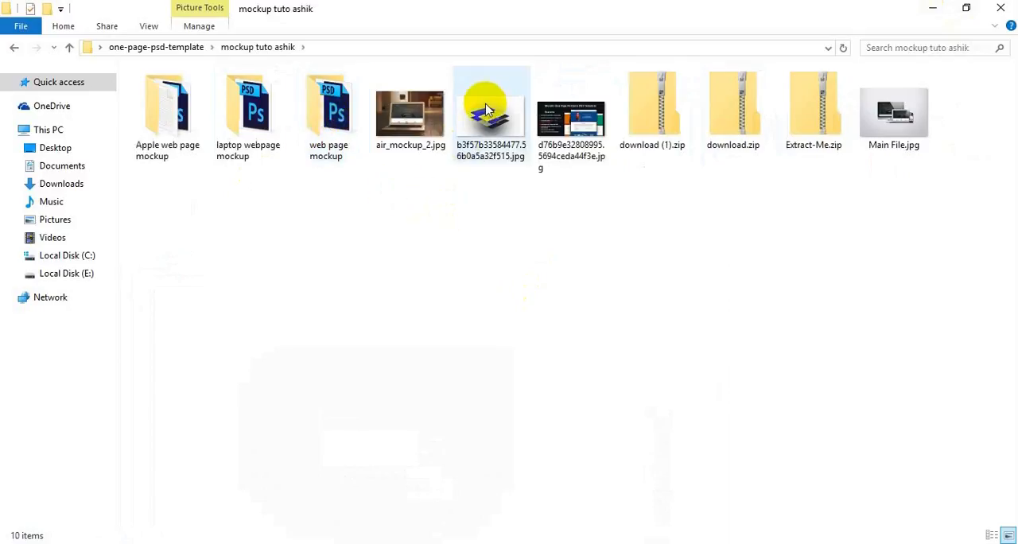
double_click(900, 137)
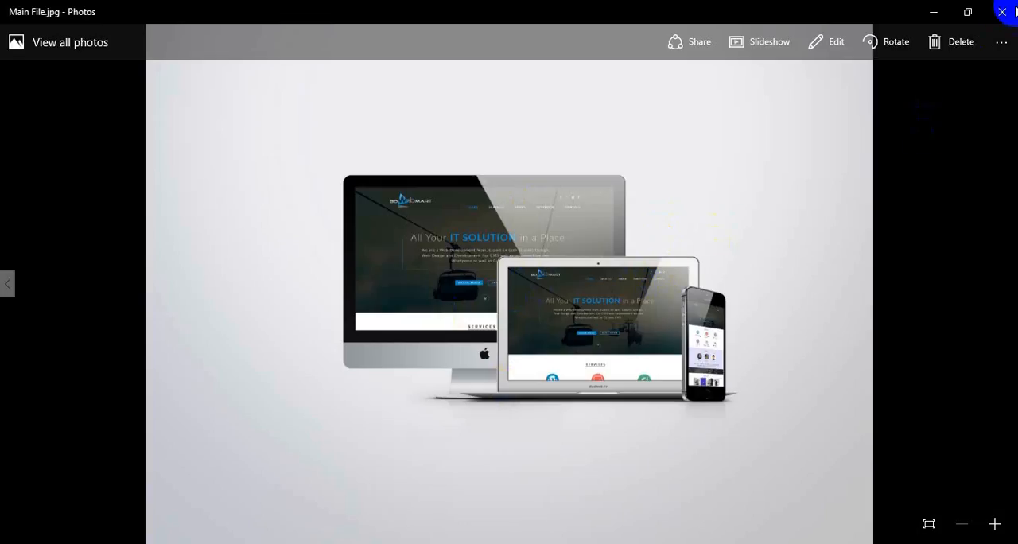
left_click(1002, 12)
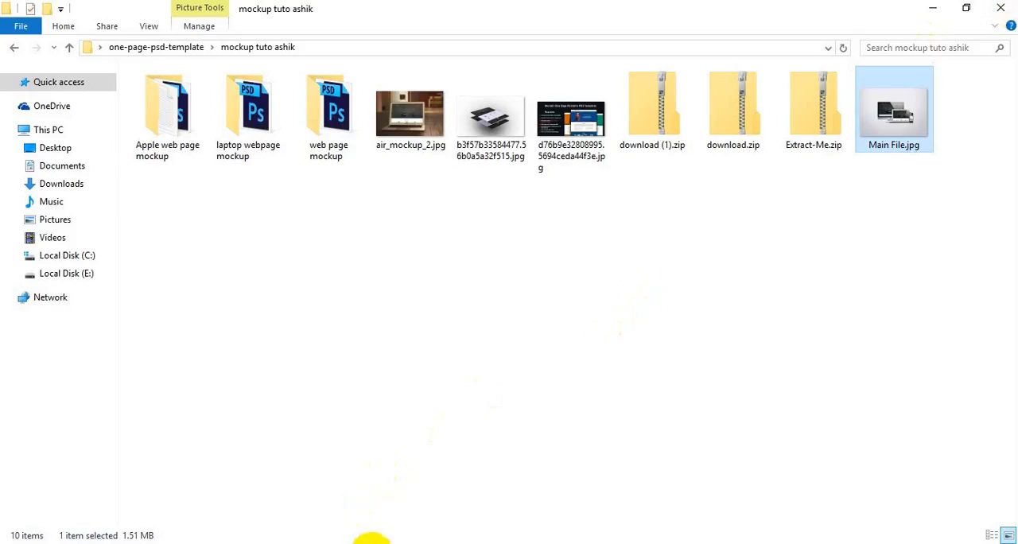
Bring up the open stacked-pages mockup and portfolio template images in Photos for reference, and close them.
mouse_move(372, 541)
left_click(247, 503)
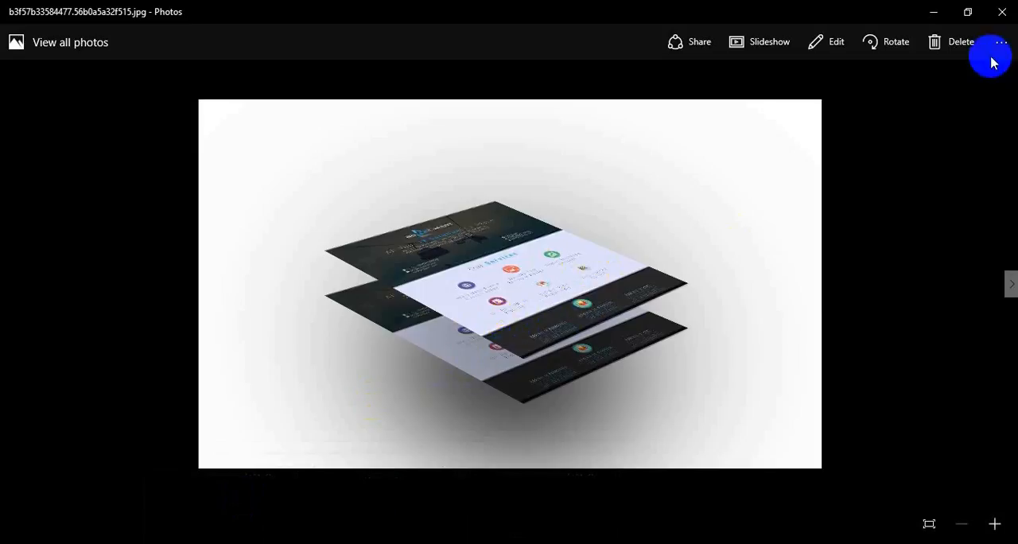
left_click(1002, 12)
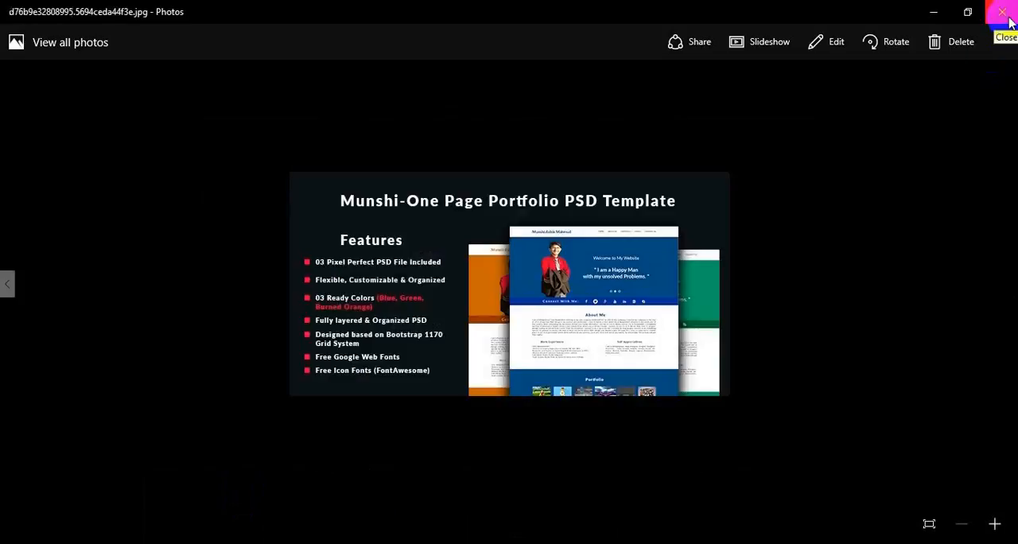
left_click(1005, 16)
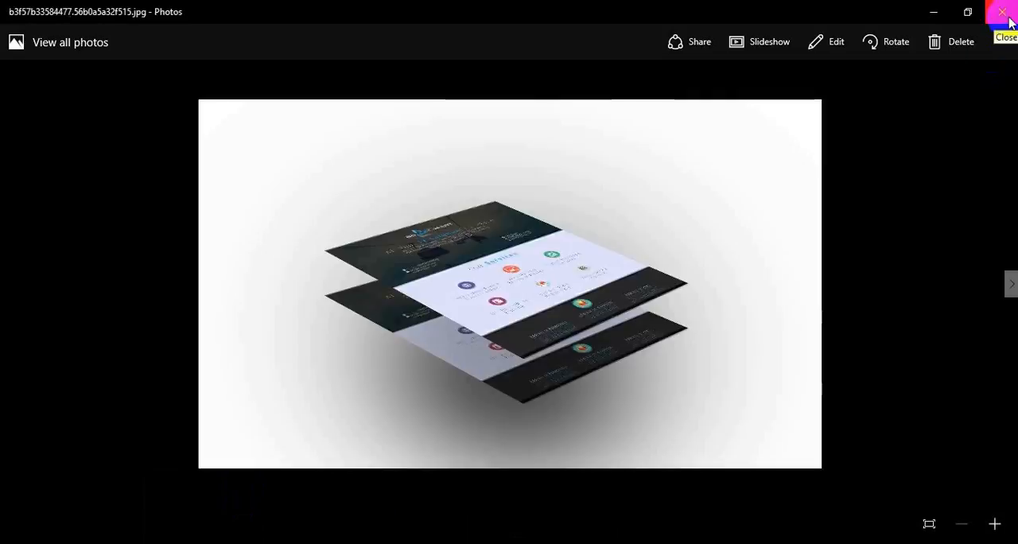
left_click(1007, 20)
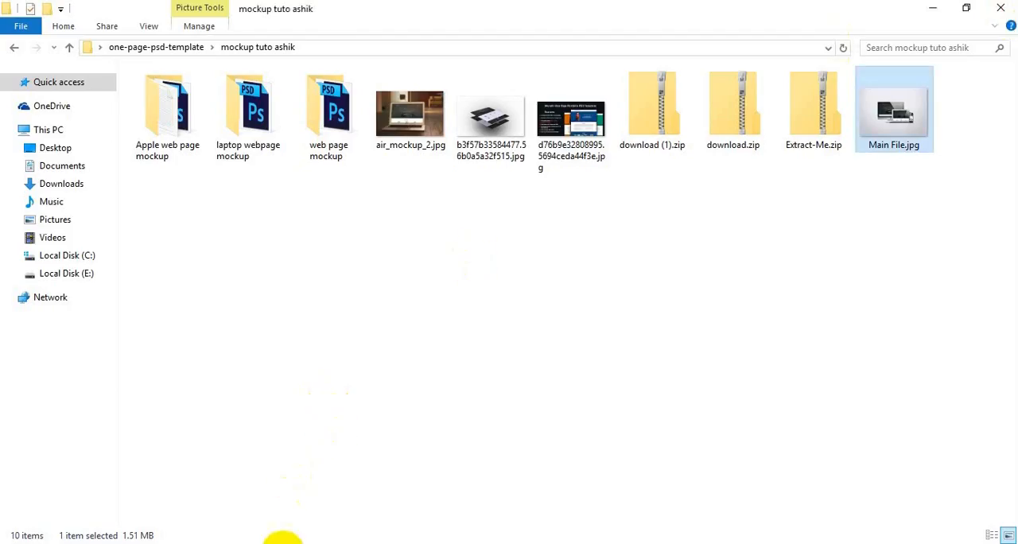
Return to Photoshop and create a new white RGB document of 3500 x 2100 pixels at 72 pixels/inch.
left_click(278, 541)
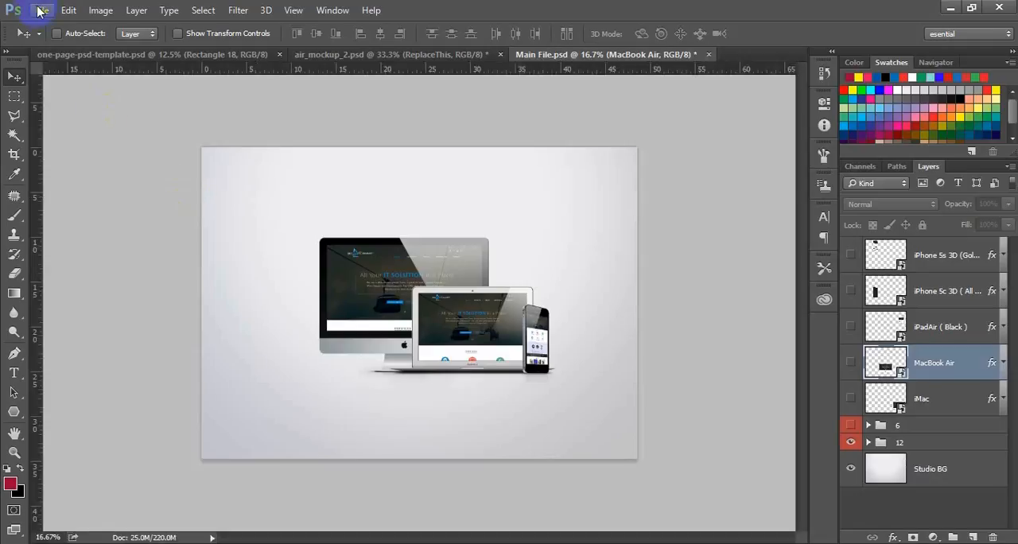
left_click(40, 11)
left_click(57, 28)
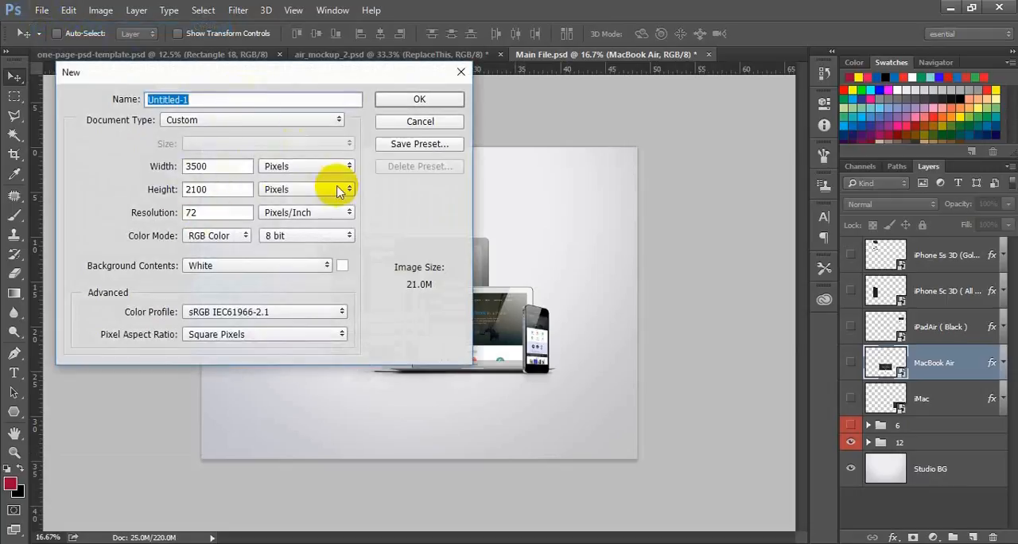
left_click(440, 102)
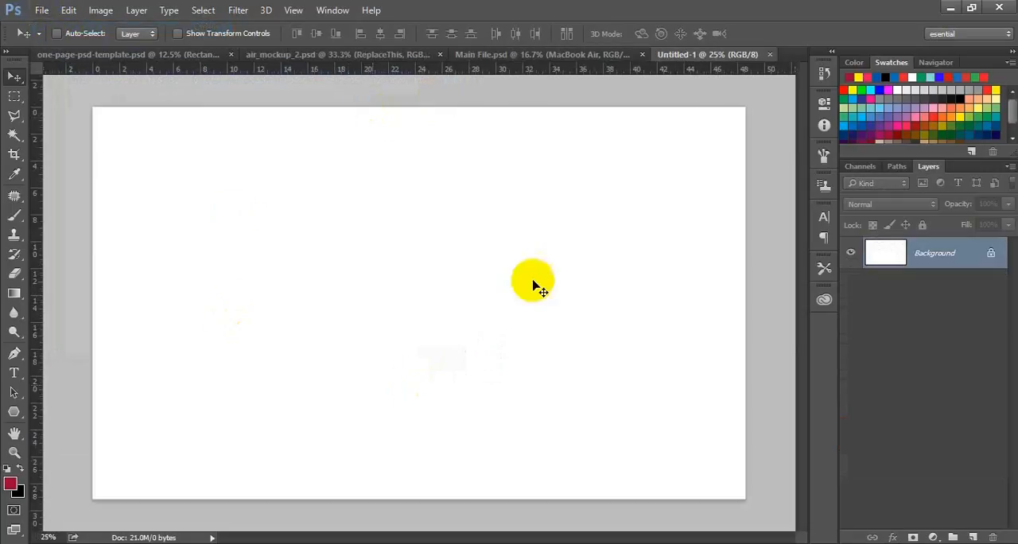
Place one-page-psd-template.jpg from the one-page-psd-template folder into the new blank document.
left_click(954, 8)
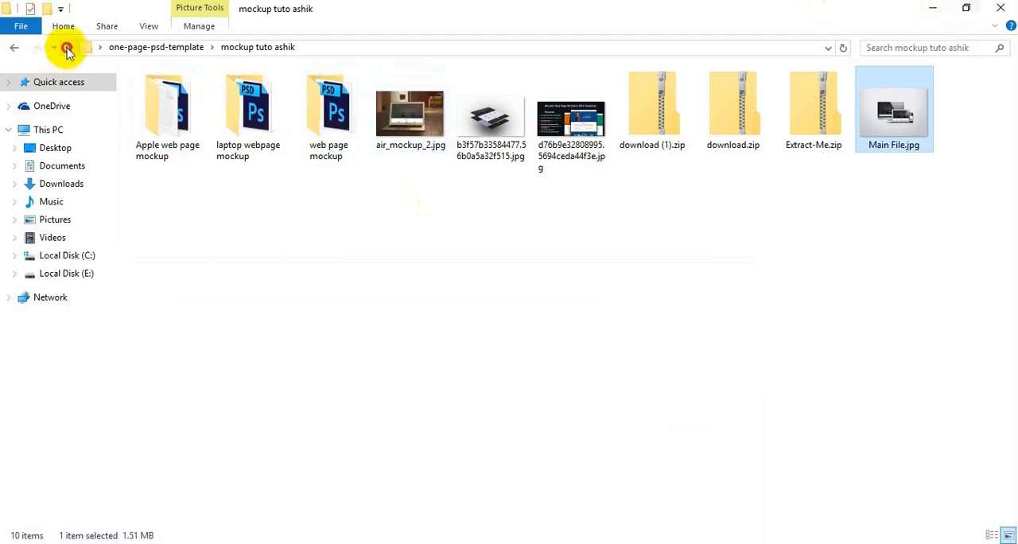
left_click(67, 49)
left_click(577, 124)
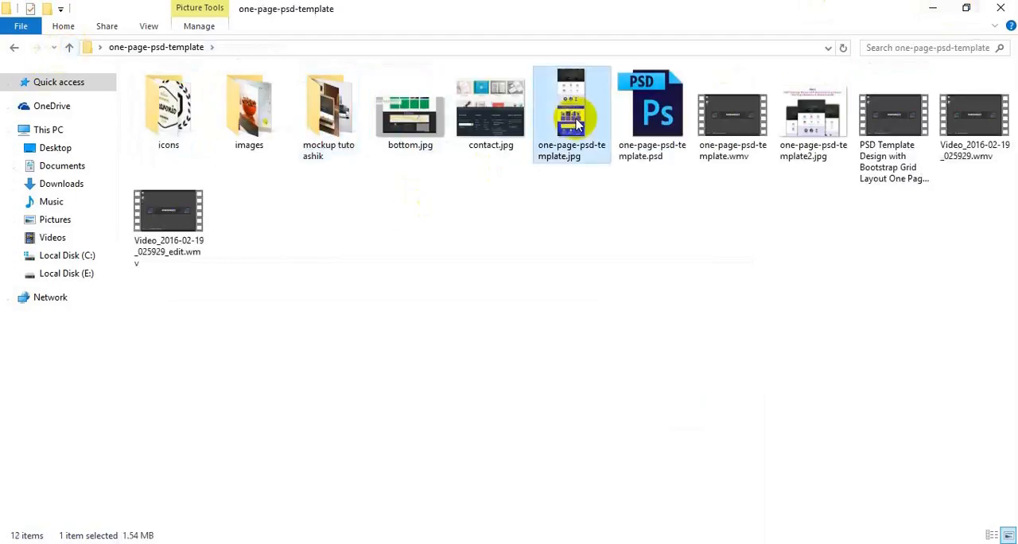
left_click_drag(578, 123, 381, 443)
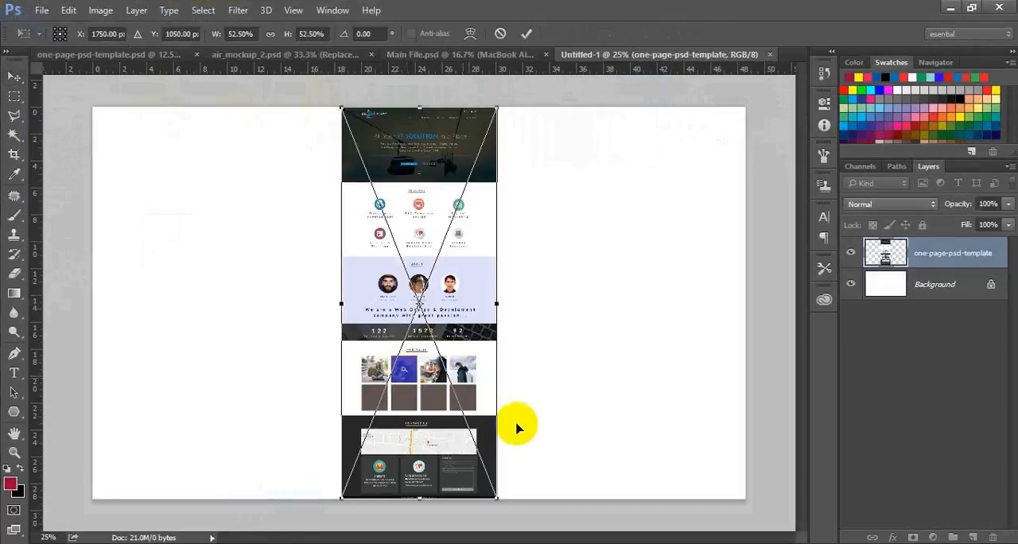
Rotate the placed page image to about -55° and reshape its corners with a Perspective transform so it lies flat diagonally.
left_click_drag(506, 512, 682, 357)
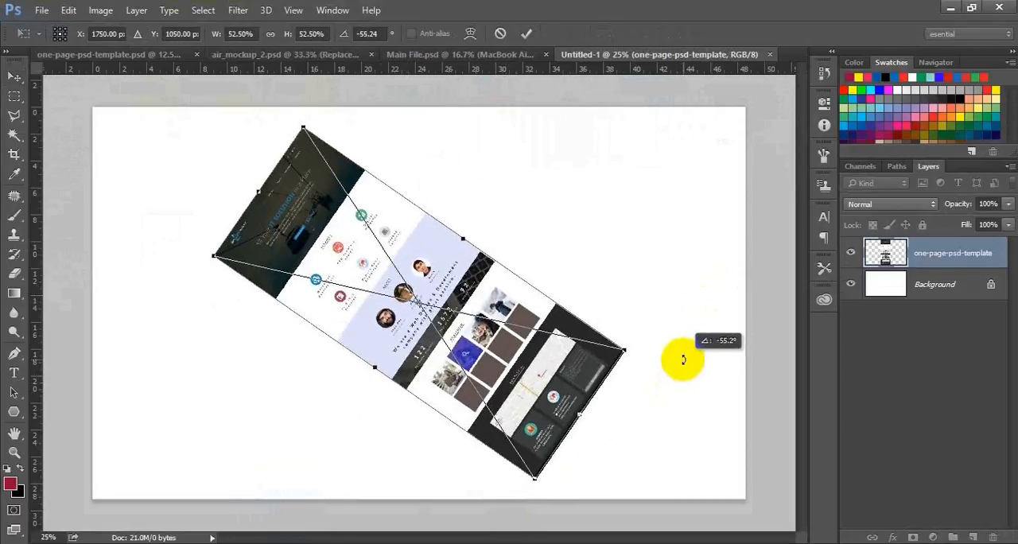
left_click(72, 10)
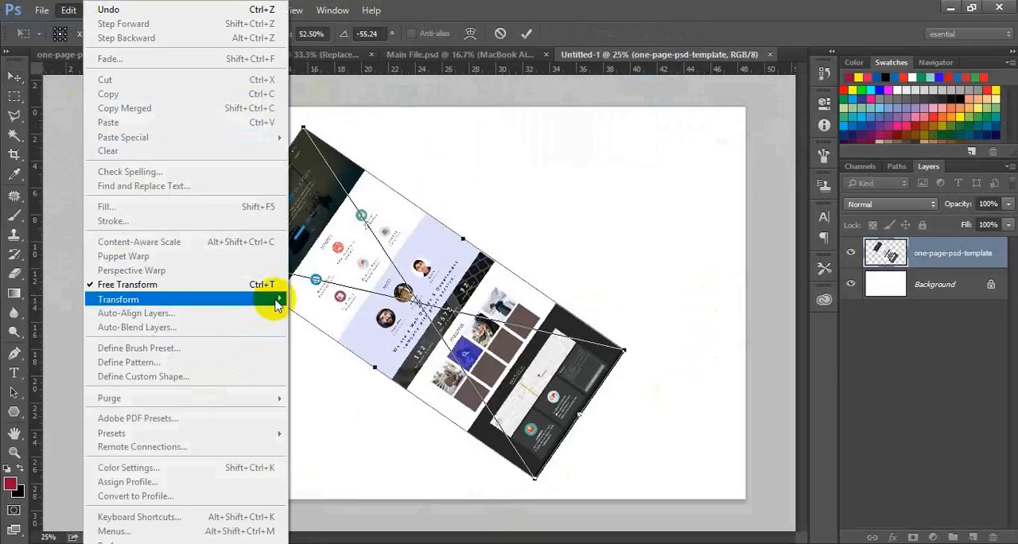
mouse_move(275, 299)
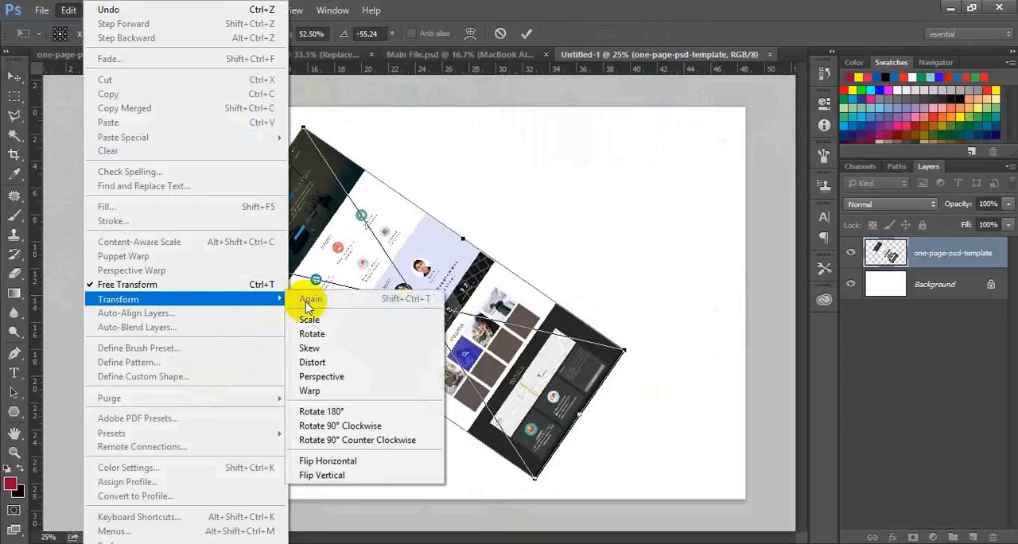
left_click(363, 383)
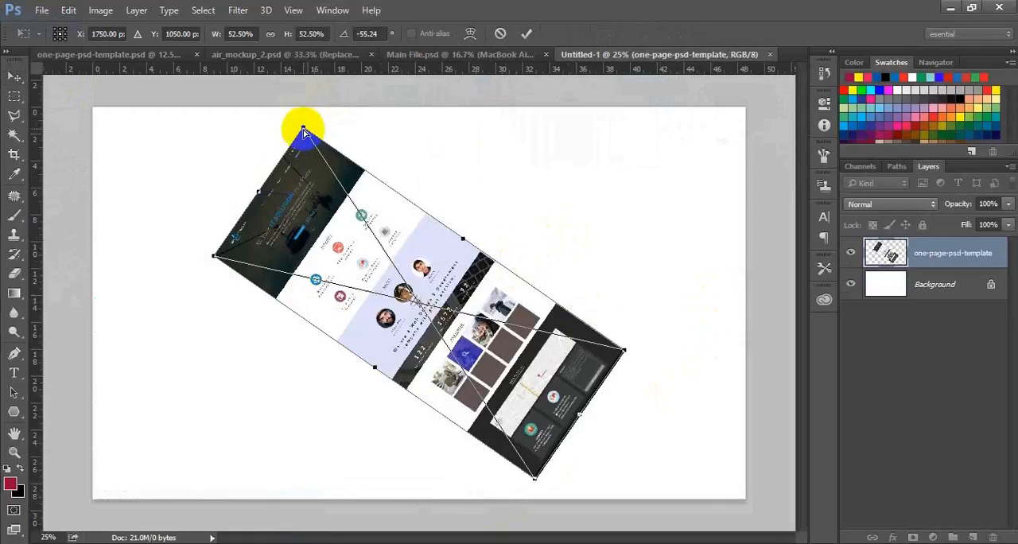
left_click_drag(303, 130, 332, 215)
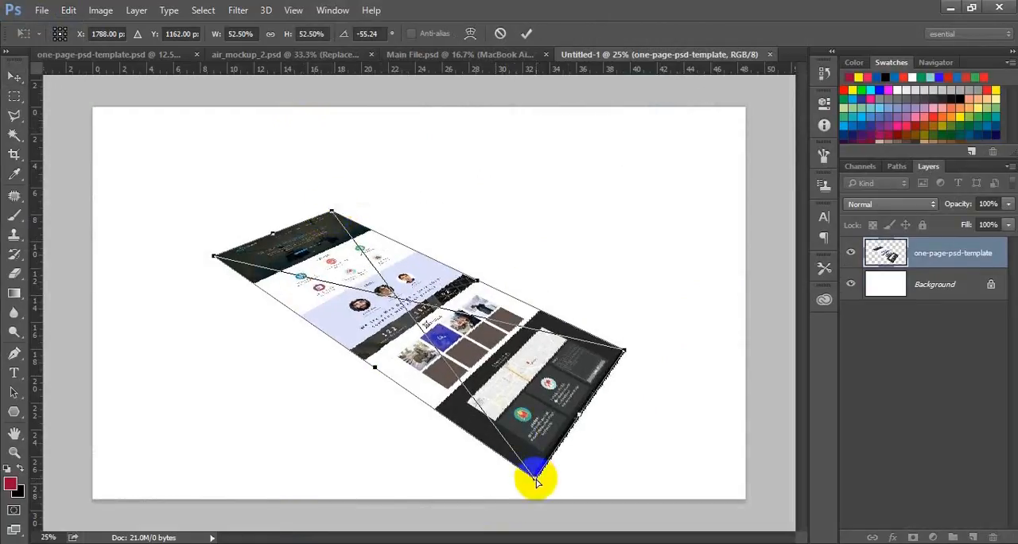
left_click_drag(536, 481, 507, 418)
left_click_drag(625, 353, 566, 337)
left_click_drag(507, 418, 474, 392)
left_click_drag(324, 209, 334, 213)
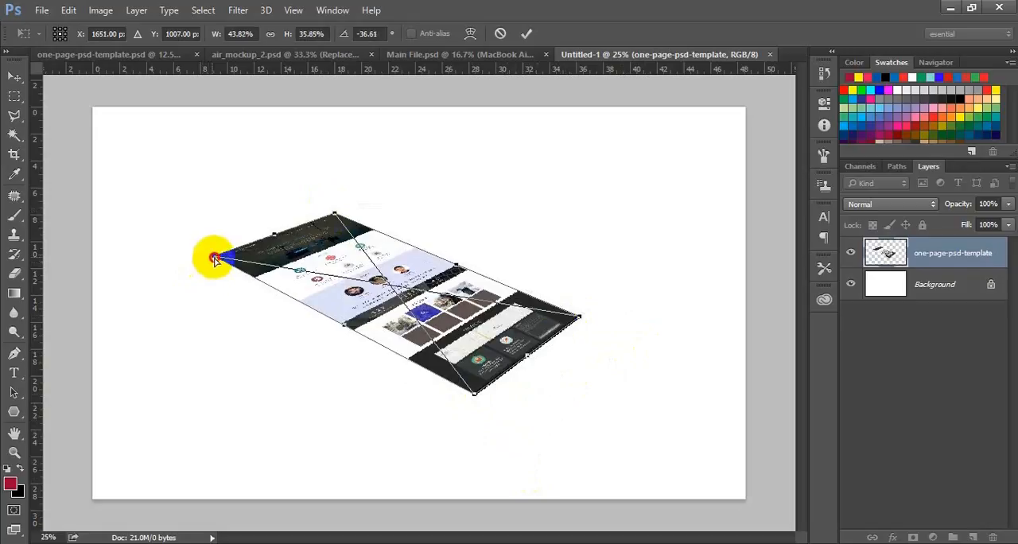
mouse_move(214, 259)
left_mouse_down()
mouse_move(224, 265)
mouse_move(220, 251)
left_mouse_up()
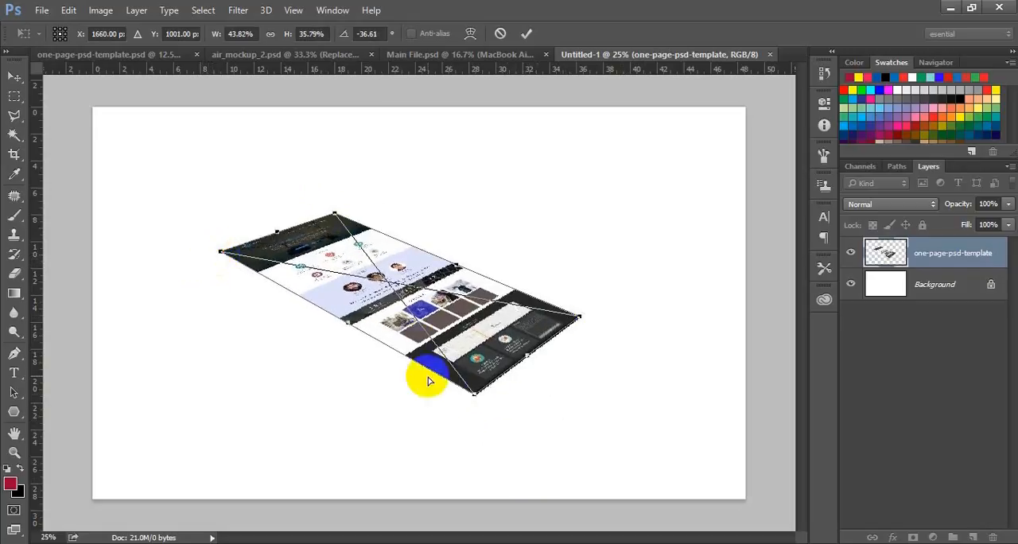
mouse_move(474, 398)
left_mouse_down()
mouse_move(467, 372)
mouse_move(455, 386)
mouse_move(468, 382)
left_mouse_up()
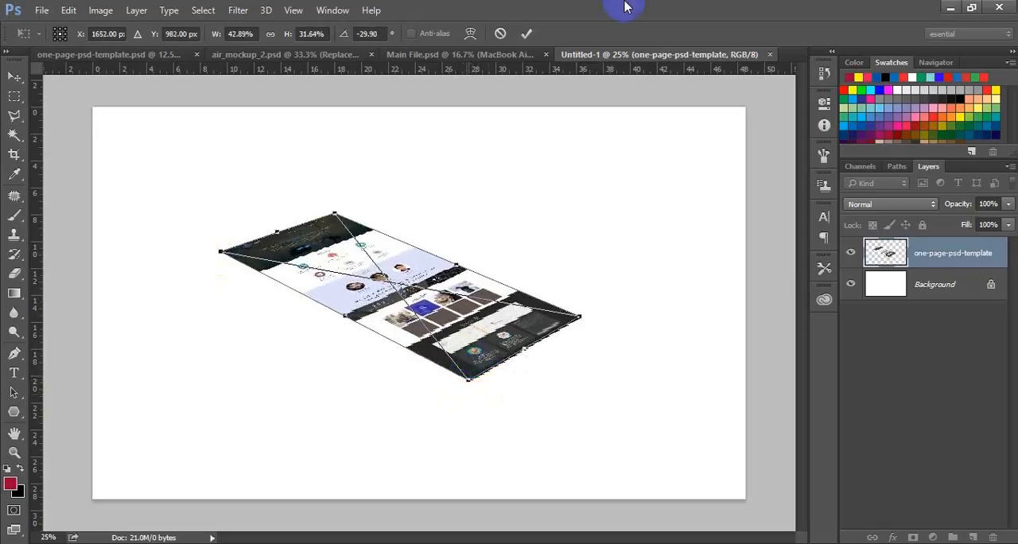
left_click(526, 33)
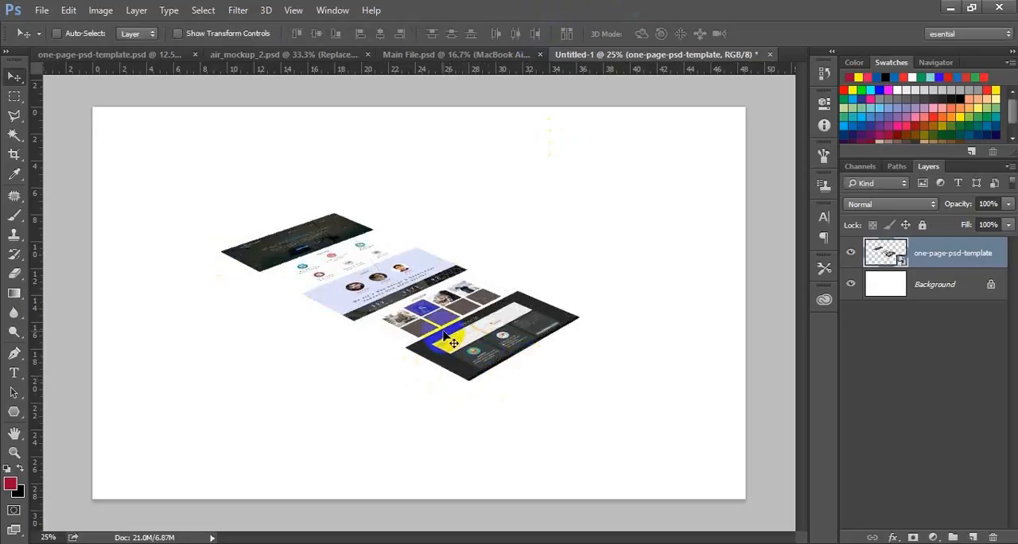
Nudge the tilted page image down and to the right, toward the middle of the canvas.
key("shift+Down")
key("shift+Down")
key("shift+Down")
key("shift+Down")
key("shift+Down")
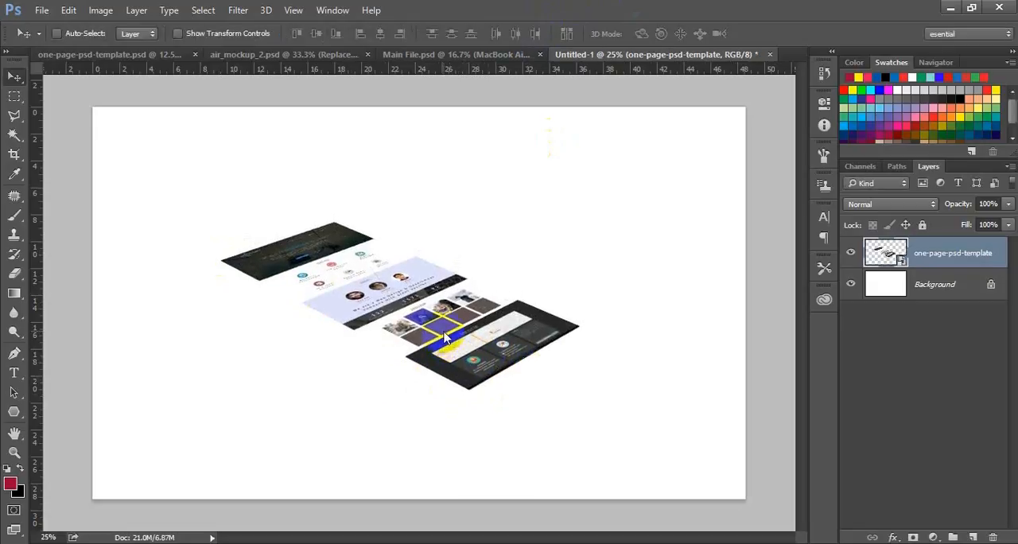
key("shift+Down")
key("shift+Down")
key("shift+Down")
key("shift+Down")
key("shift+Down")
key("shift+Down")
key("shift+Down")
key("shift+Down")
key("shift+Right")
key("shift+Right")
key("shift+Right")
key("shift+Right")
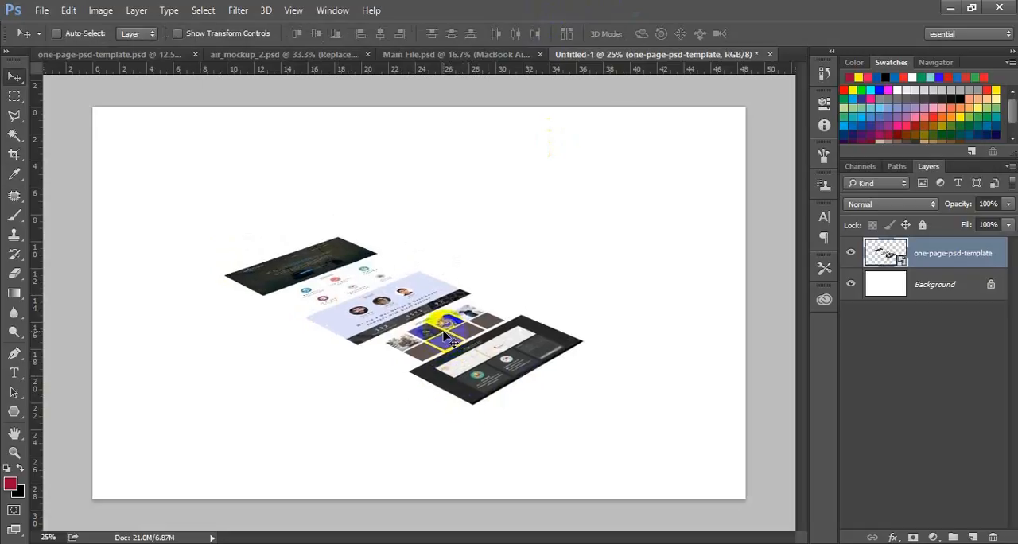
key("shift+Right")
key("shift+Right")
key("shift+Right")
key("shift+Right")
key("shift+Right")
key("shift+Right")
key("shift+Right")
key("shift+Right")
key("shift+Down")
key("shift+Down")
key("shift+Down")
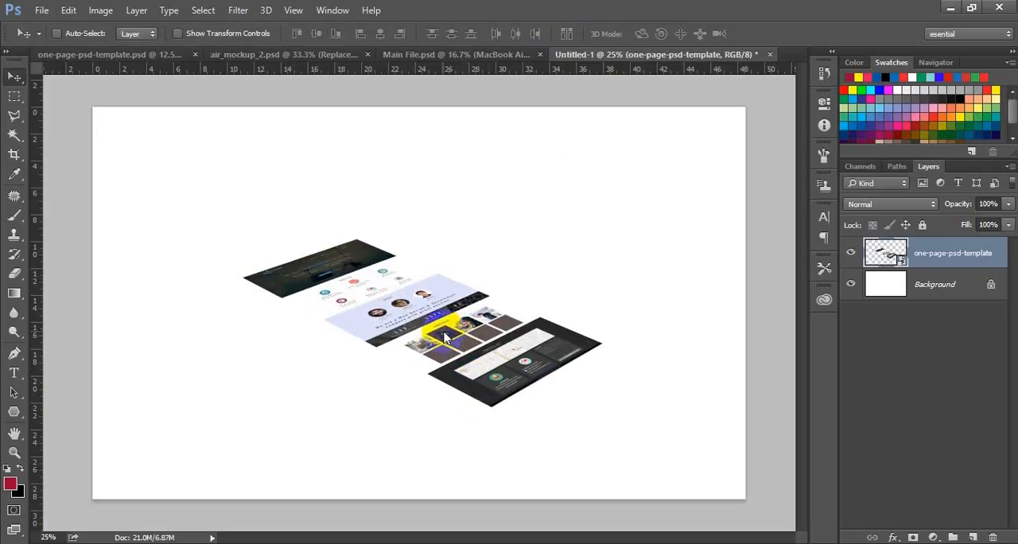
Fill the Background layer with a light blue radial gradient at 50% opacity, running from the canvas centre past its lower-left corner.
left_click(963, 295)
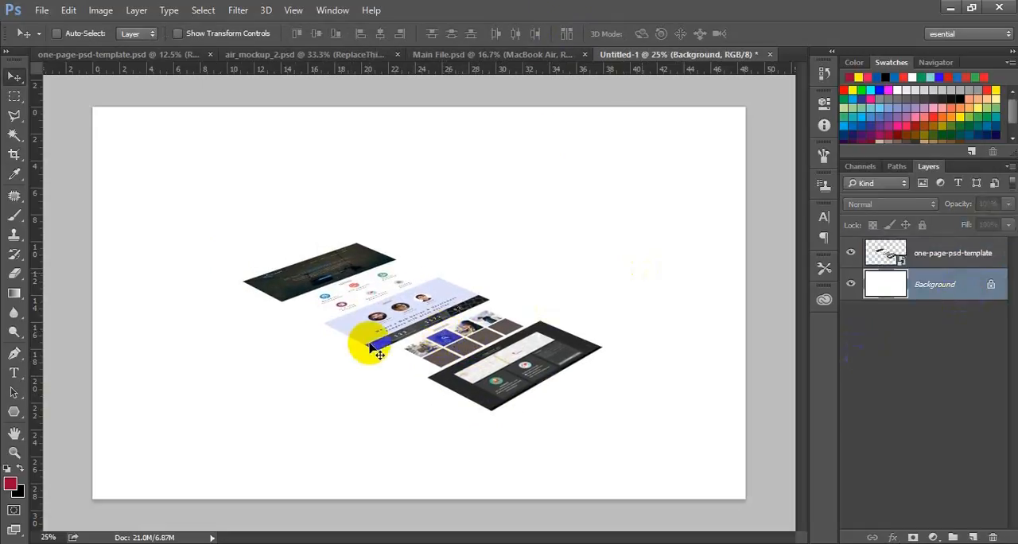
left_click(14, 294)
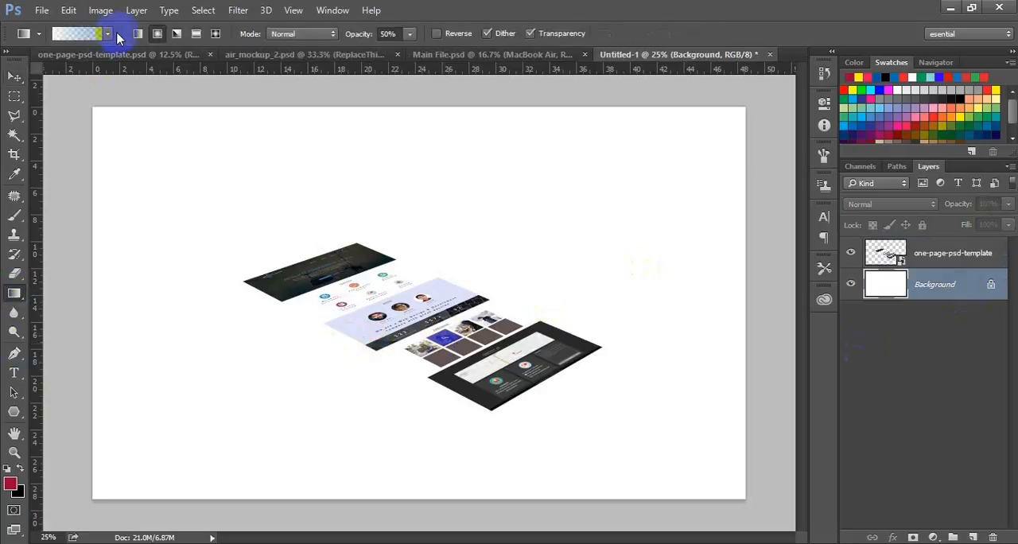
left_click(62, 55)
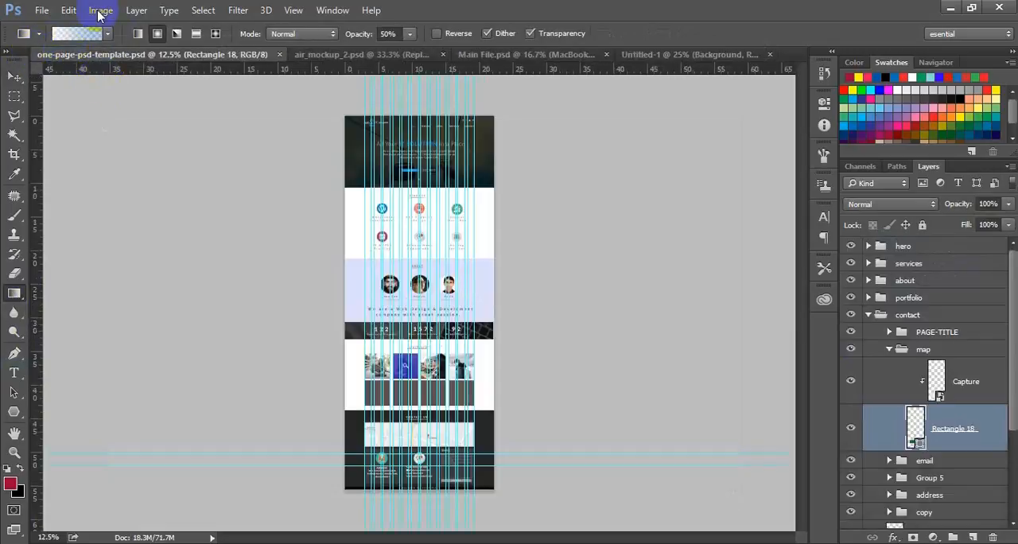
left_click(673, 54)
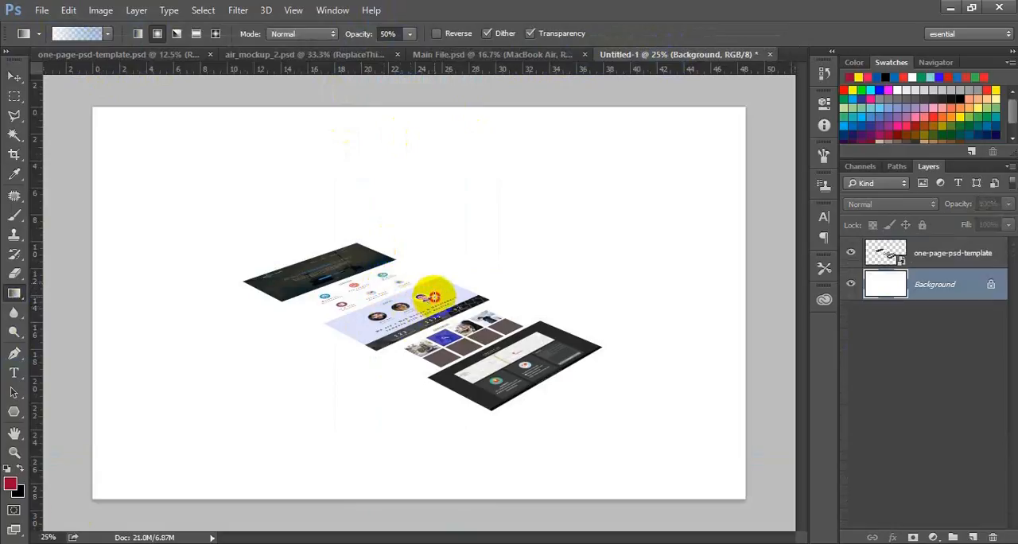
left_click_drag(430, 297, 60, 517)
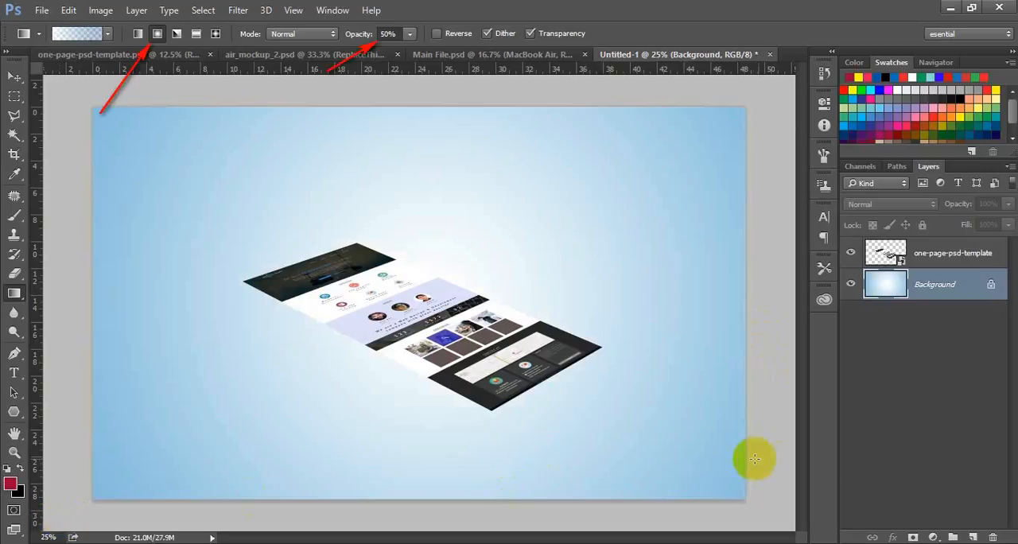
Add a drop shadow to the page image layer with distance 50 px, spread 48% and an enlarged size.
left_click(932, 261)
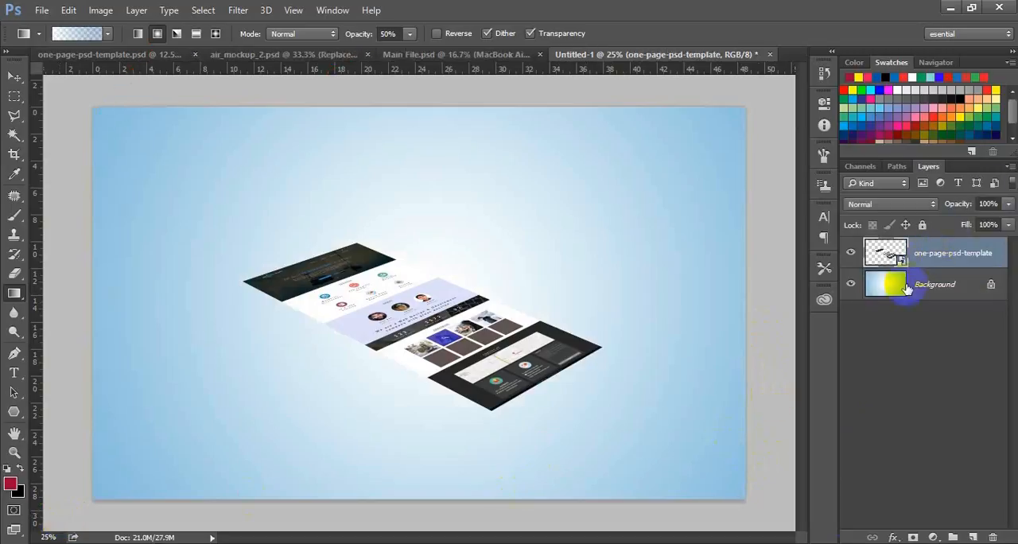
left_click(894, 538)
left_click(909, 527)
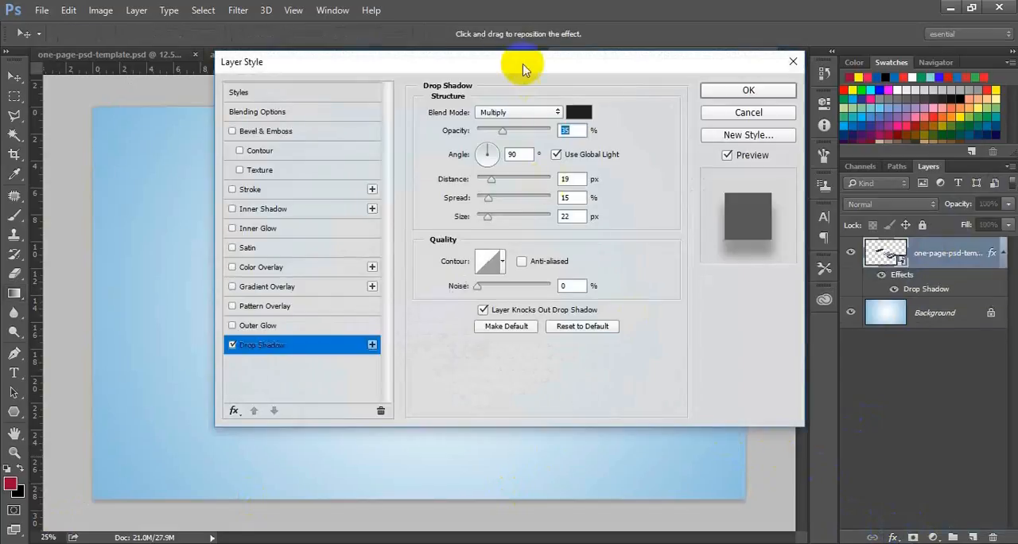
left_click_drag(523, 58, 762, 85)
left_click_drag(738, 209, 746, 240)
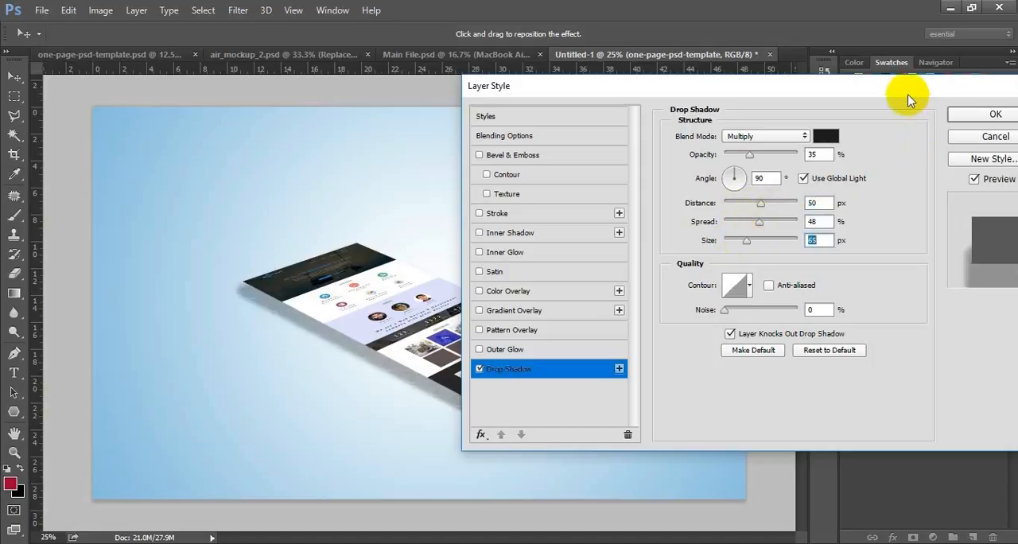
left_click_drag(912, 98, 762, 110)
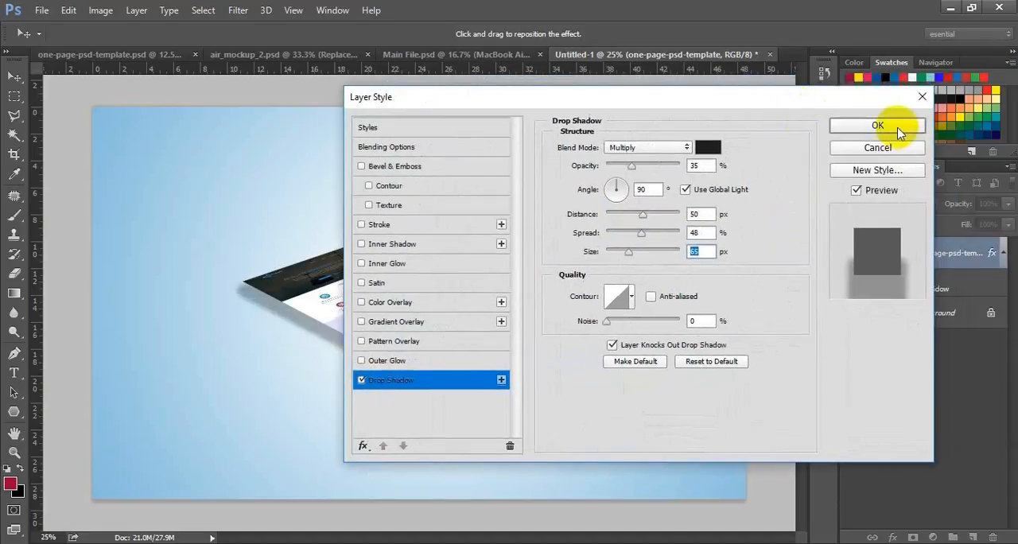
left_click(902, 125)
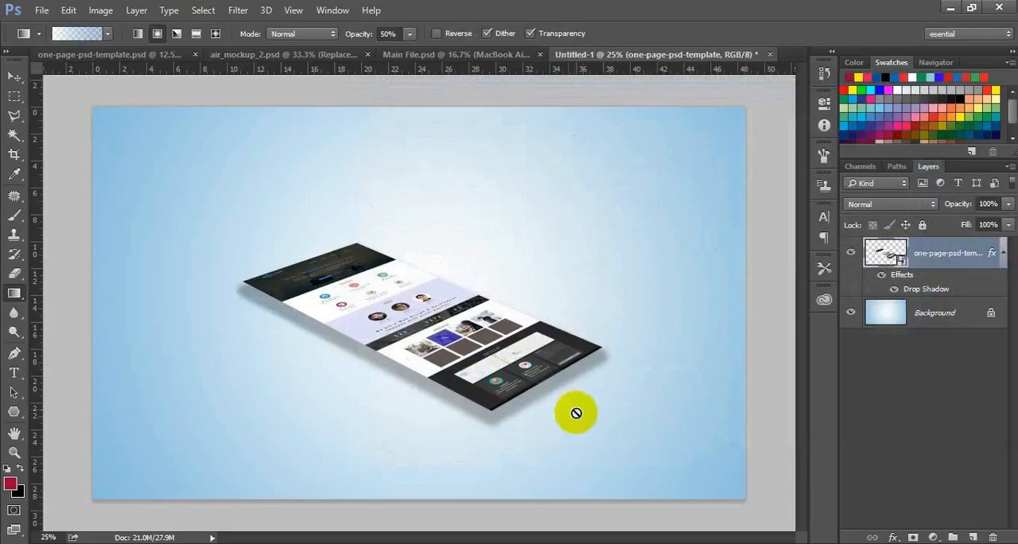
Duplicate the shadowed page layer and shift the copy straight up so it floats above the original as a second tier.
key("ctrl+j")
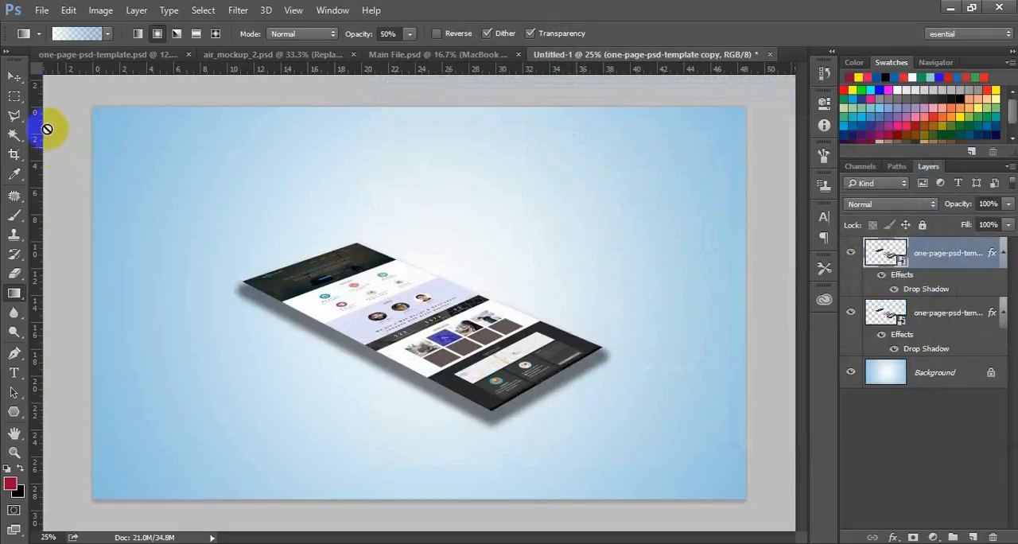
left_click(15, 77)
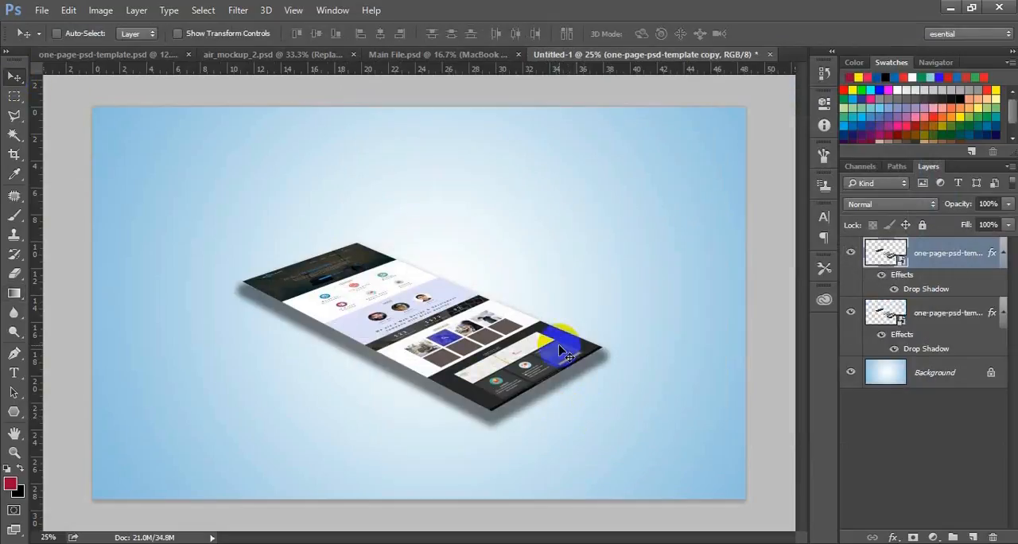
left_click_drag(561, 361, 561, 352)
key("shift+Up")
key("shift+Up")
key("shift+Up")
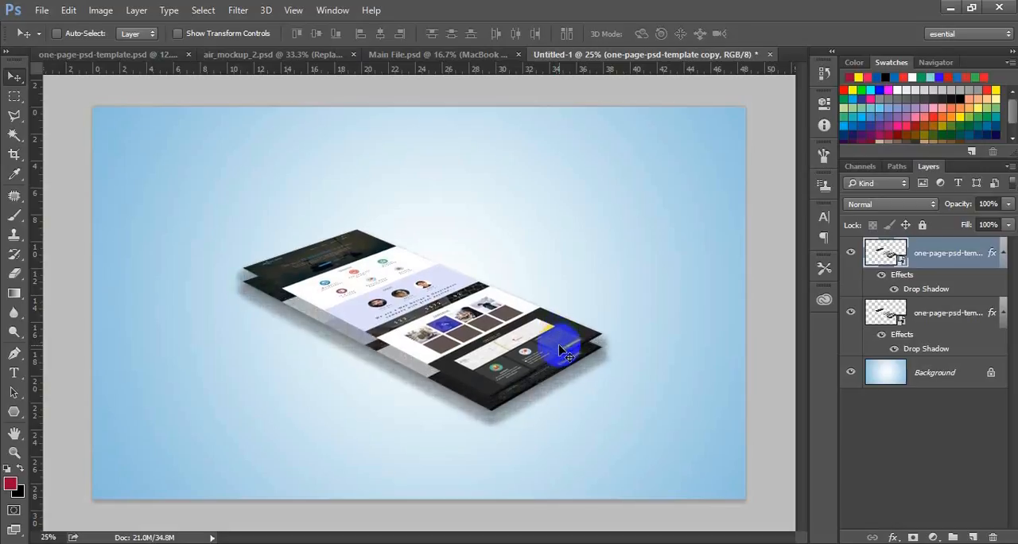
key("shift+Up")
key("shift+Up")
key("shift+Up")
key("shift+Up")
key("shift+Up")
key("shift+Up")
key("shift+Up")
key("shift+Up")
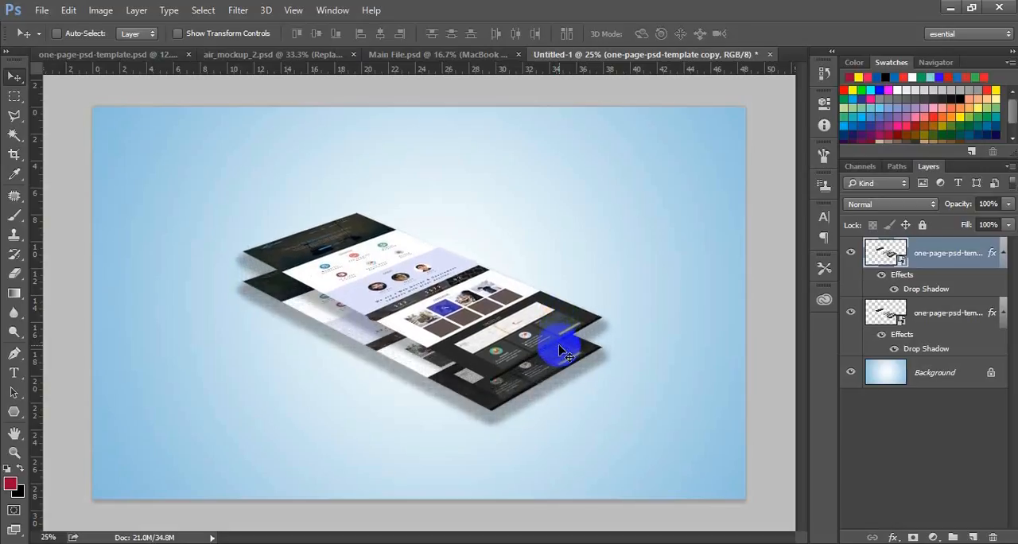
key("shift+Up")
key("shift+Up")
key("shift+Up")
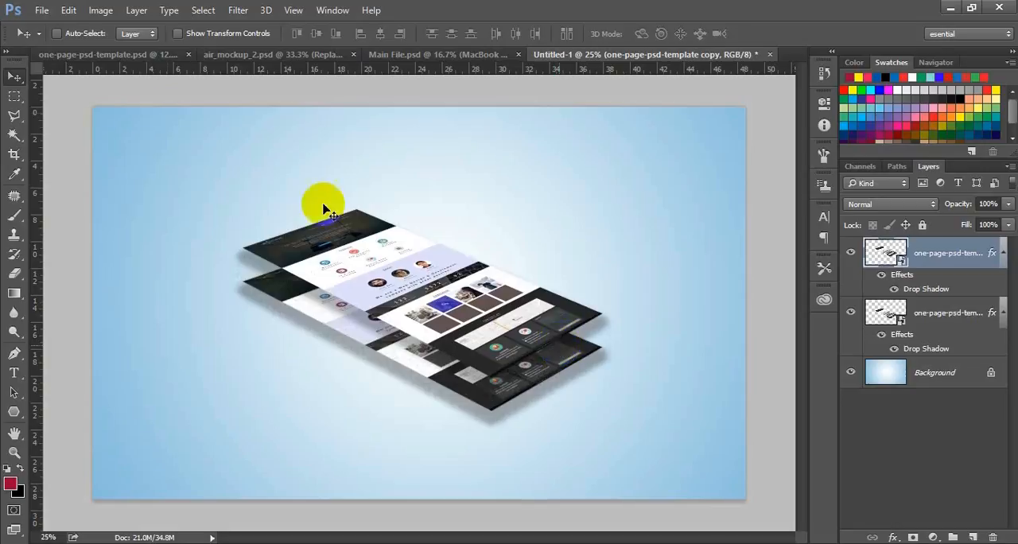
Export the stacked mockup for web as Untitled-1.jpg, JPEG High at quality 60, into the mockup folder inside one-page-psd-template.
left_click(42, 12)
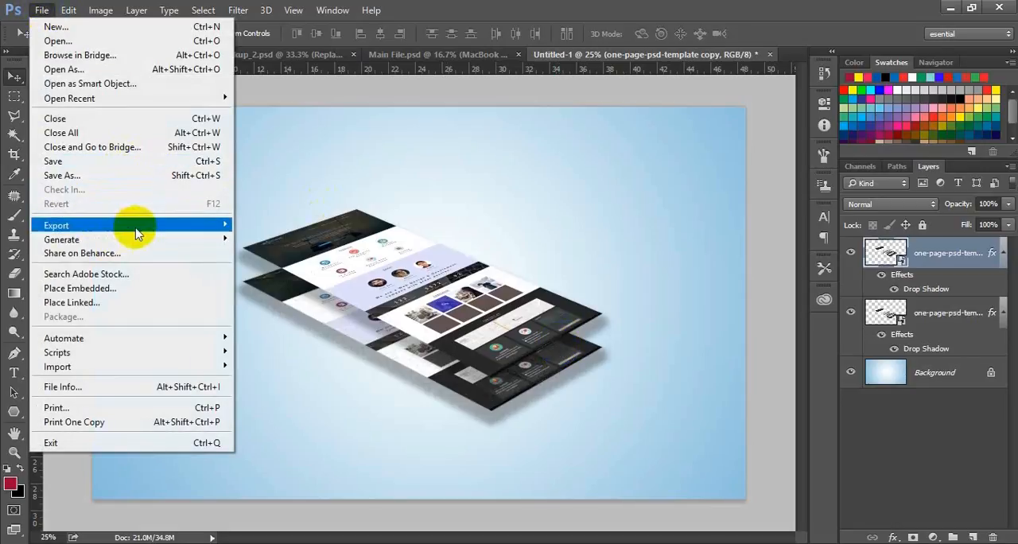
mouse_move(136, 228)
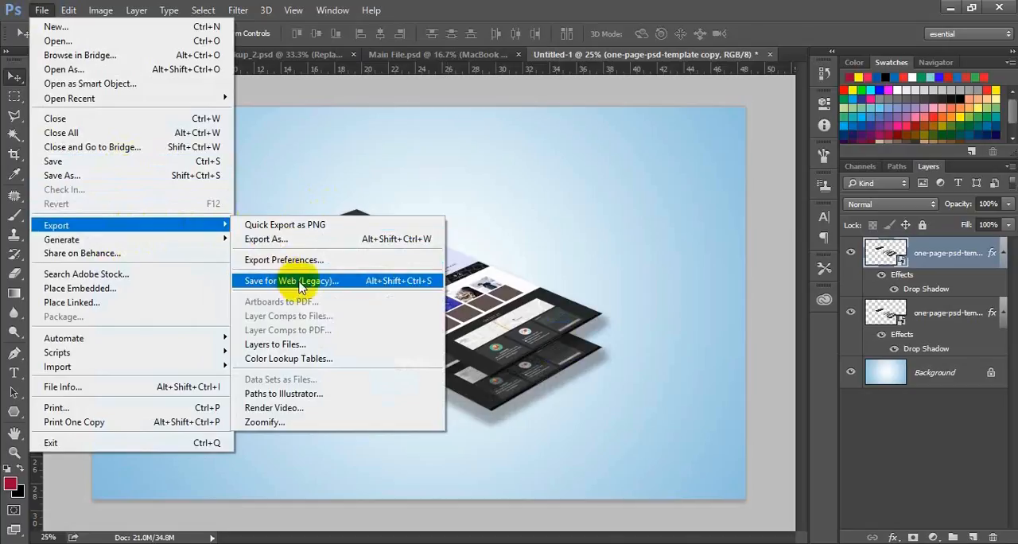
left_click(293, 282)
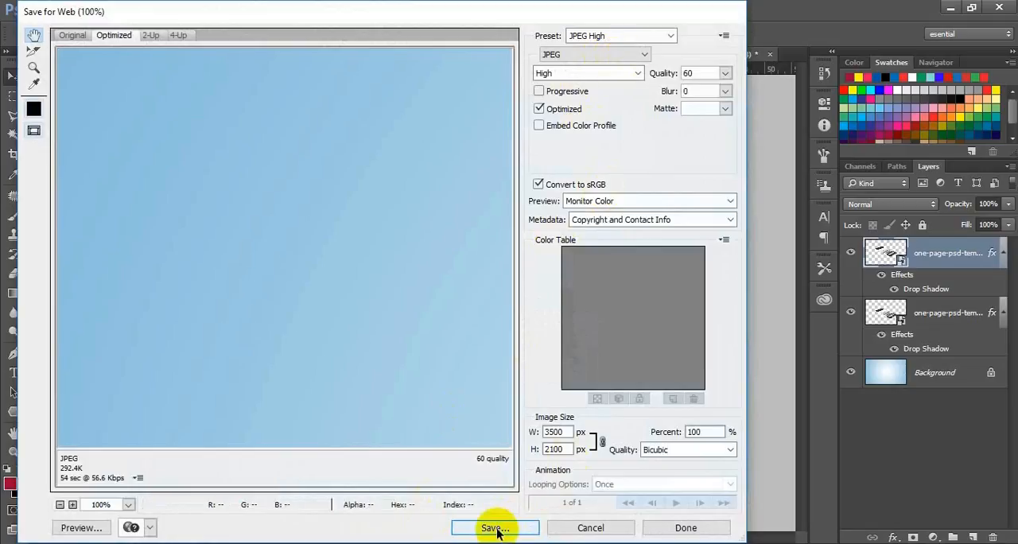
left_click(497, 530)
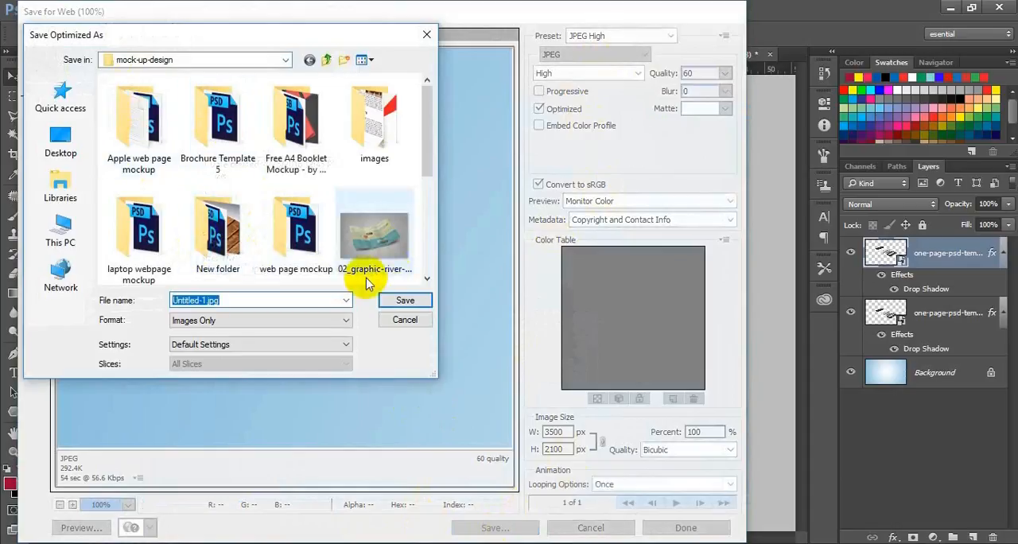
left_click(65, 233)
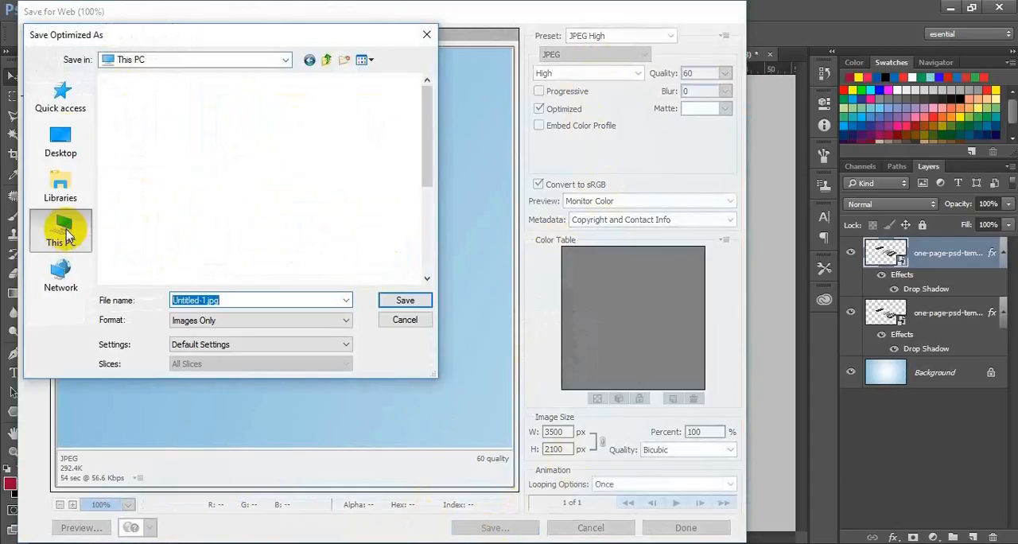
left_click(60, 138)
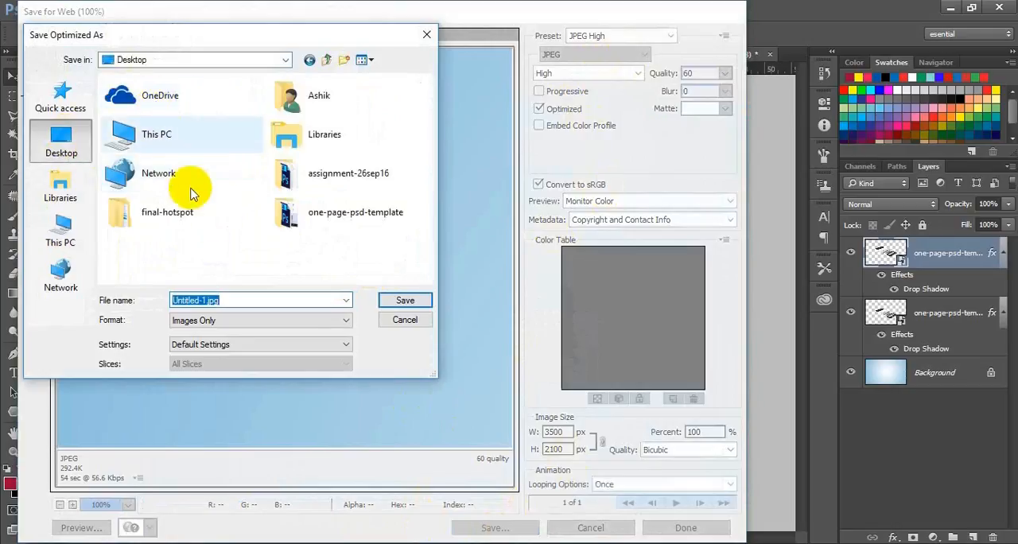
double_click(334, 214)
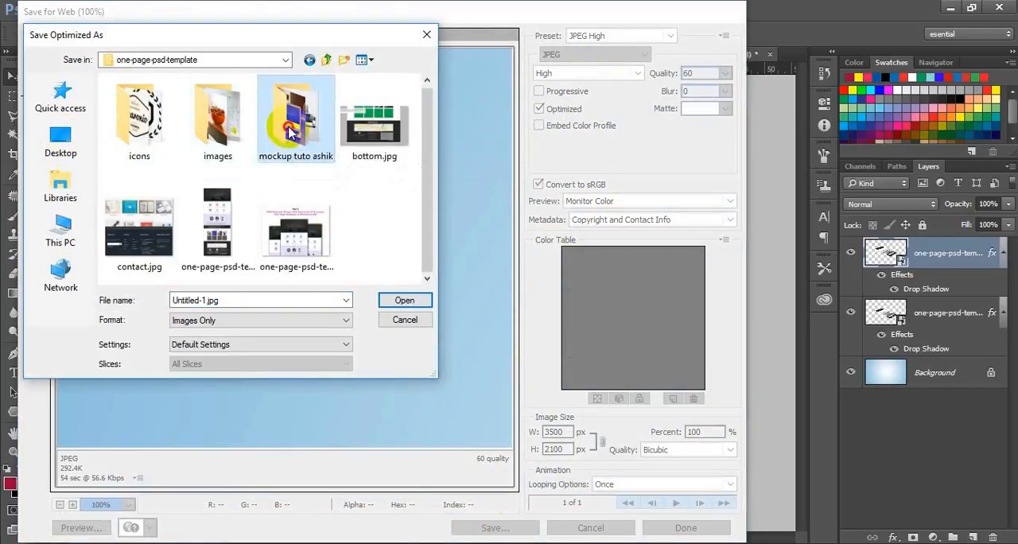
double_click(292, 134)
left_click(395, 302)
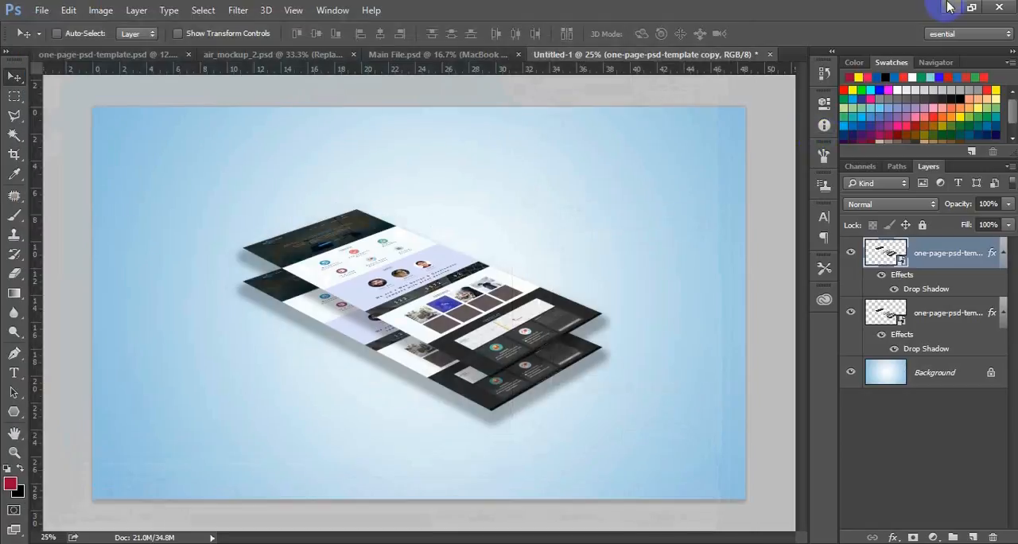
Switch to File Explorer and open air_mockup_2.jpg from the mockup folder inside one-page-psd-template.
left_click(950, 8)
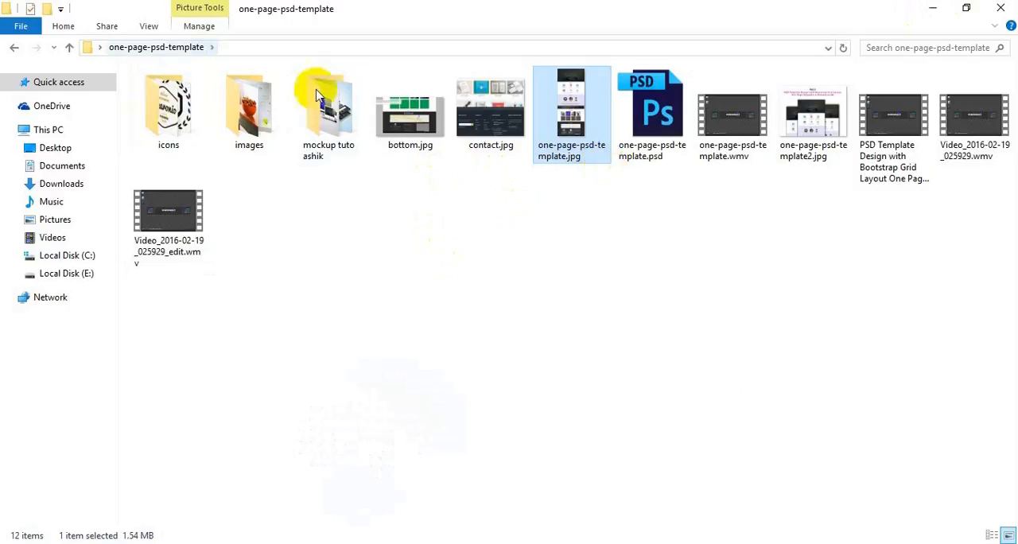
double_click(335, 102)
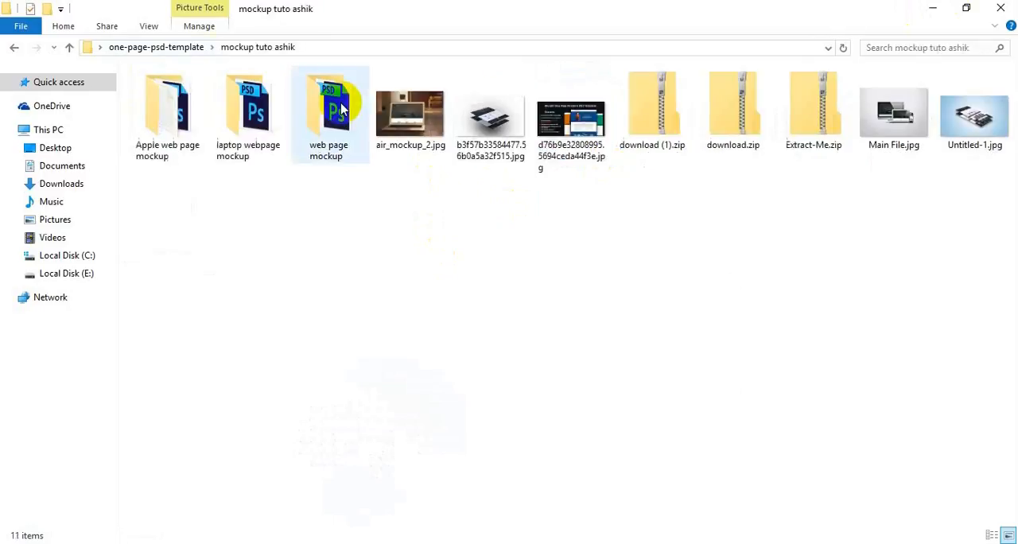
left_click(422, 134)
double_click(421, 133)
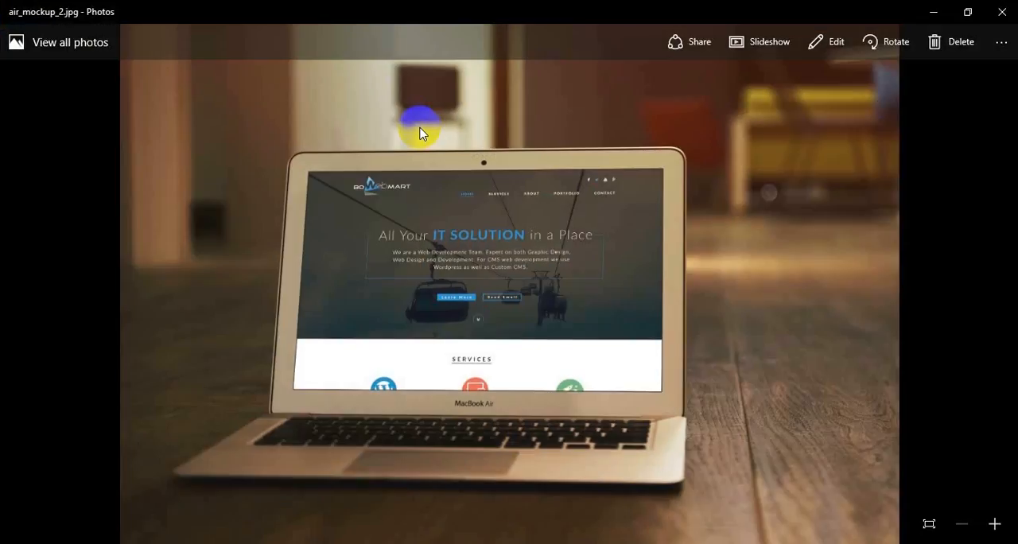
Look through the following mockup images up to the exported Untitled-1.jpg and close the image viewer.
scroll(422, 133, "down", 1)
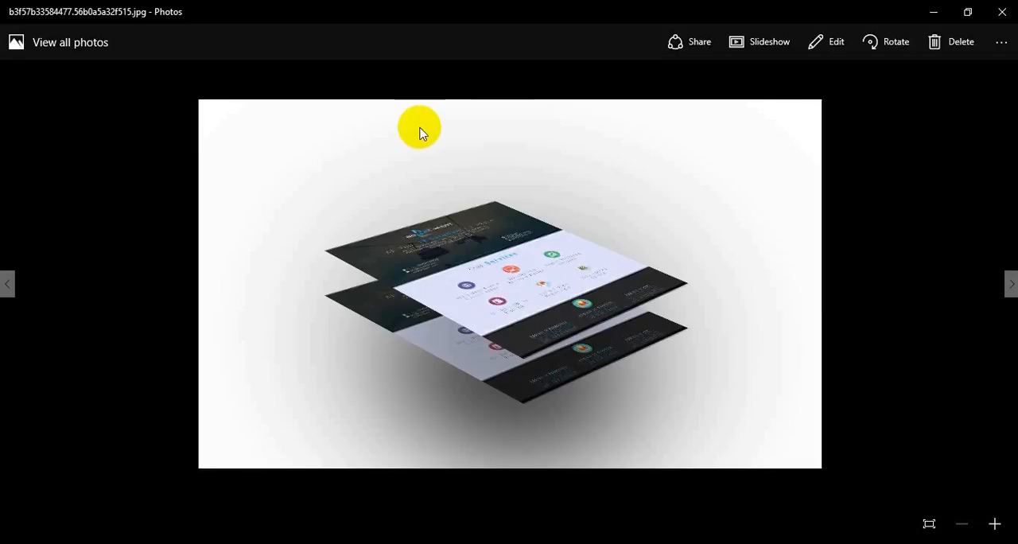
scroll(421, 134, "down", 1)
scroll(421, 133, "down", 1)
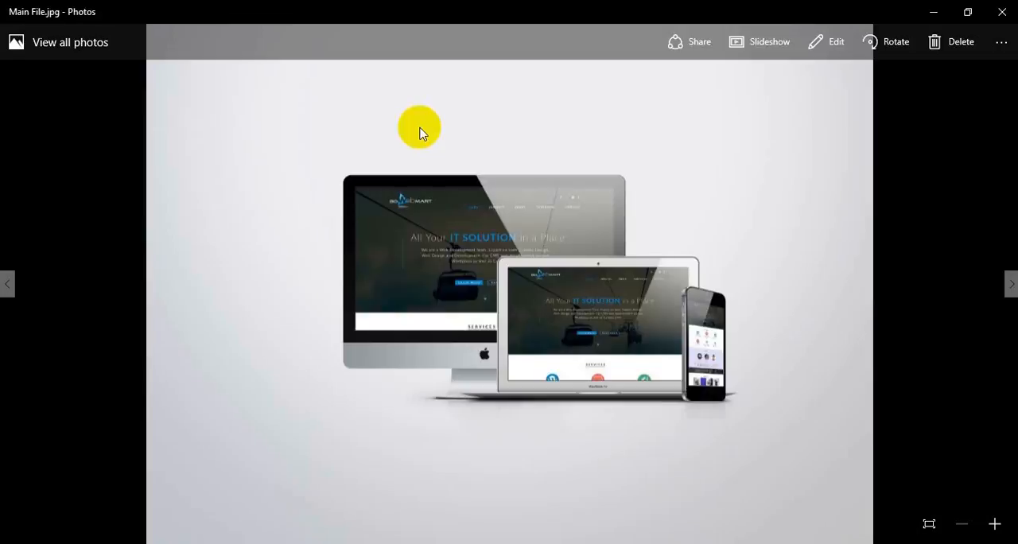
scroll(421, 134, "down", 1)
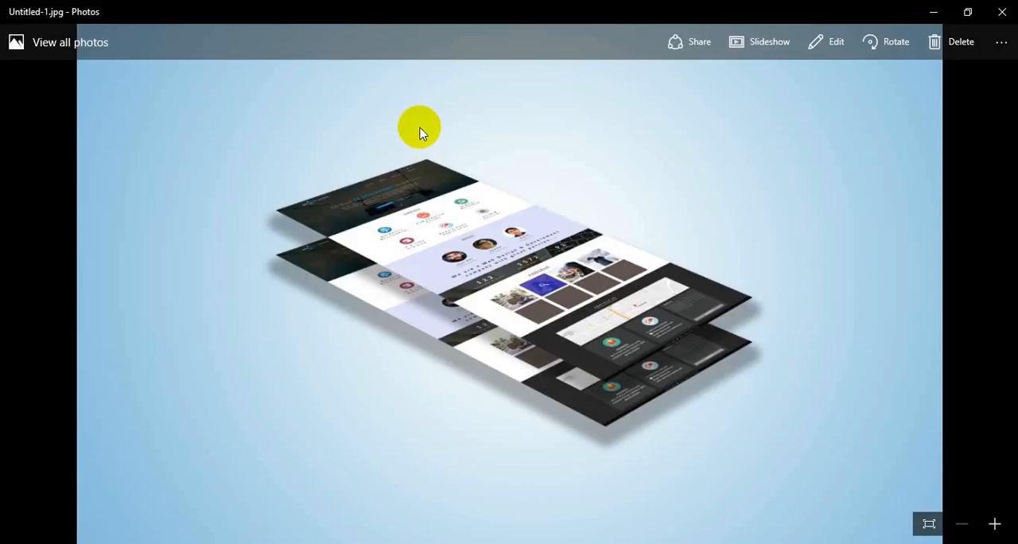
left_click(1004, 15)
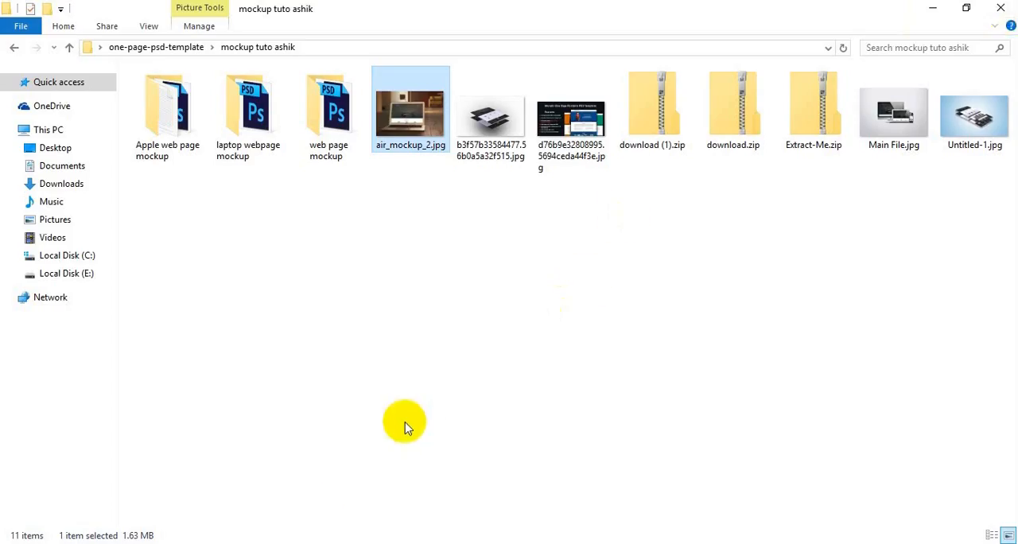
Switch to Chrome and show the BD WEB MART YouTube channel page.
left_click(308, 539)
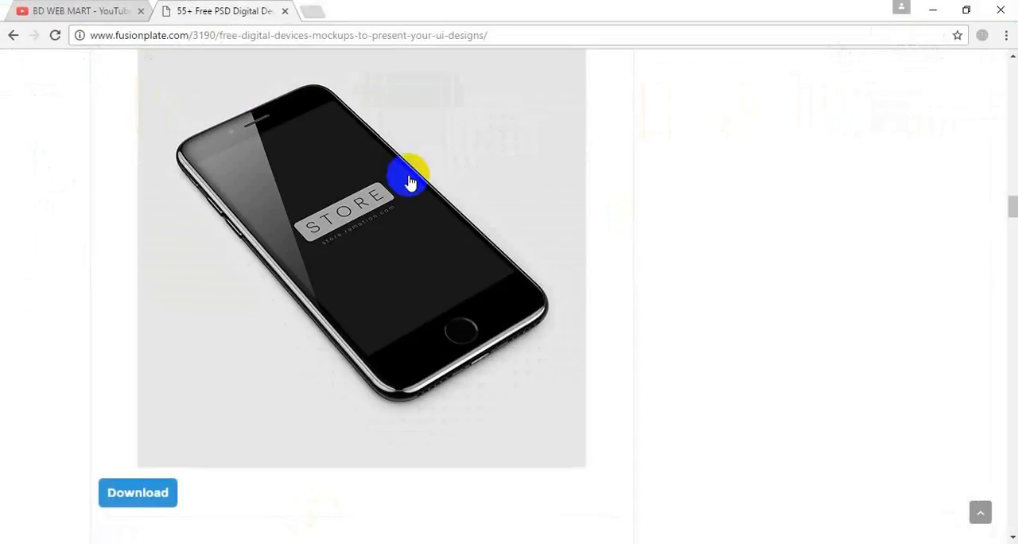
left_click(87, 10)
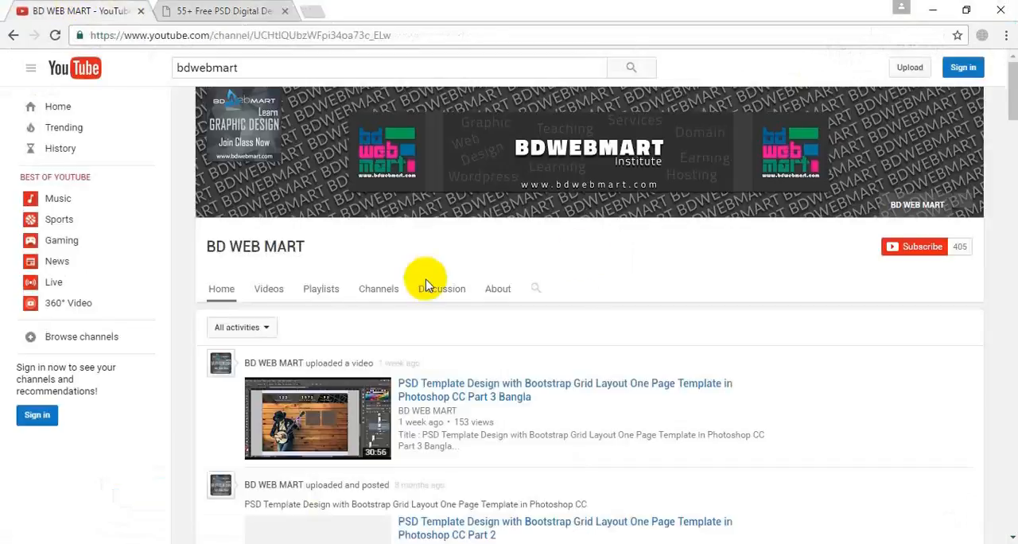